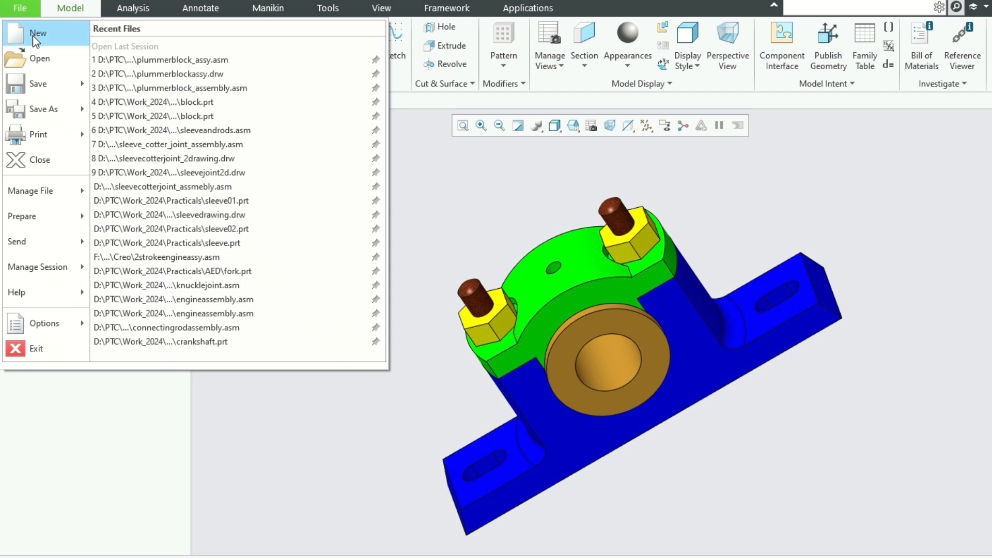
Start a new drawing file without using the default template.
left_click(34, 34)
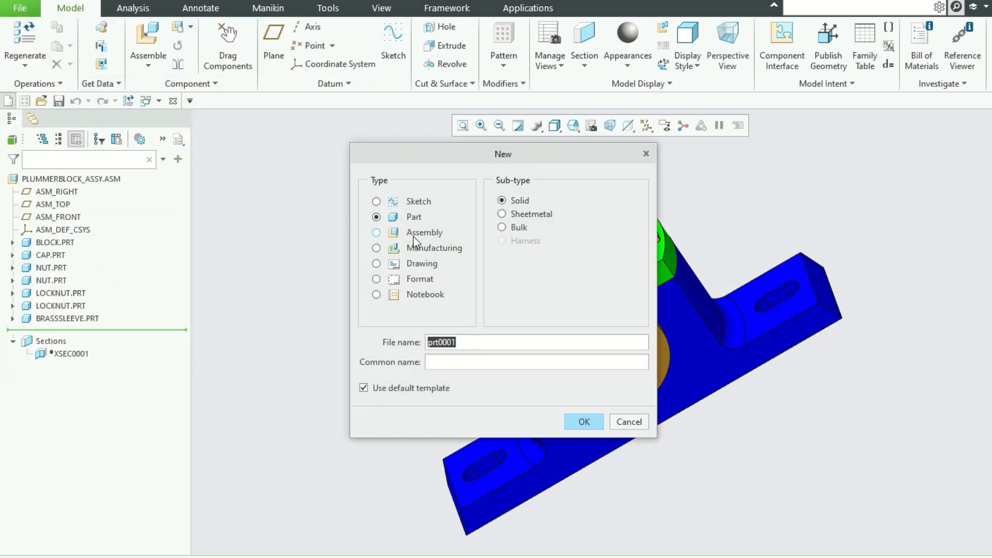
left_click(421, 265)
left_click(371, 390)
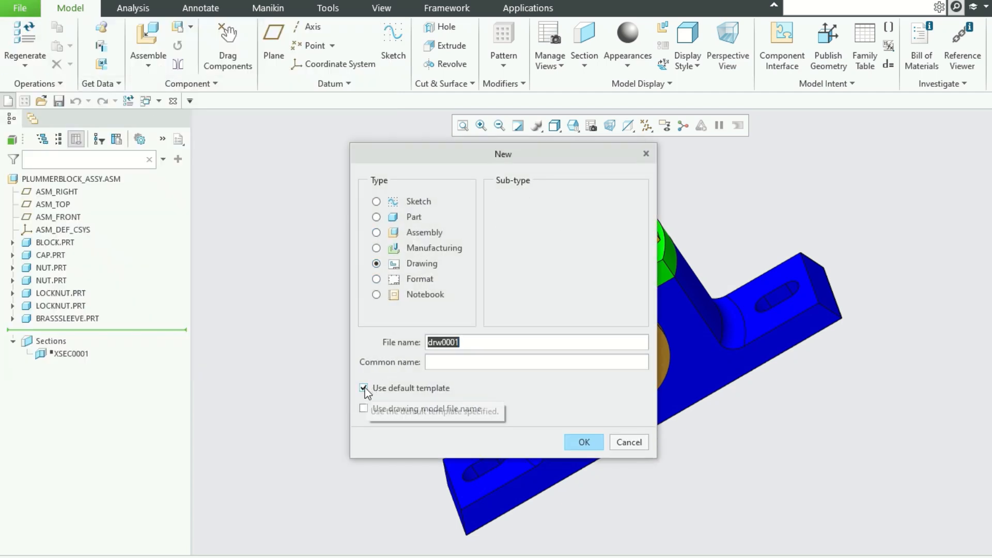
Name the drawing file 2dPlummerBlockDrawing, without spaces, and accept the new file settings.
left_click_drag(497, 339, 356, 329)
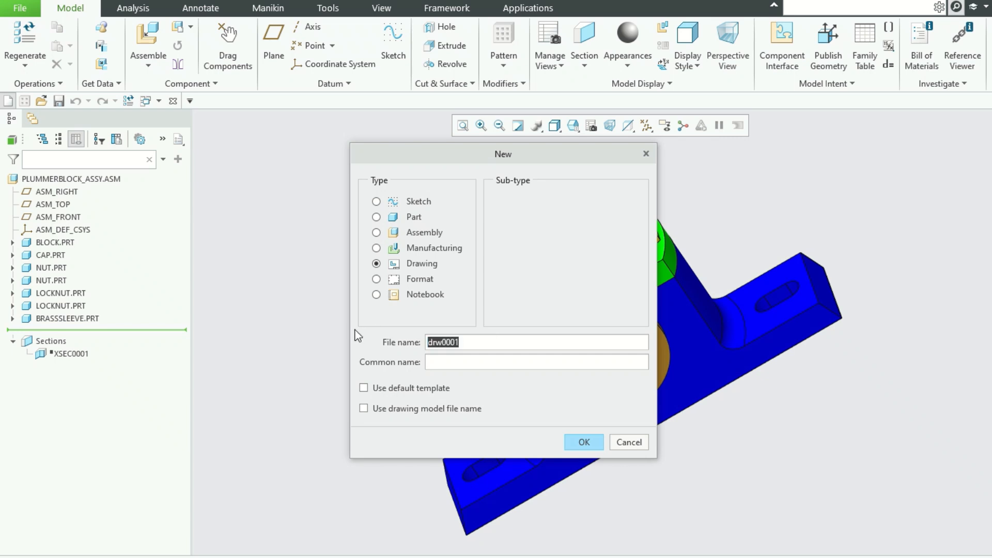
type("@")
key("BackSpace")
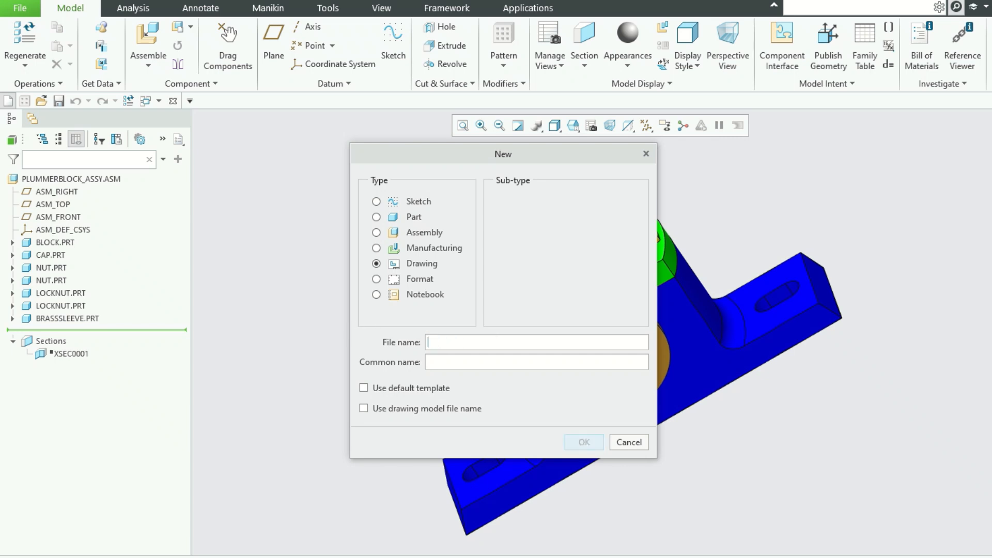
type("2d Plummer Block Drawing")
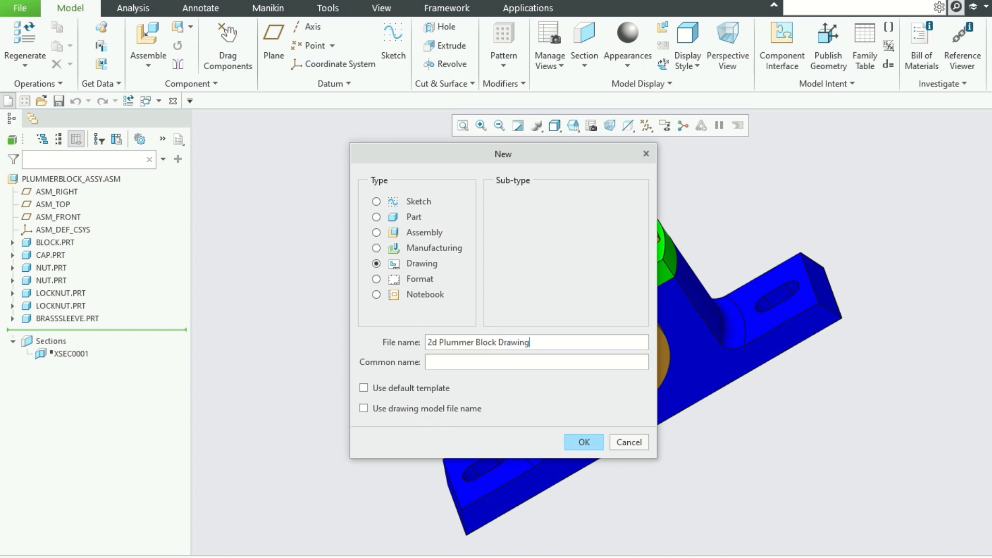
left_click(442, 343)
key("BackSpace")
left_click(474, 342)
key("BackSpace")
left_click(497, 343)
key("BackSpace")
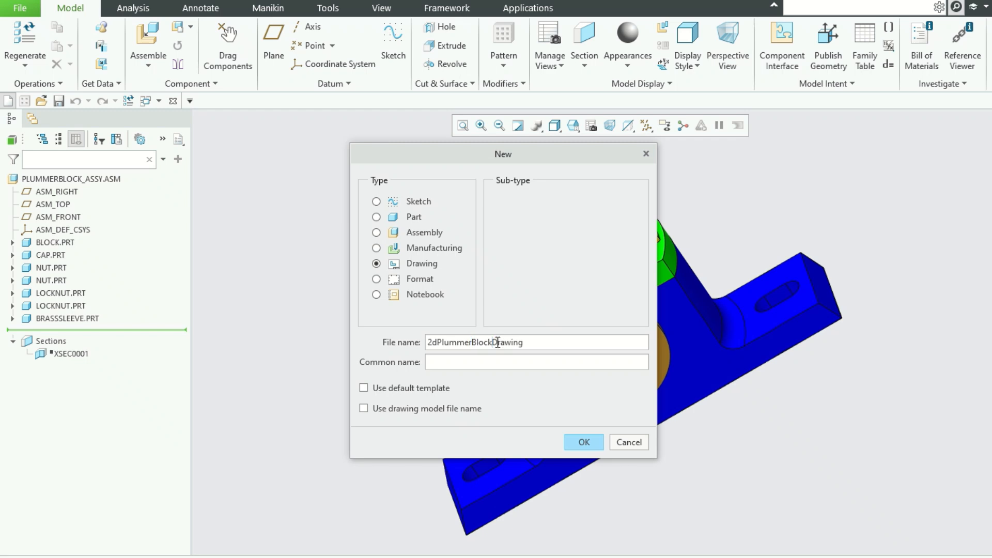
left_click(583, 442)
Create the drawing of plummerblock_assy.asm from the a3_drawing template.
left_click(478, 221)
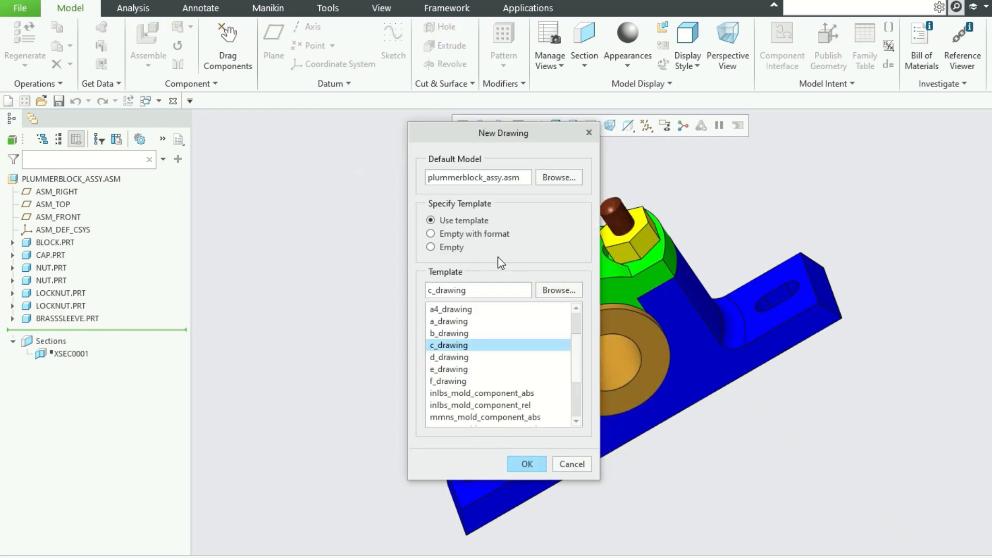
scroll(507, 355, "up", 1)
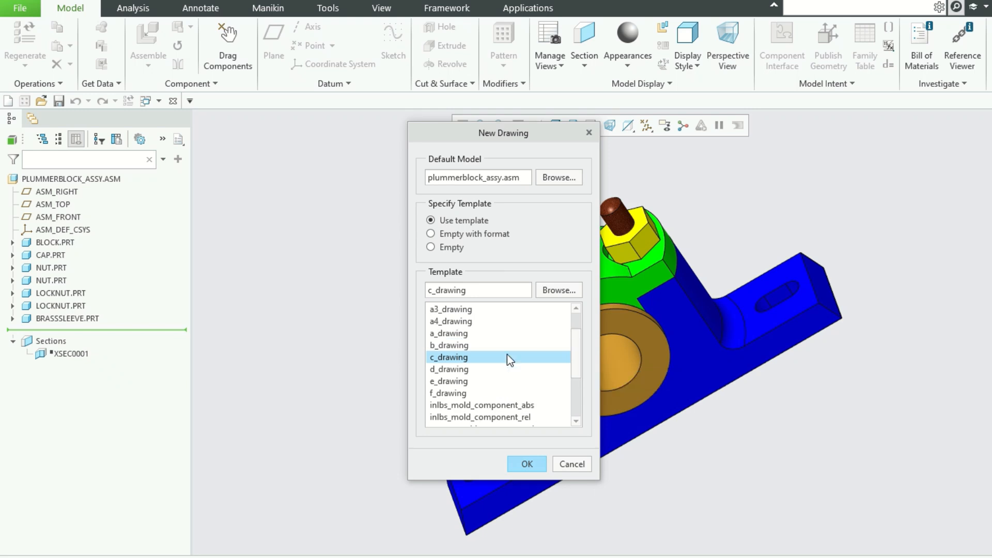
left_click(460, 309)
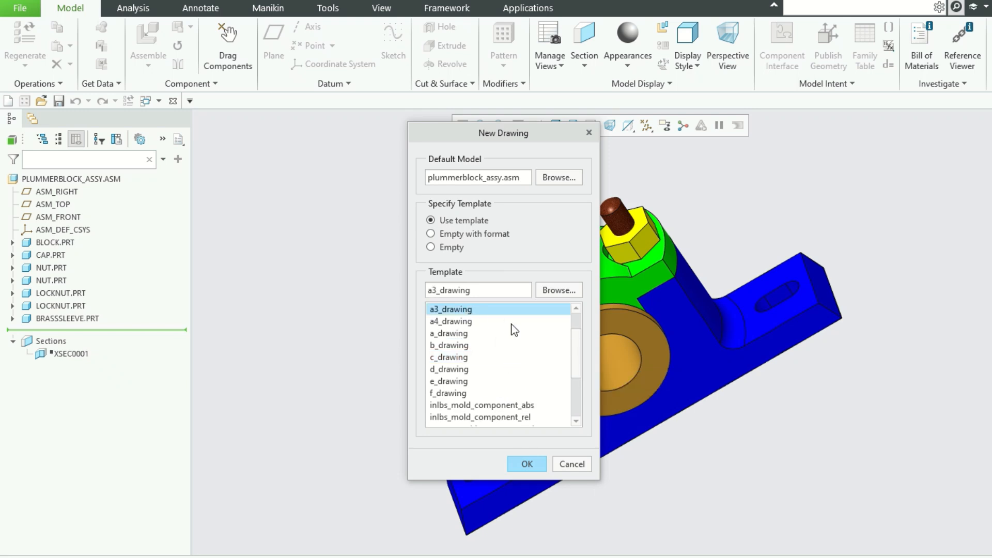
left_click(577, 309)
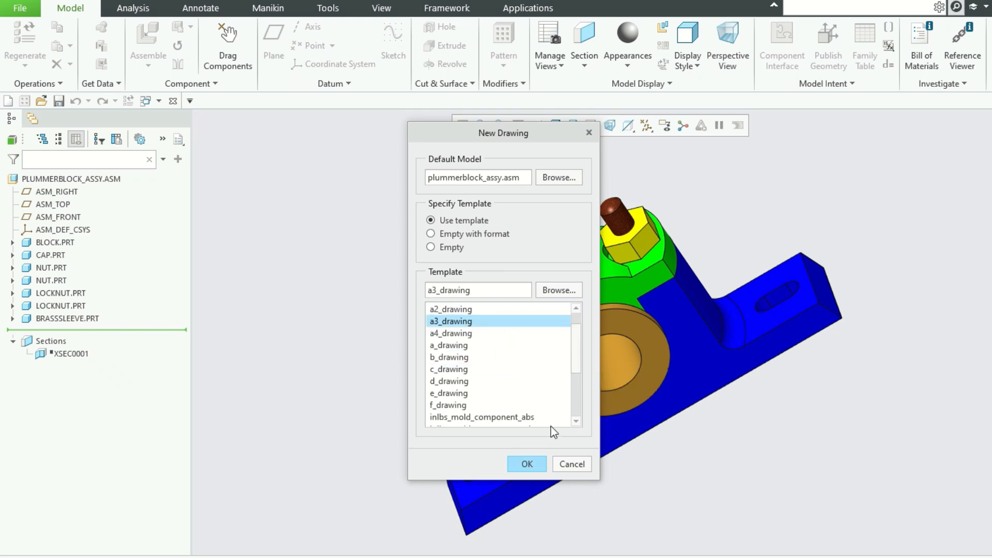
left_click(527, 464)
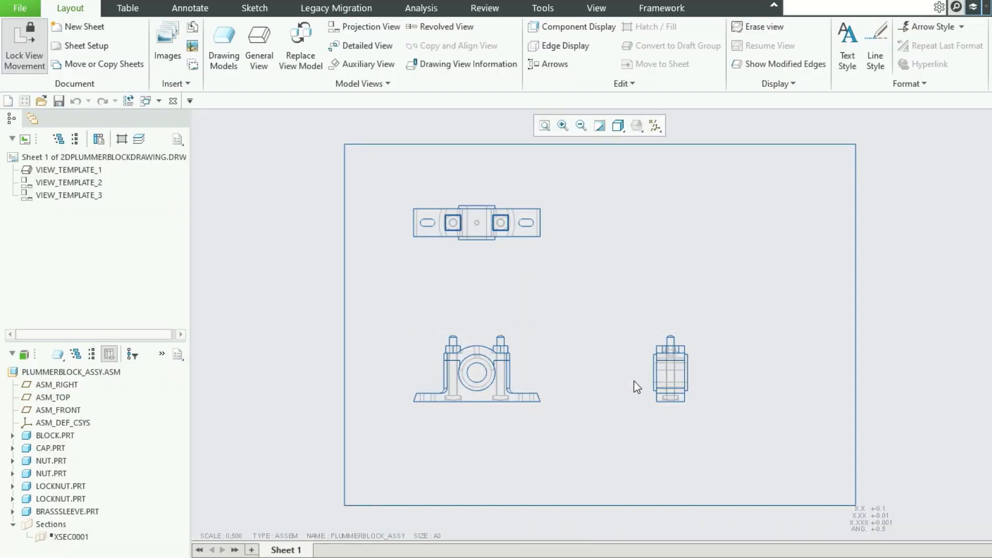
Give the front view of the plummer block a custom scale of 1.
double_click(526, 384)
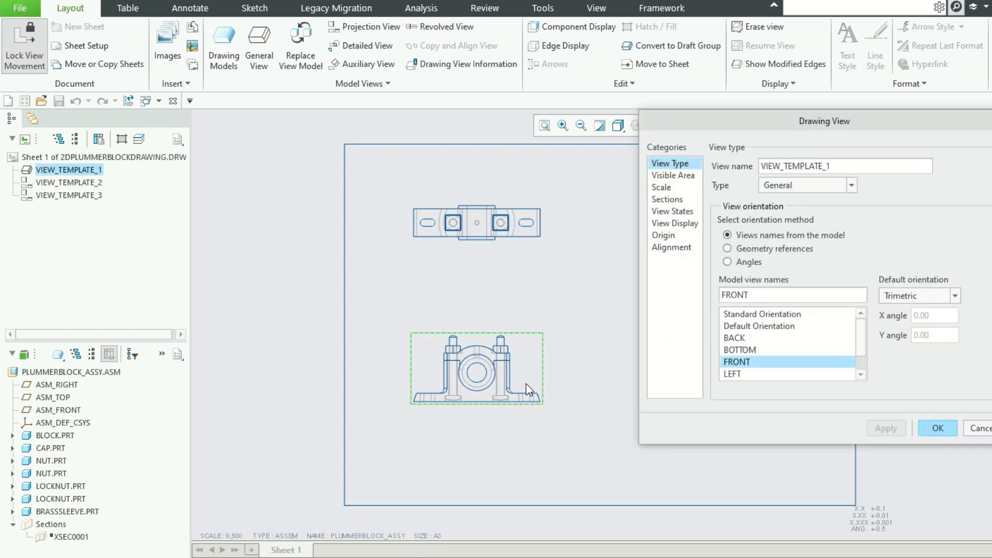
left_click(669, 190)
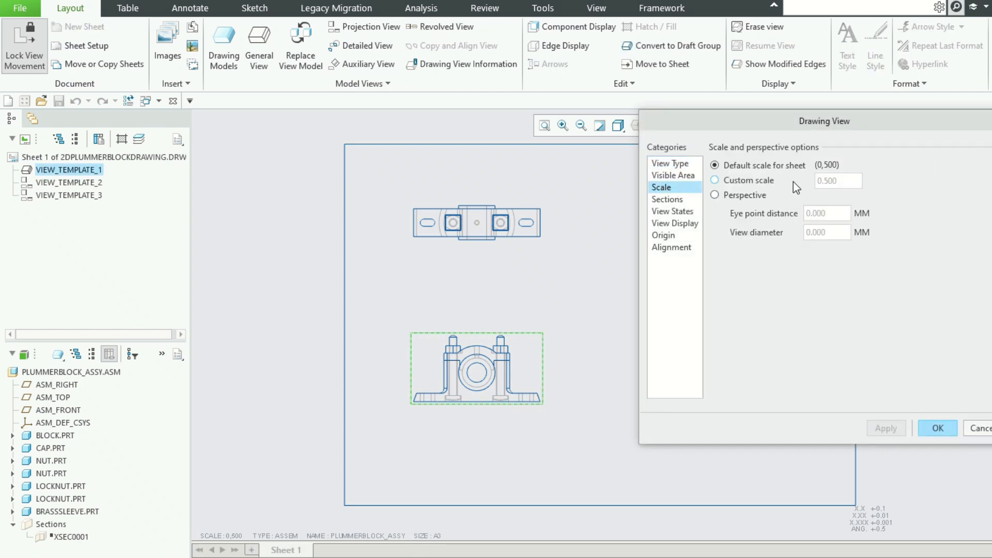
left_click(733, 181)
left_click_drag(842, 181, 770, 193)
type("1")
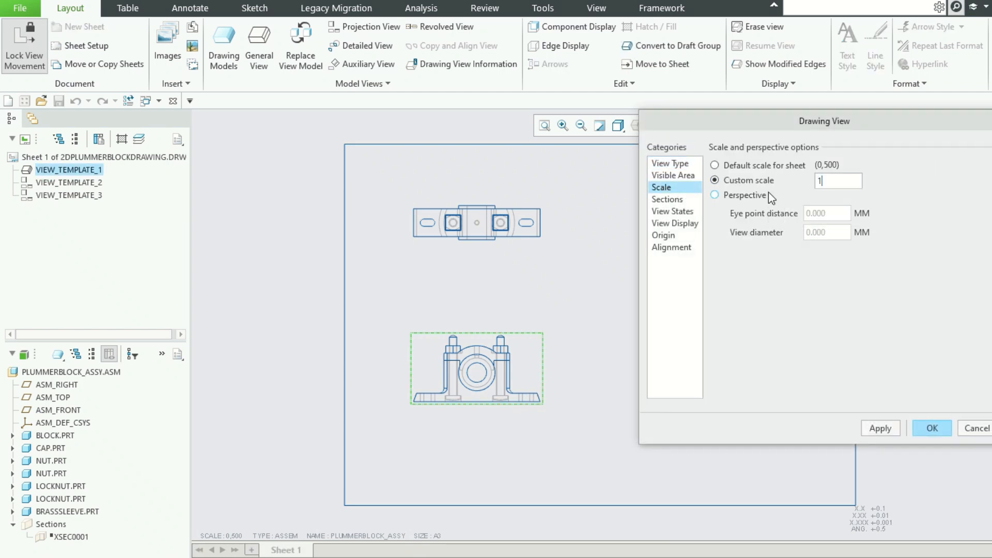
key("Return")
left_click(932, 427)
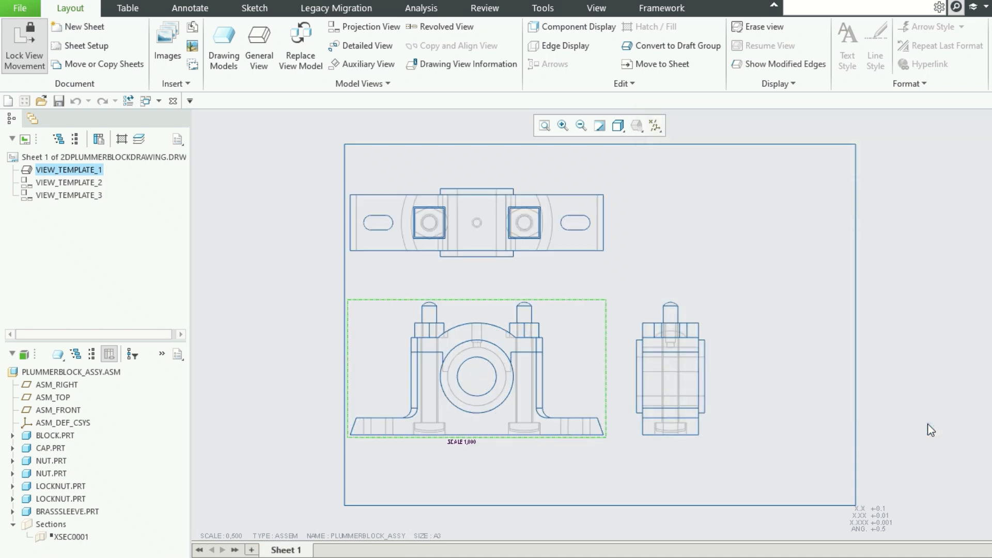
Unlock view movement and shift the front view slightly to the right, away from the sheet border.
left_click(581, 369)
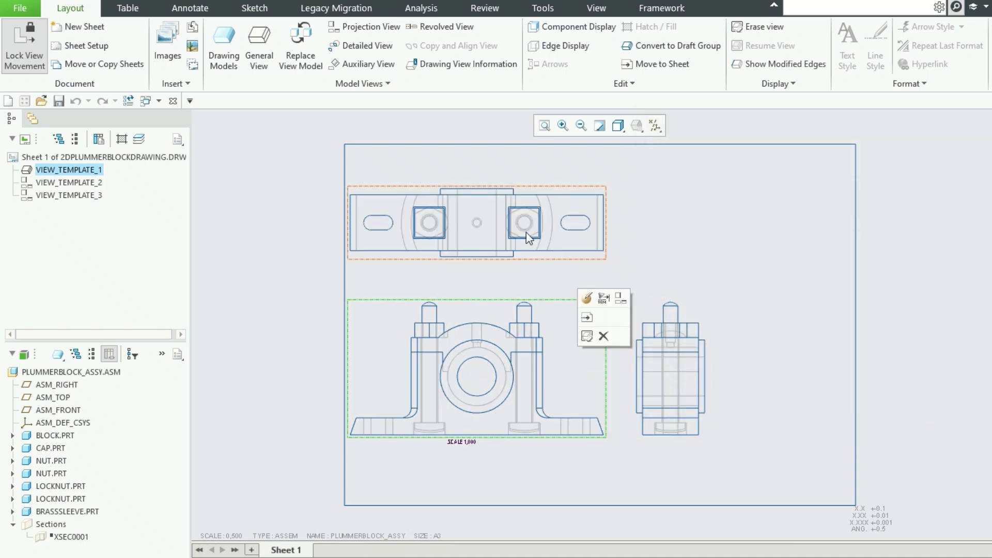
left_click(14, 44)
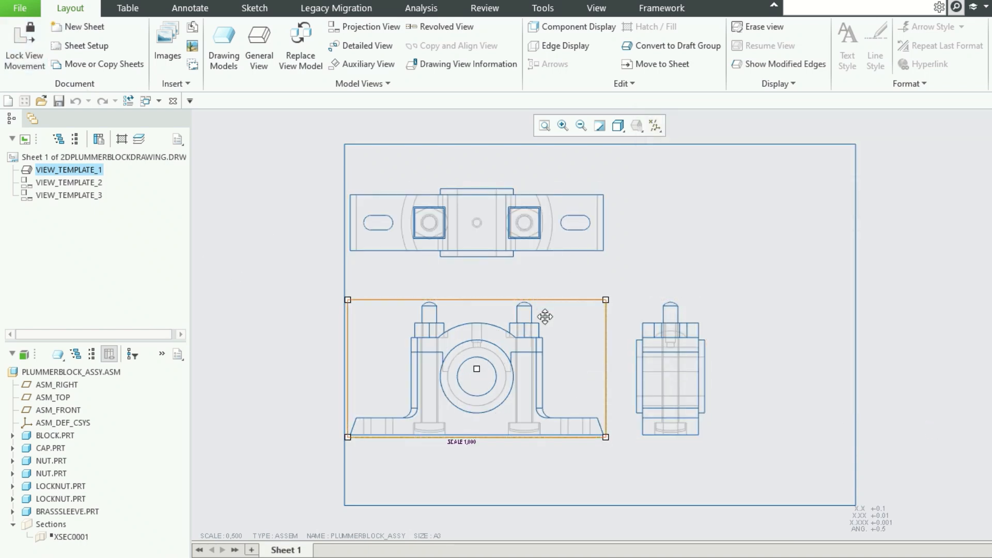
left_click(558, 344)
left_click_drag(558, 343, 577, 344)
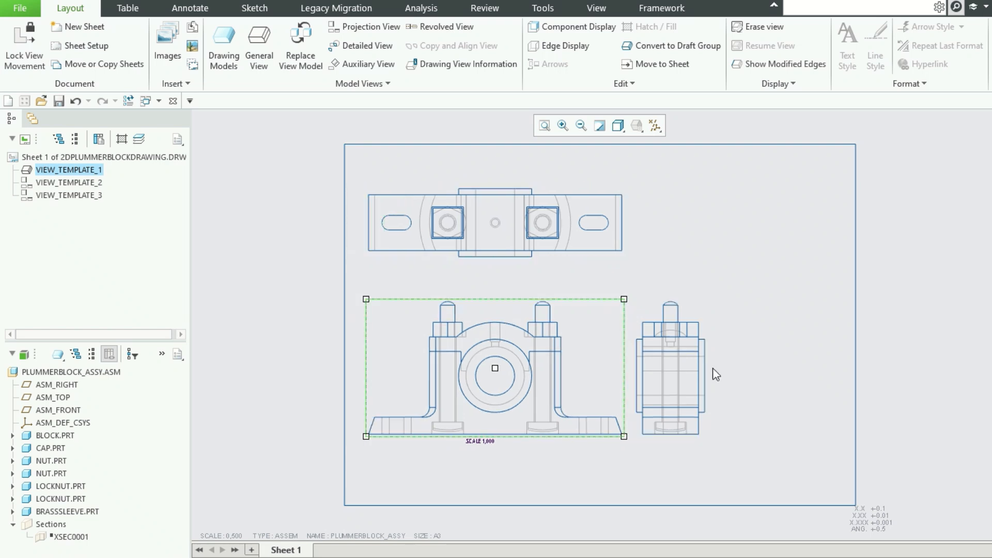
Move the side view farther from the front view and raise the top view slightly on the sheet.
left_click(678, 367)
left_click_drag(671, 364, 760, 367)
left_click(531, 230)
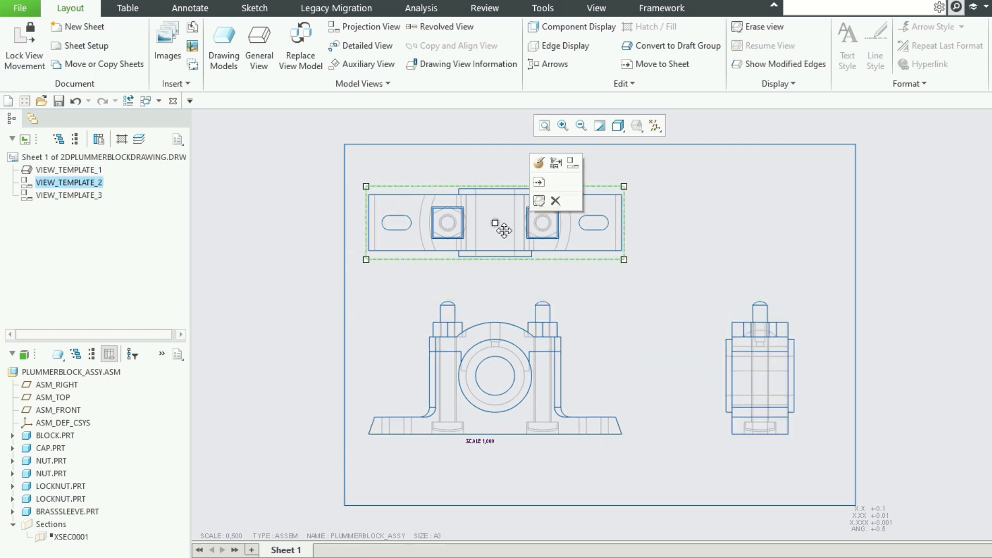
left_click_drag(496, 223, 498, 214)
left_click(739, 384)
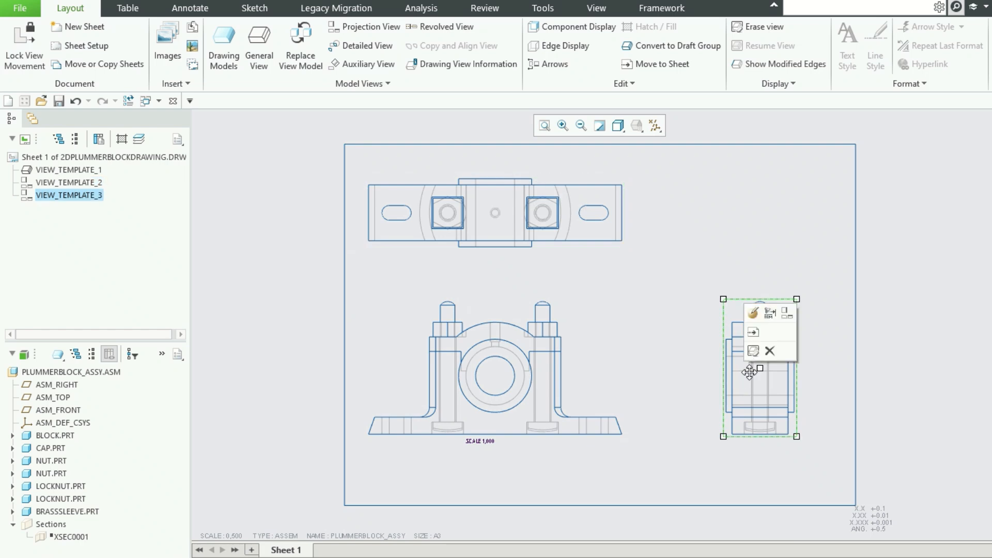
left_click_drag(748, 368, 744, 368)
Raise the front view on the sheet and shift the top view closer to the upper border.
left_click(511, 403)
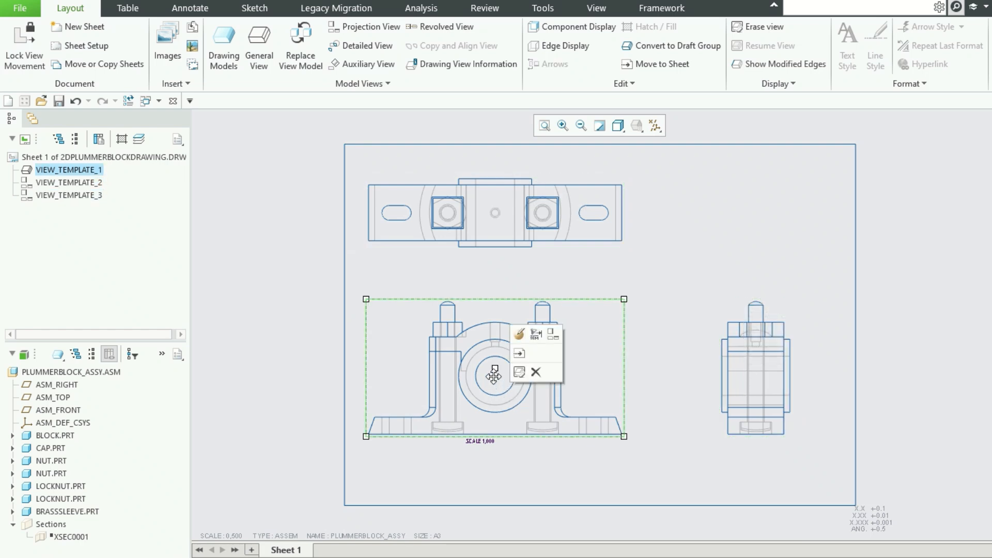
left_click_drag(495, 368, 495, 348)
left_click(713, 331)
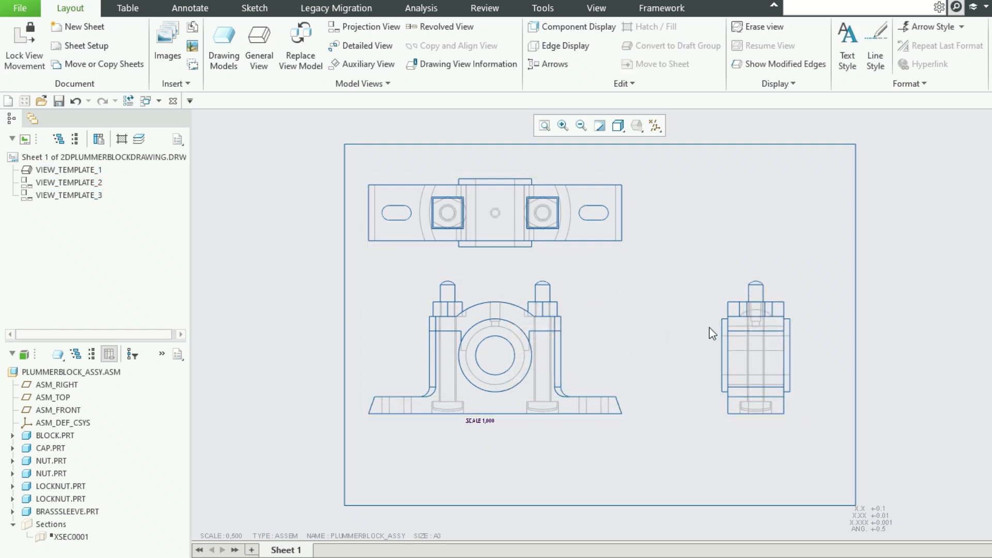
left_click(551, 227)
left_click_drag(550, 226, 551, 220)
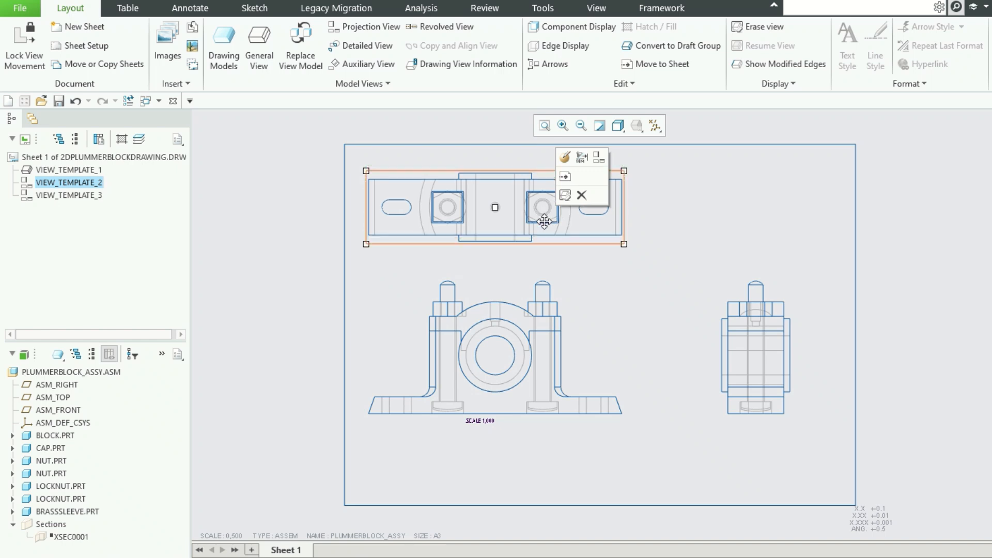
Show only the outer 12 mm nut height model dimension (d8) on the front view.
left_click(609, 320)
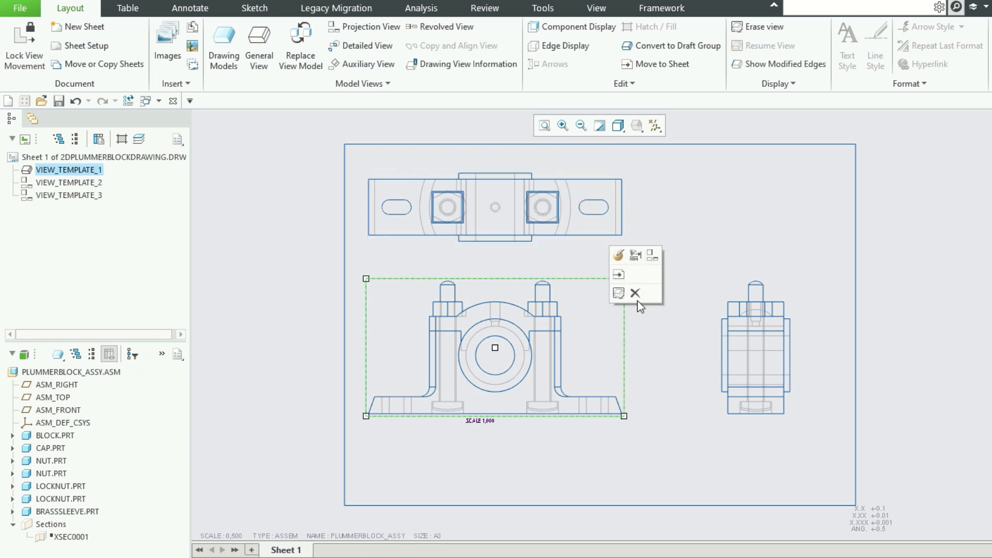
left_click(636, 255)
scroll(541, 463, "up", 2)
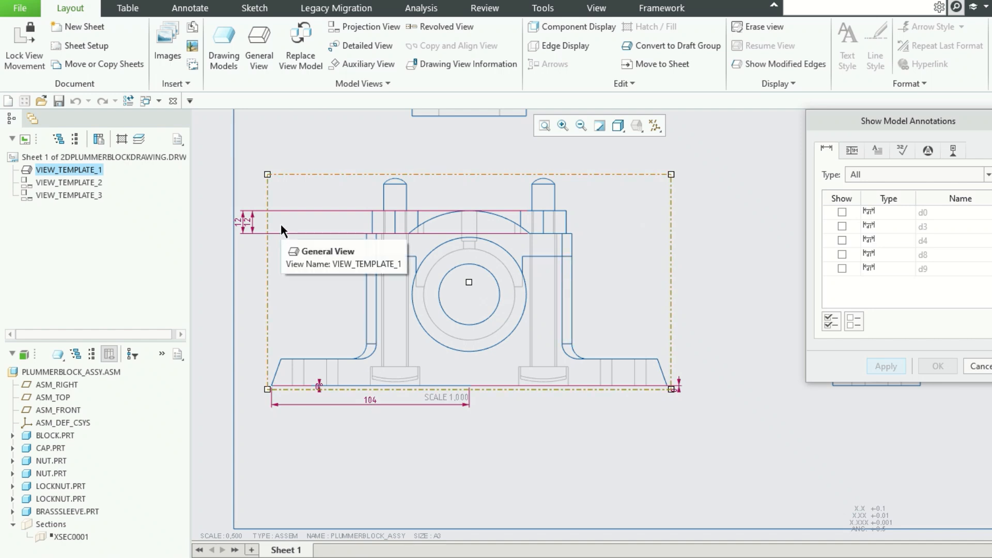
left_click(249, 222)
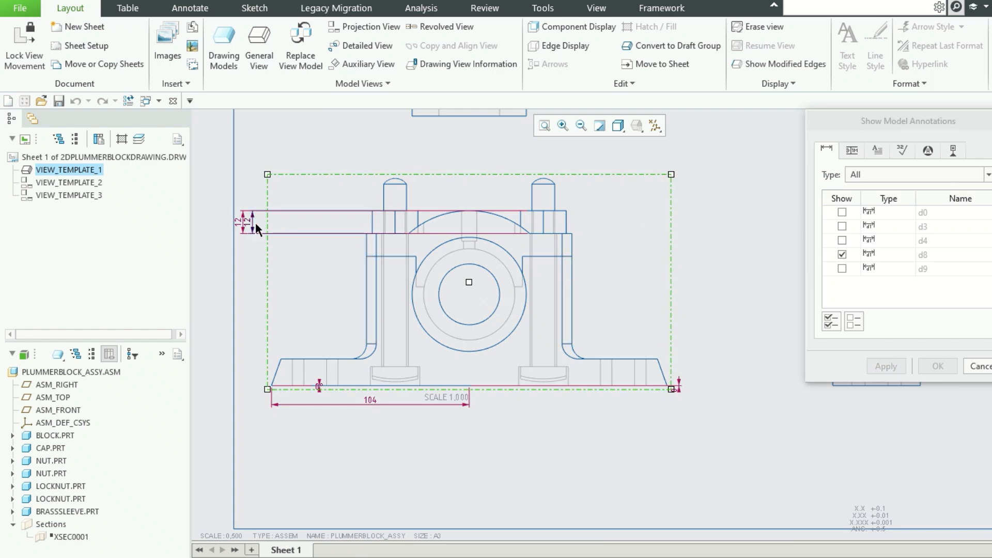
left_click(941, 370)
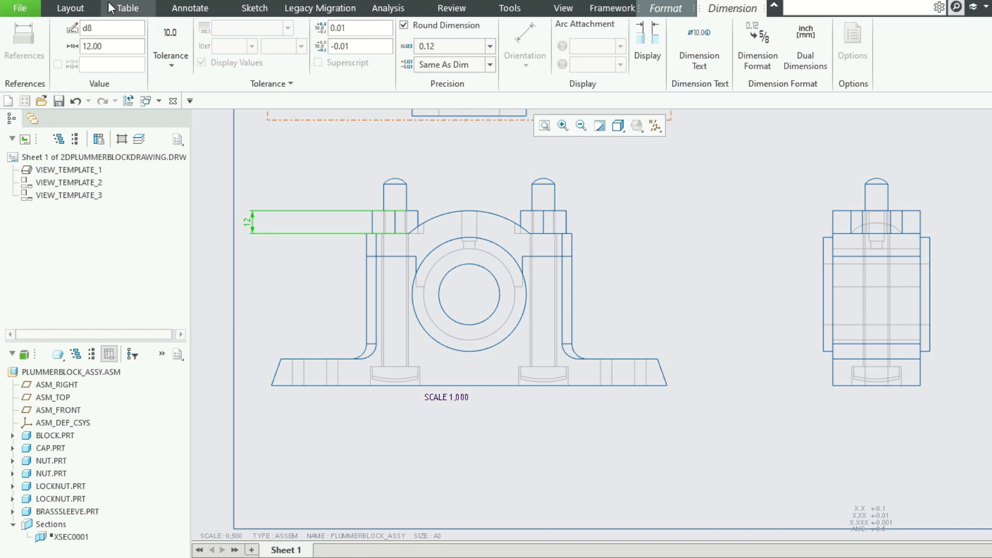
Dimension the base's overall length between its bottom corners below the front view, and delete the view's scale note.
left_click(201, 8)
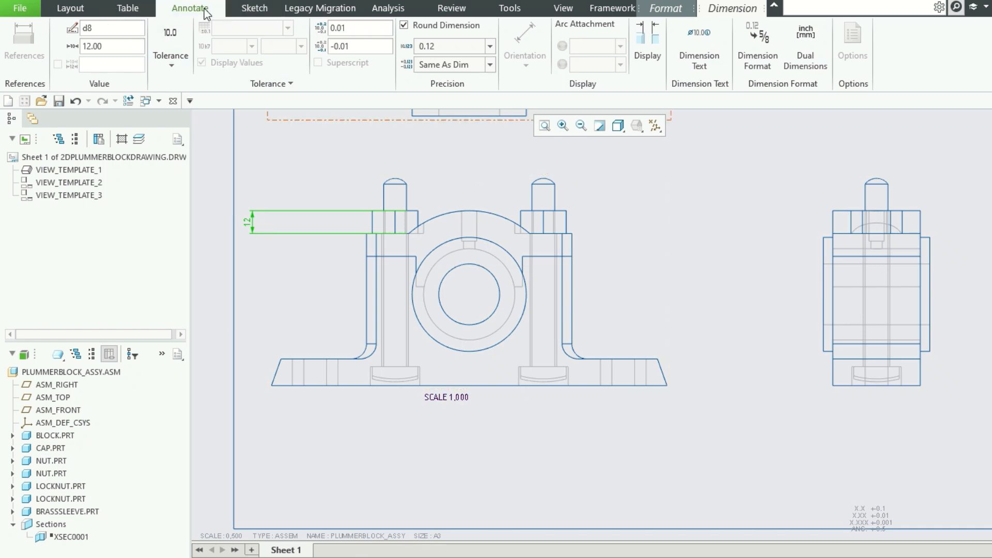
left_click(202, 41)
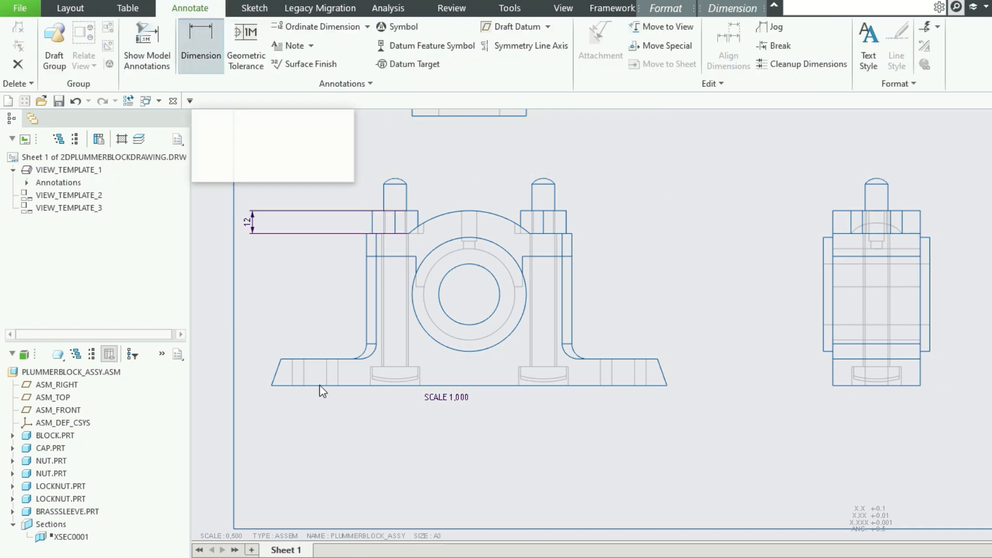
left_click(270, 386)
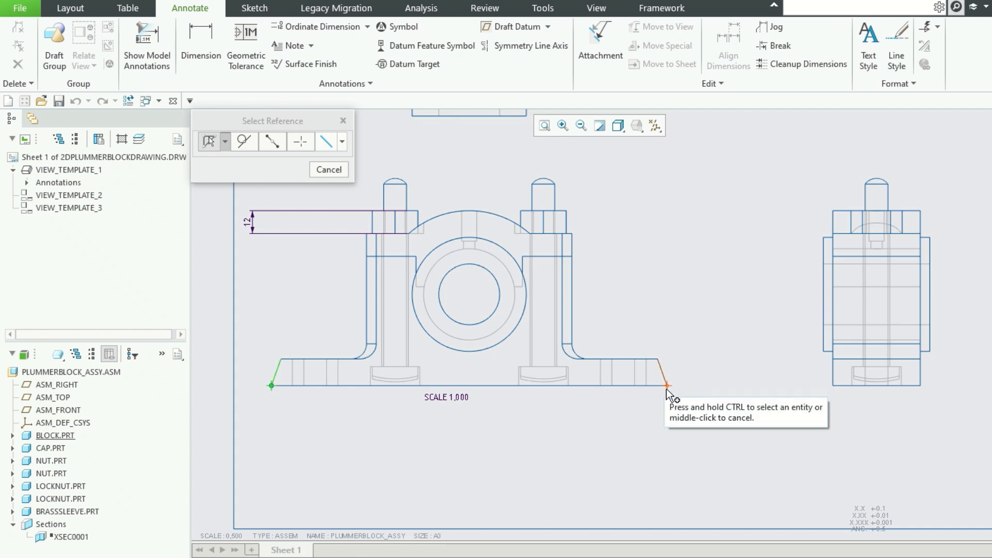
left_click(667, 386)
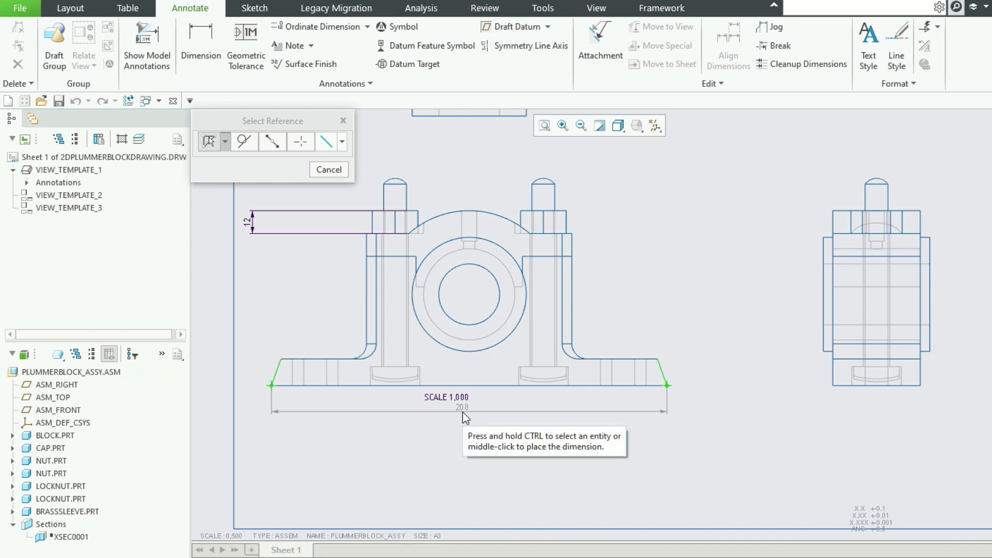
middle_click(462, 421)
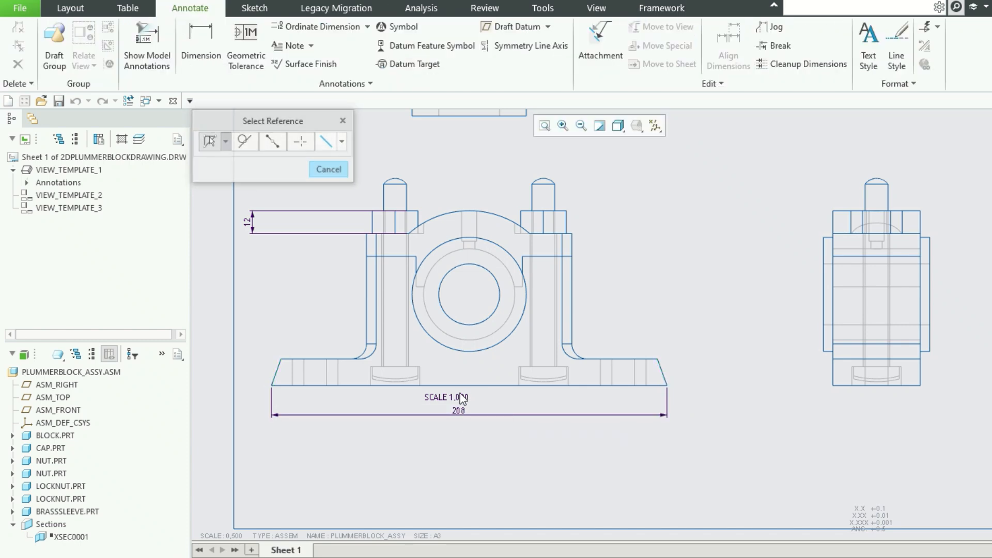
left_click(342, 122)
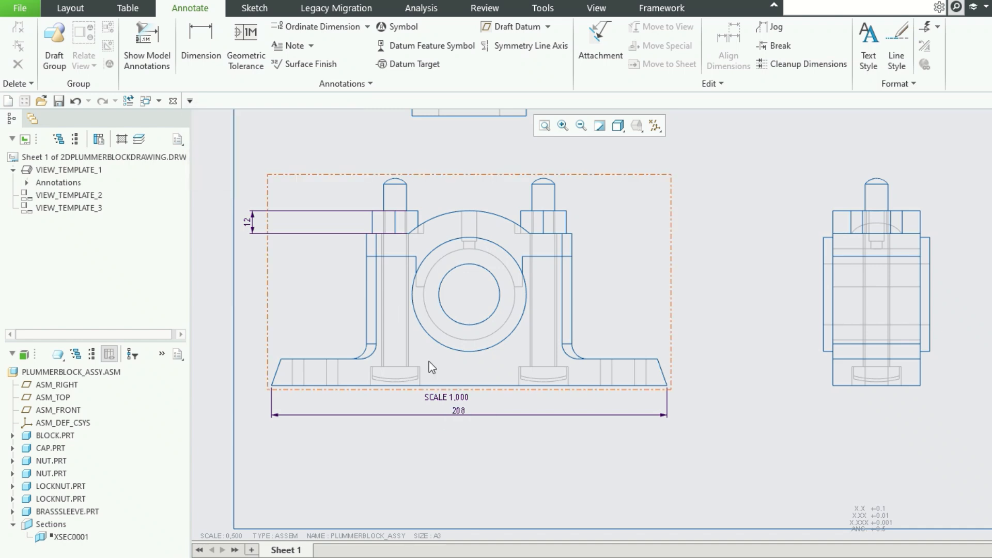
left_click(438, 395)
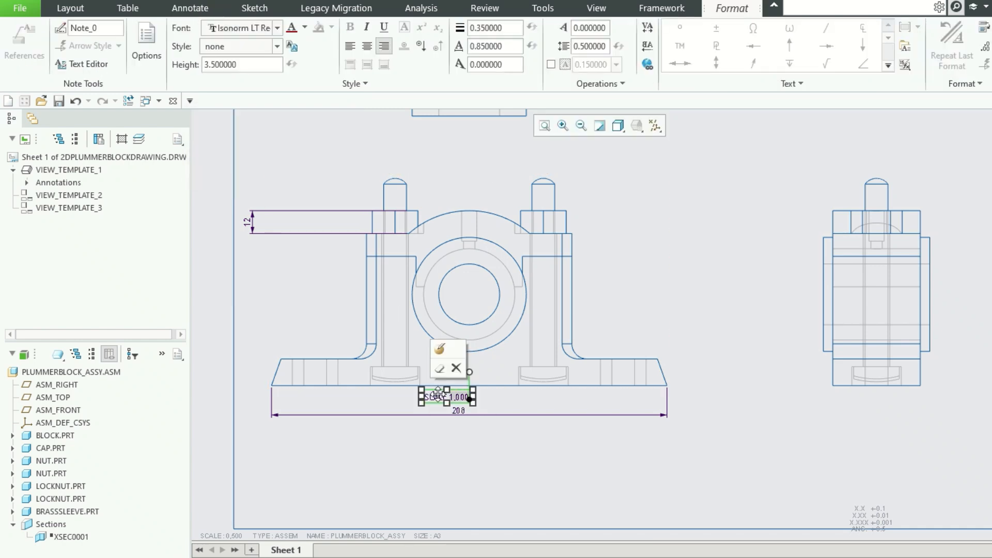
left_click(456, 368)
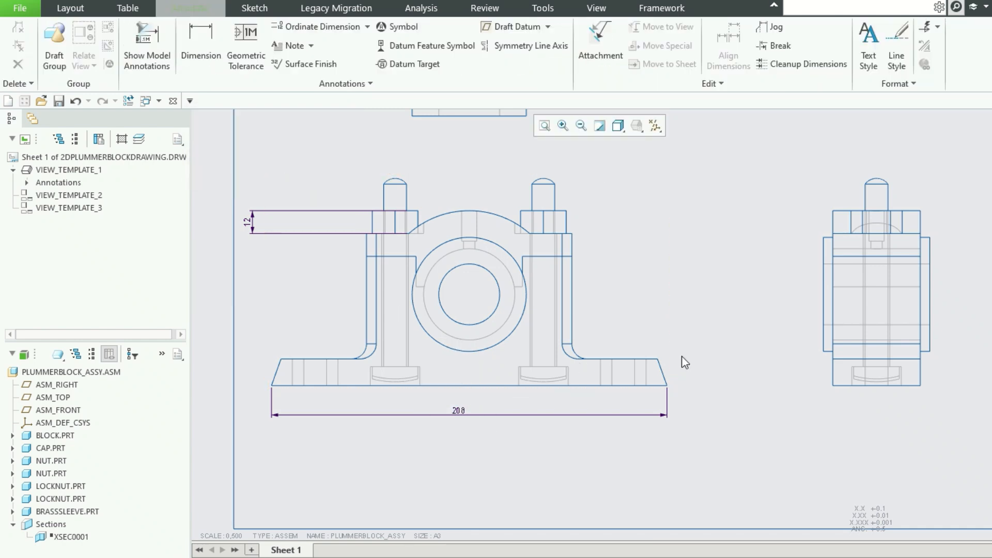
Move the 12 mm nut height dimension closer to the nut on the front view.
left_click(252, 232)
left_click_drag(250, 222, 330, 221)
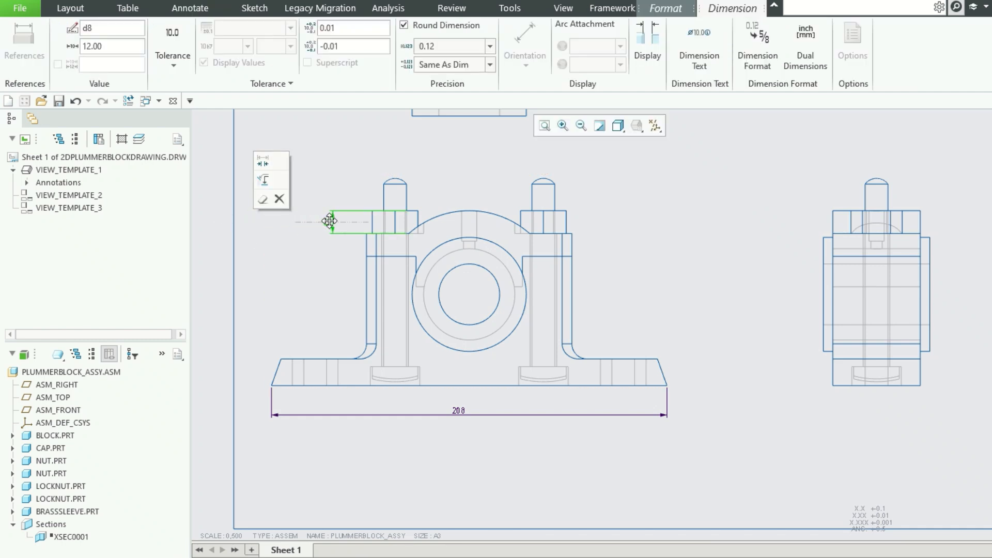
left_click(306, 281)
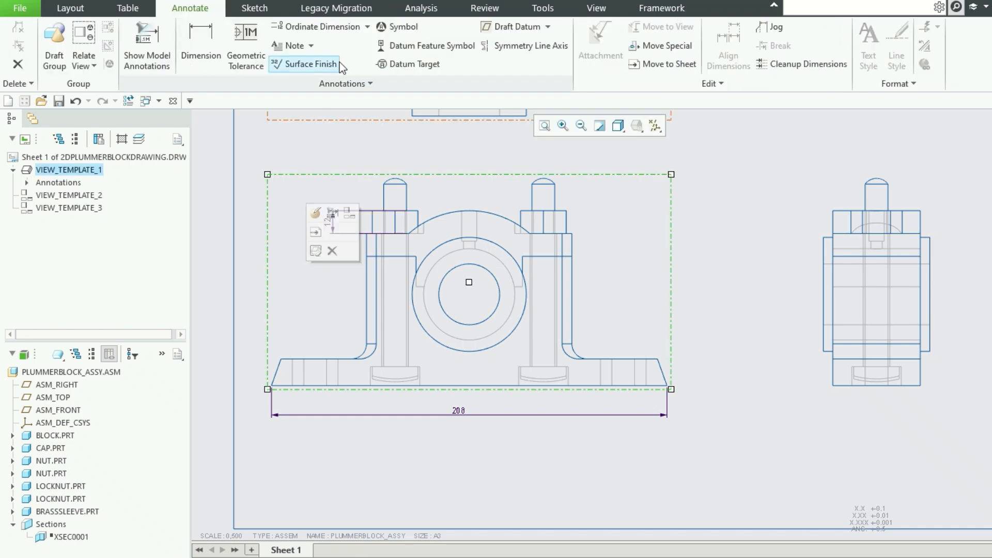
Dimension the height from the base's bottom edge to the block's upper horizontal edge, placing it between the front and side views.
left_click(214, 41)
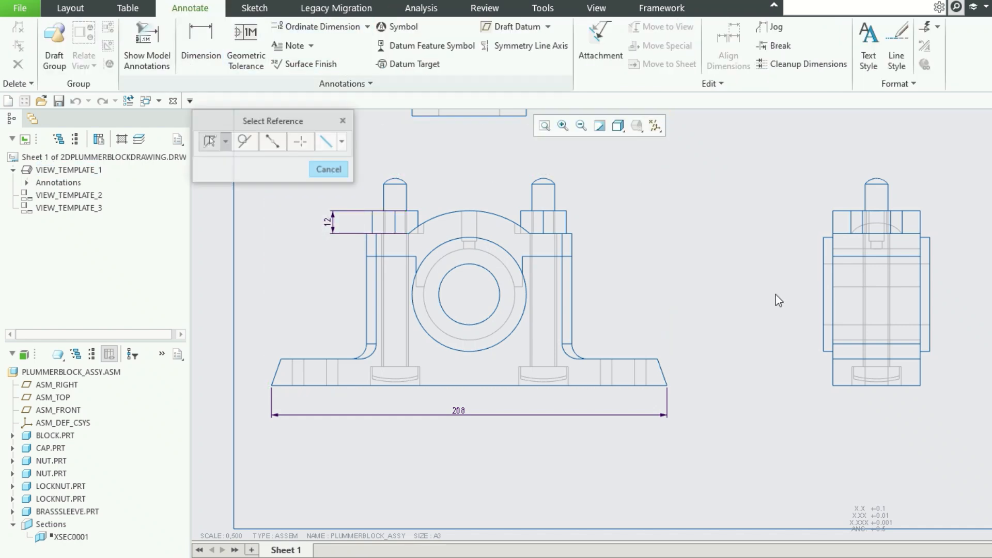
left_click(547, 255)
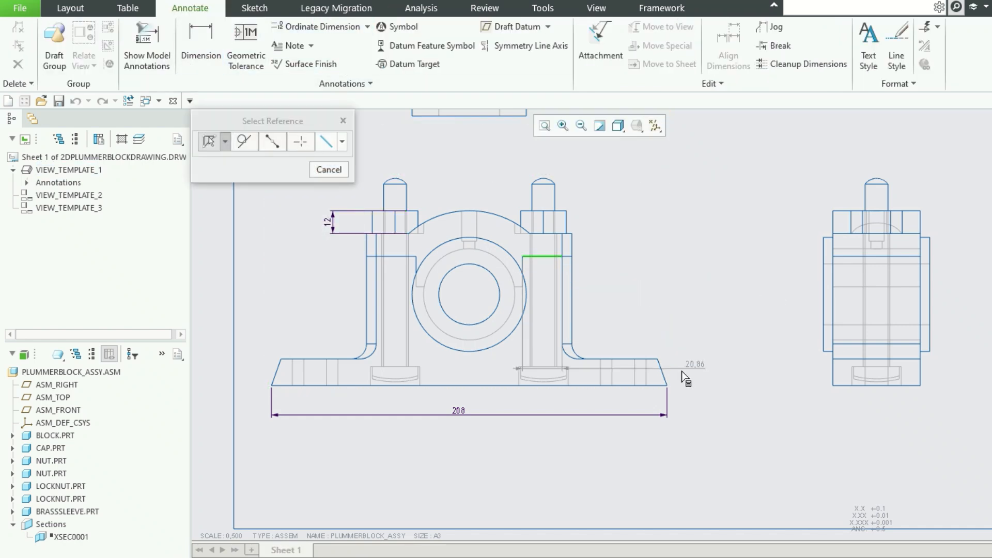
left_click(628, 386, "ctrl")
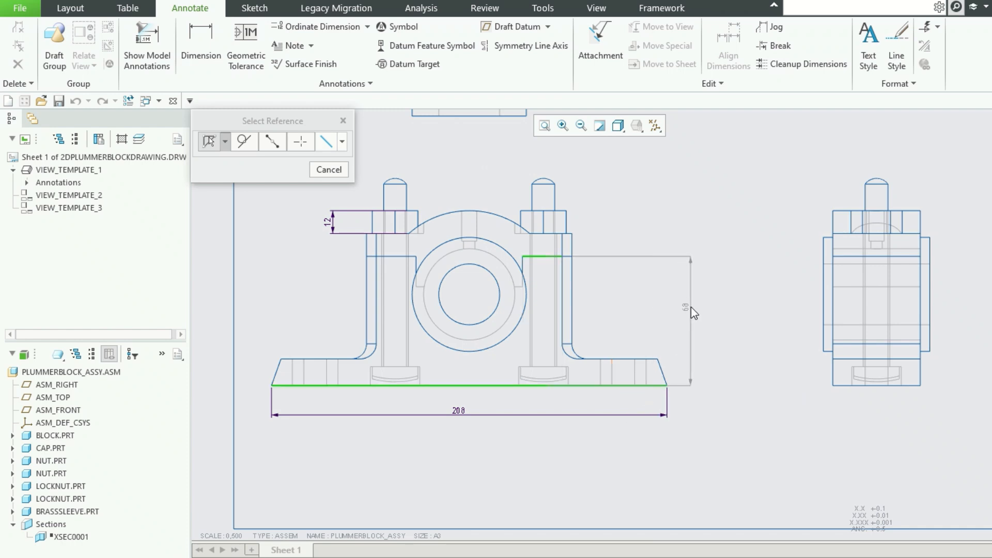
middle_click(690, 307)
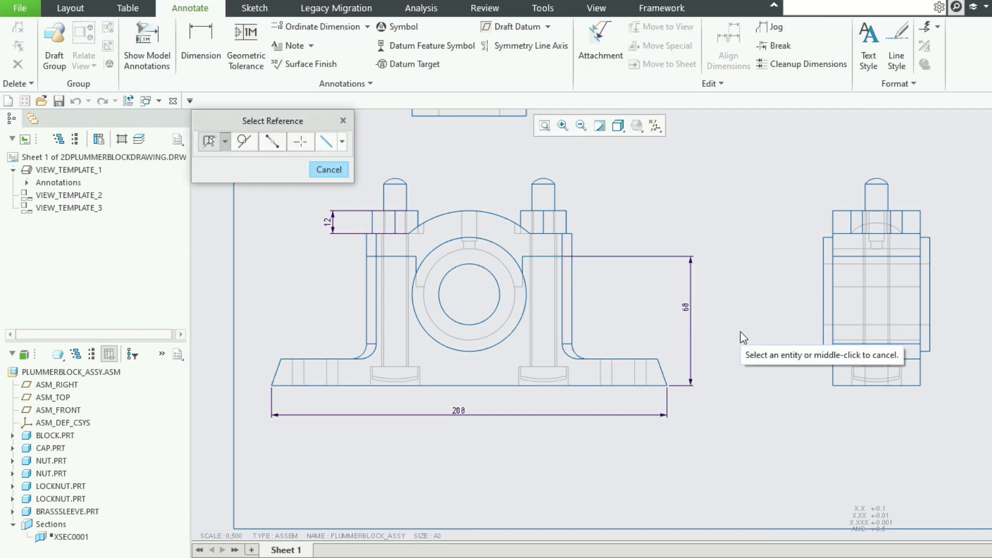
Dimension the base flange's thickness beside its left end on the front view.
left_click(290, 359)
left_click(283, 385, "ctrl")
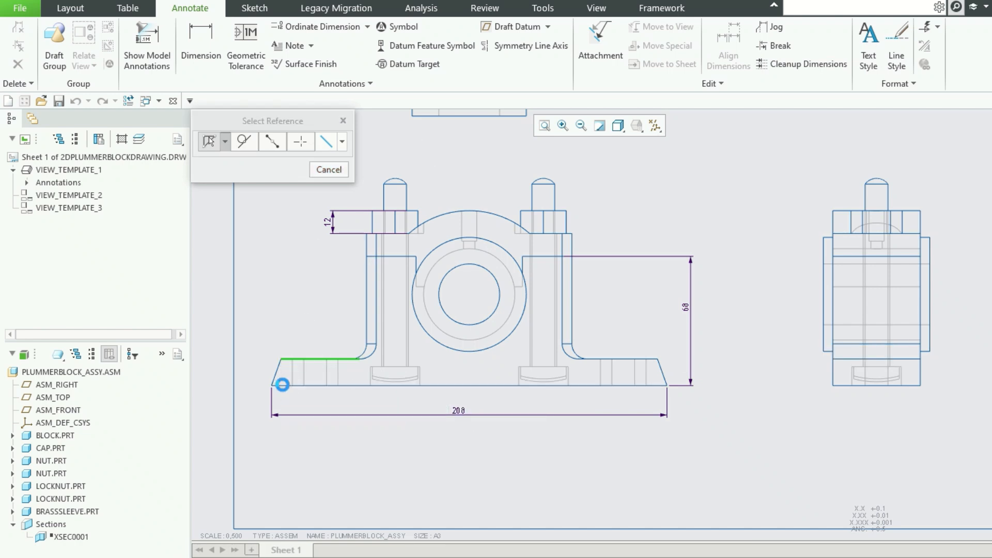
middle_click(255, 370)
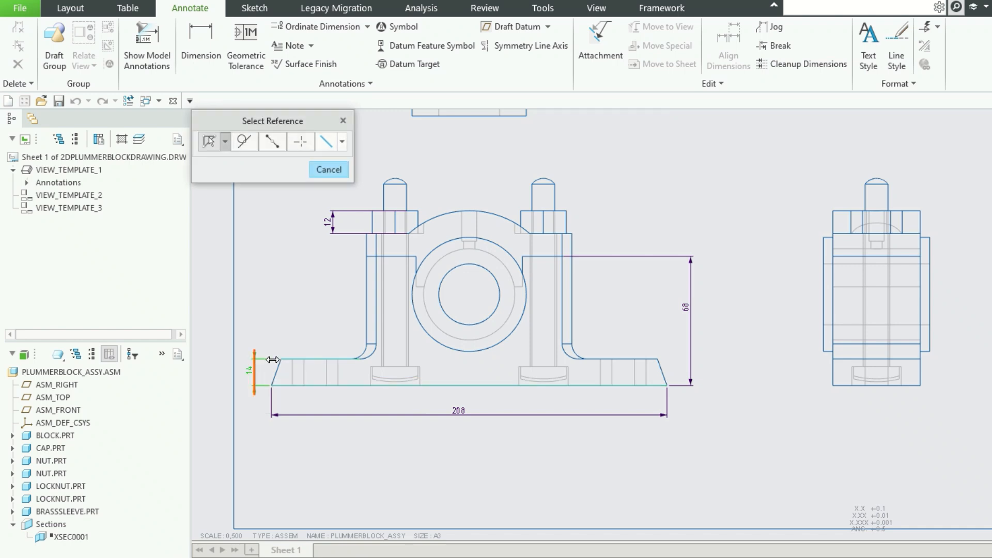
Dimension the horizontal offset between the end points of the base's left sloped edge, placing it above the flange.
scroll(288, 354, "up", 2)
scroll(261, 384, "up", 1)
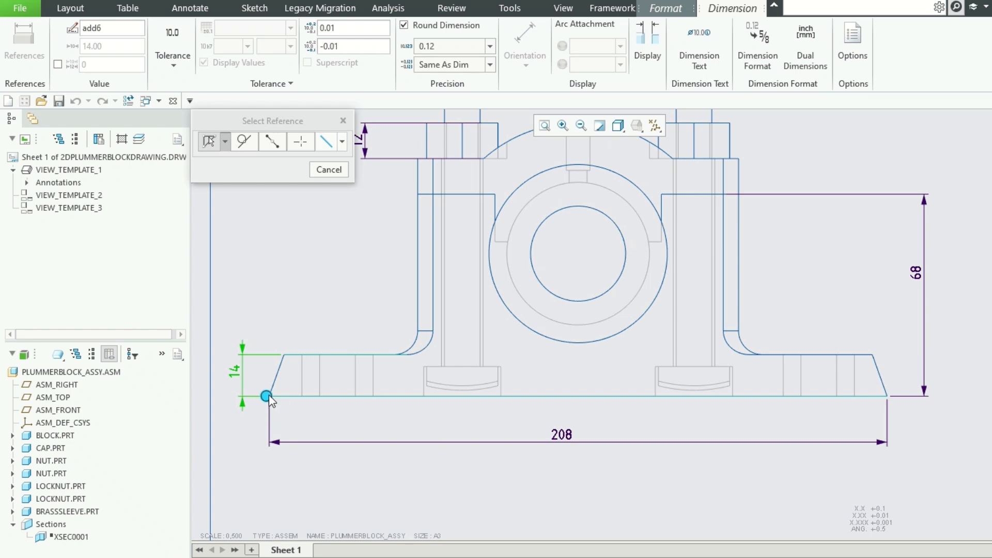
scroll(279, 397, "up", 2)
scroll(278, 397, "up", 2)
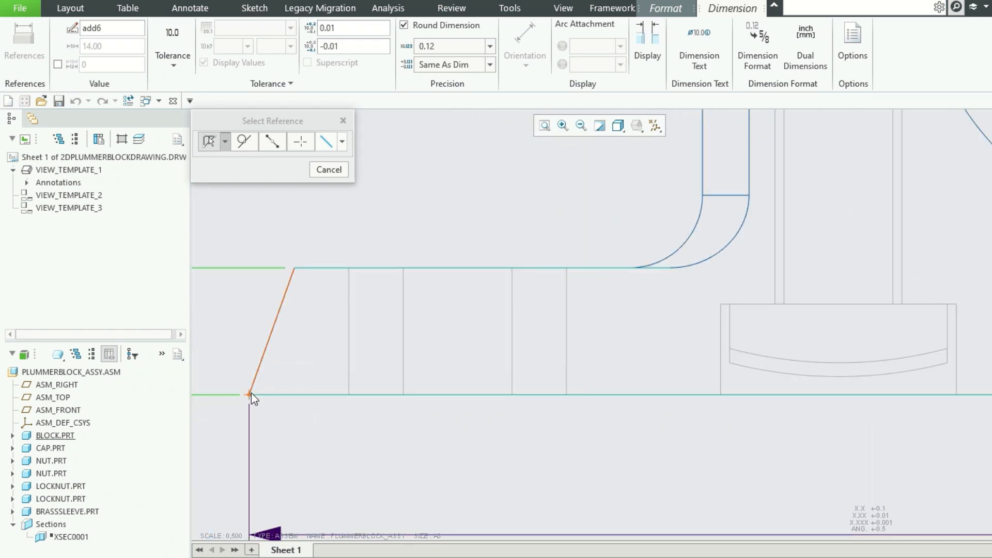
left_click(250, 394)
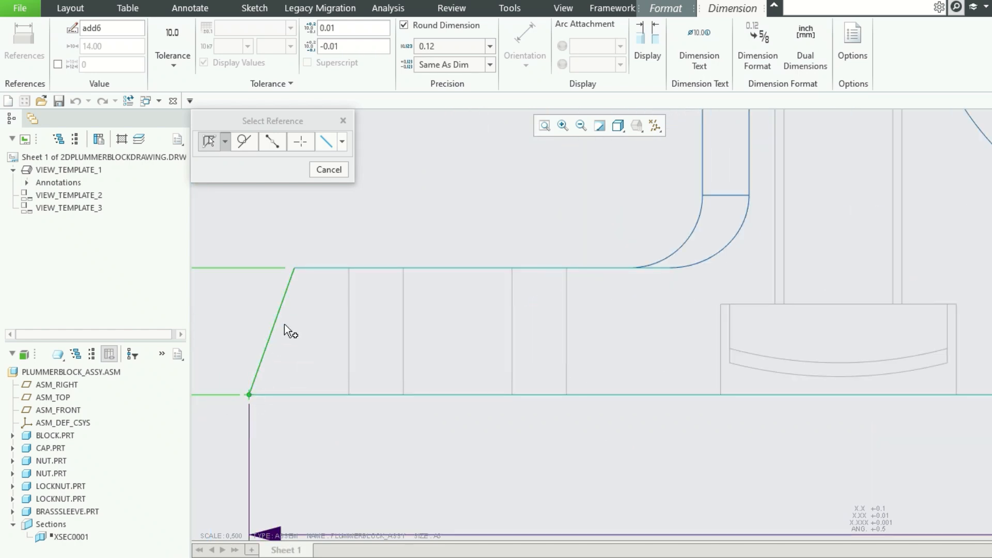
left_click(295, 269)
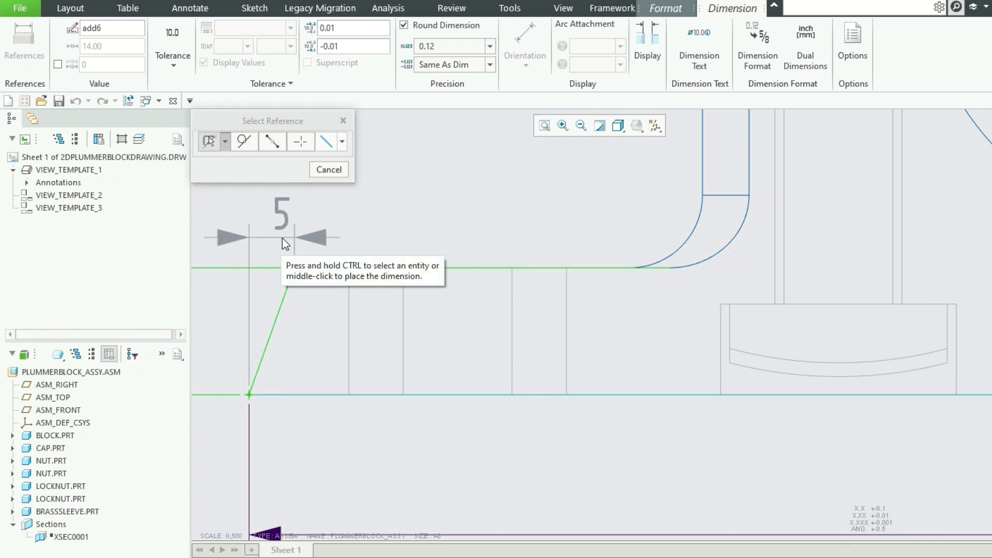
middle_click(275, 236)
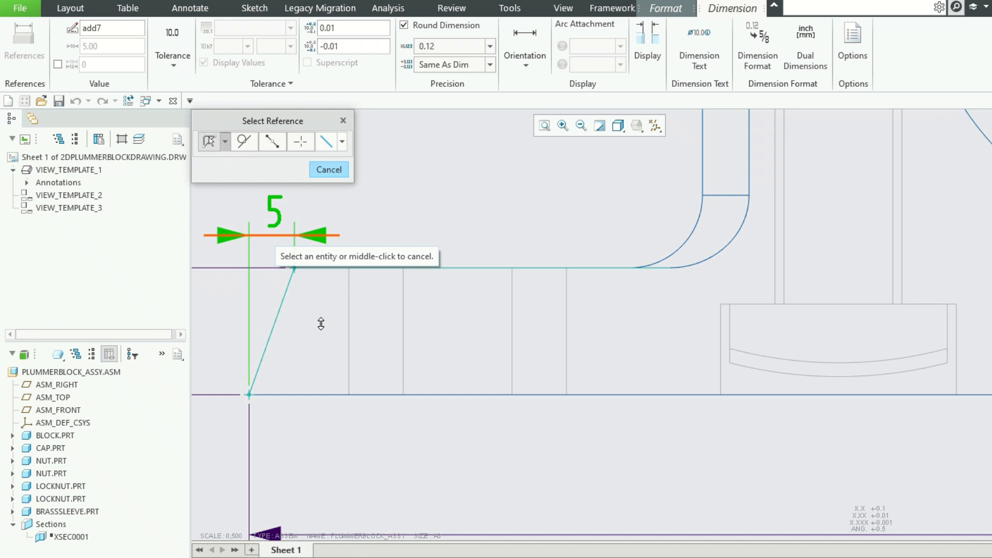
scroll(329, 340, "up", 5)
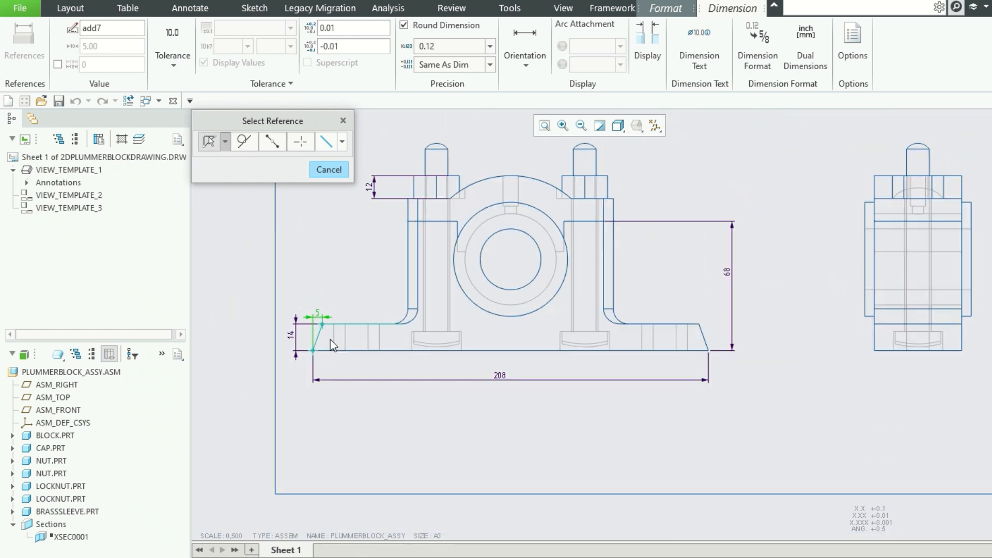
Dimension the innermost bore circle on the front view and set the dimension to Diameter orientation.
left_click(540, 243)
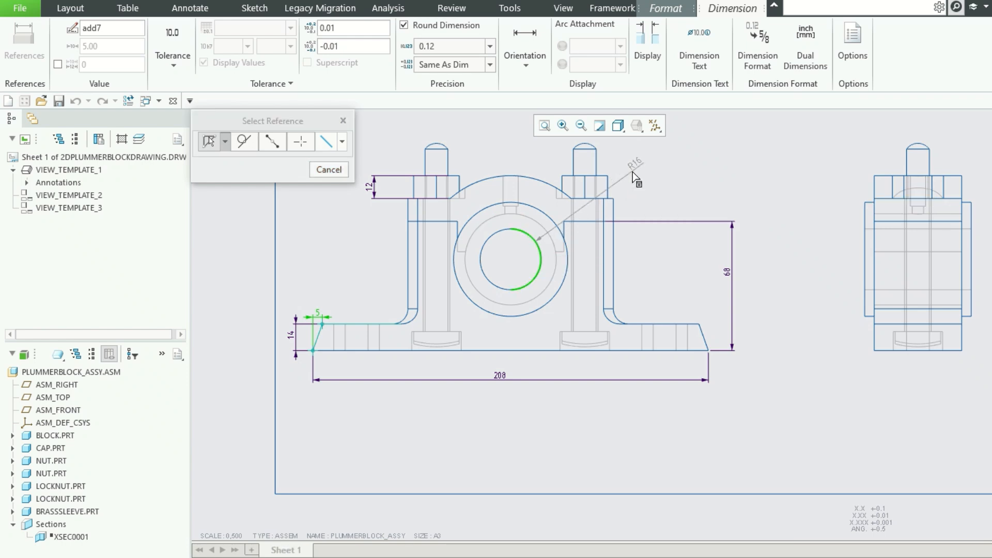
middle_click(633, 166)
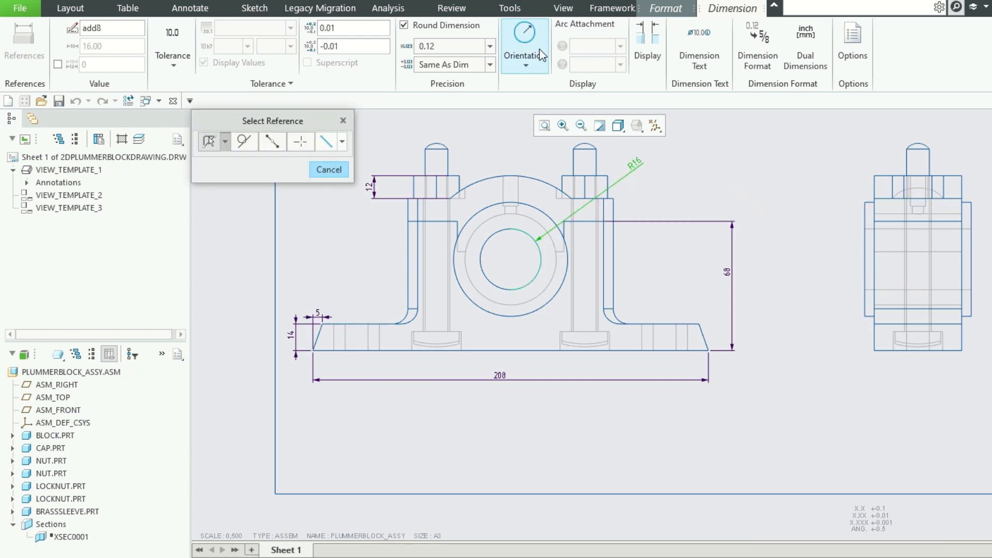
left_click(525, 61)
left_click(535, 80)
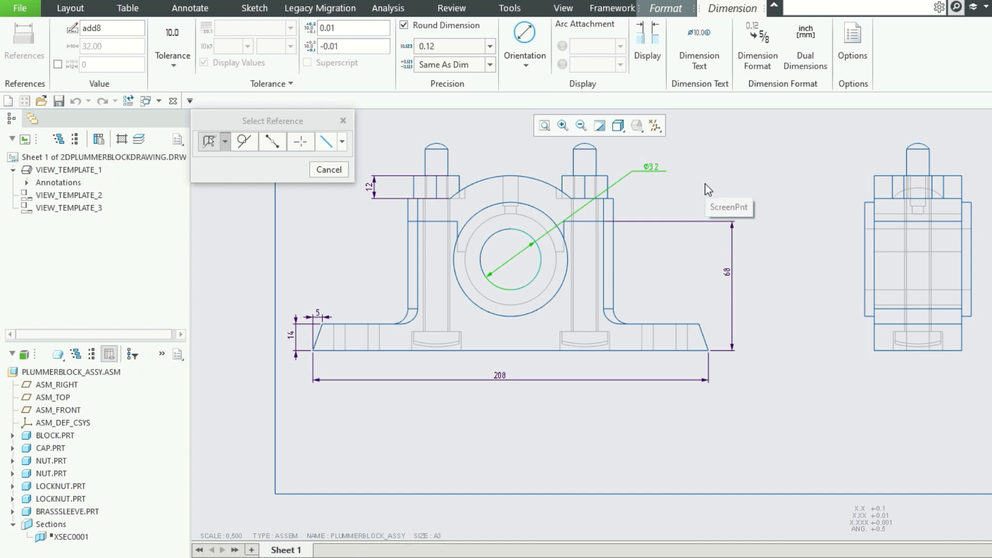
left_click(710, 180)
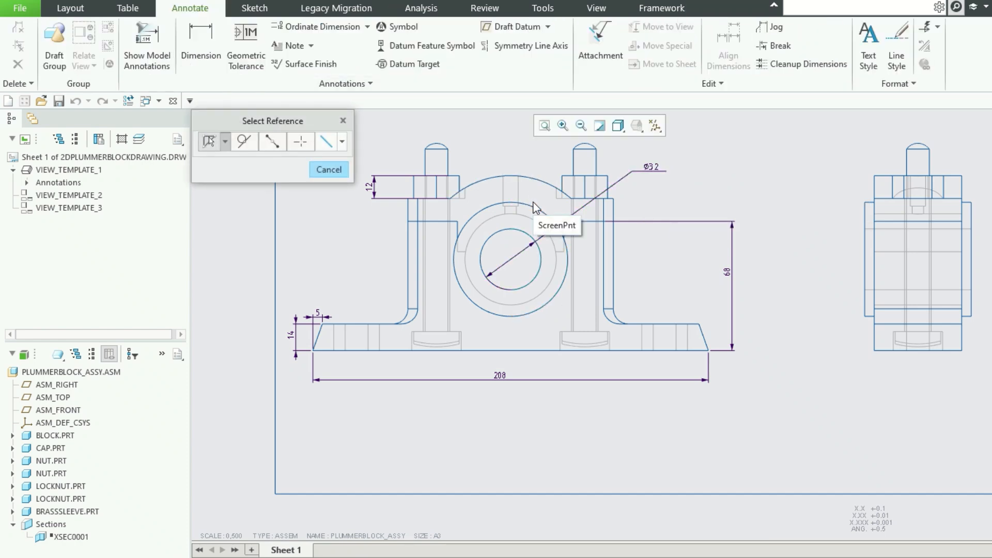
Dimension the sleeve's outer circle above the front view and set the dimension to Diameter orientation.
left_click(489, 209)
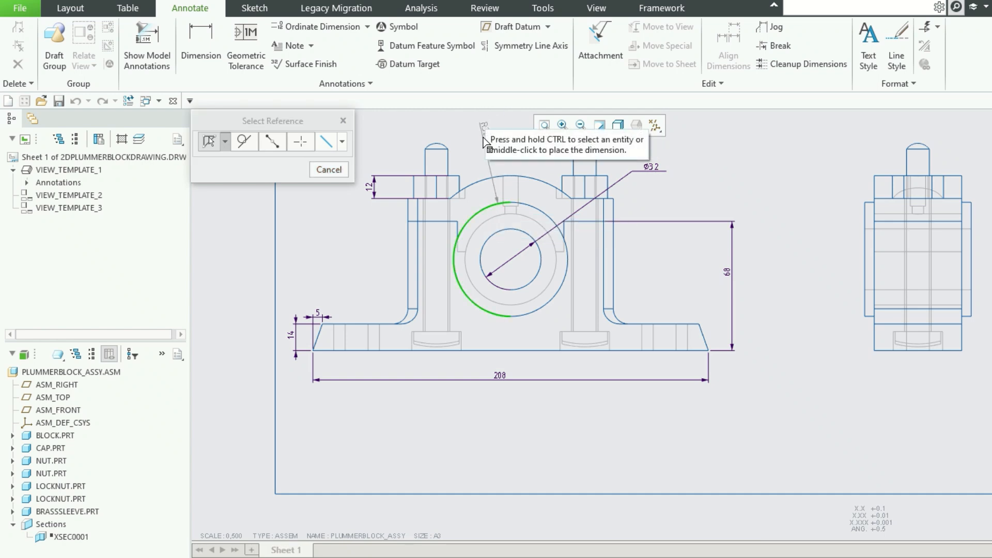
middle_click(478, 137)
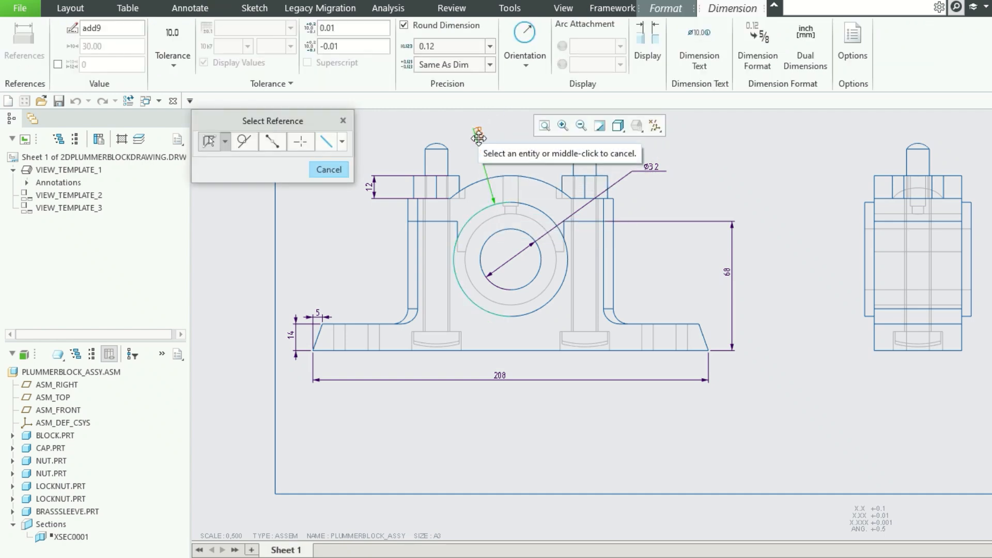
left_click(538, 66)
left_click(550, 83)
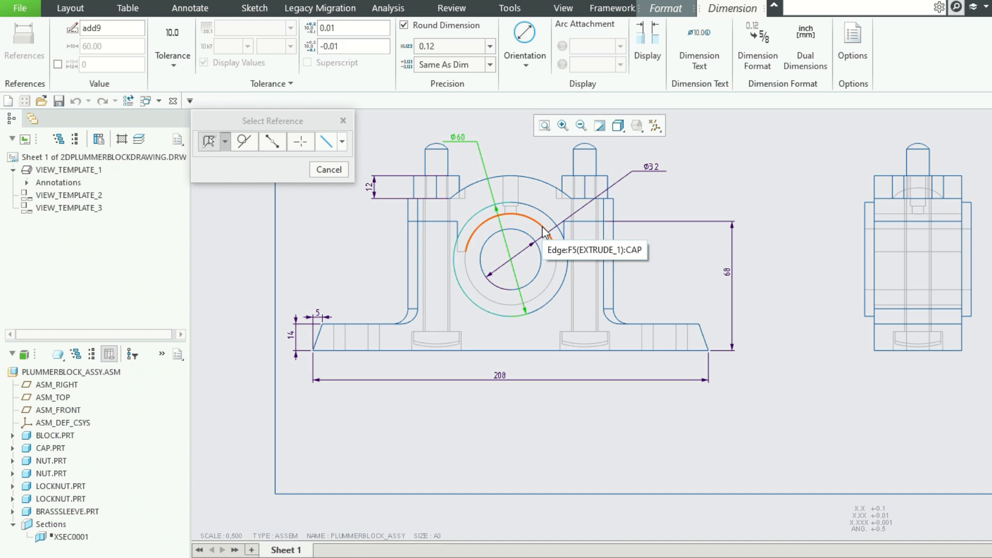
Add radius dimensions to the hidden middle arc around the bore and to the cap's outer arc, placing both above the cap.
scroll(565, 337, "up", 2)
scroll(565, 336, "up", 1)
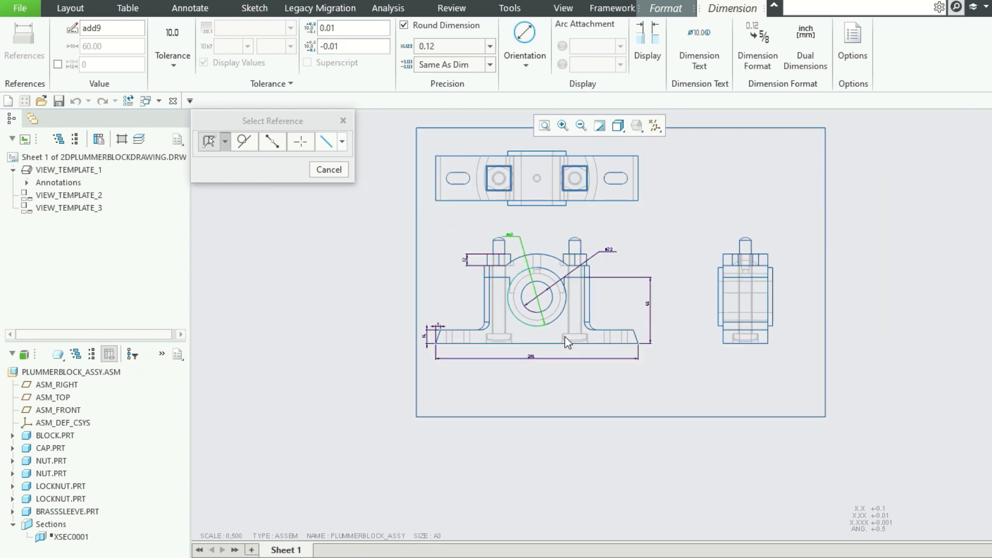
scroll(544, 298, "down", 3)
left_click(544, 300)
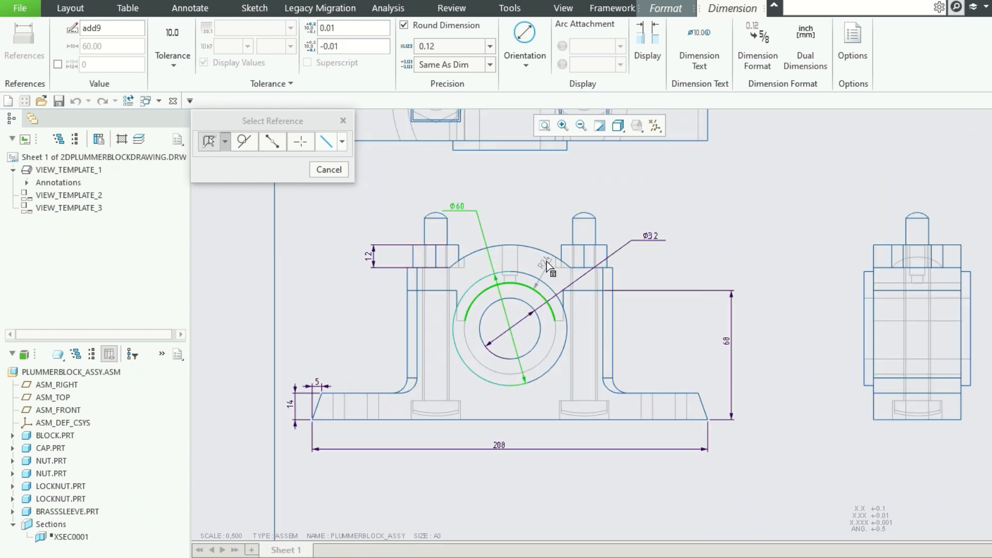
middle_click(547, 216)
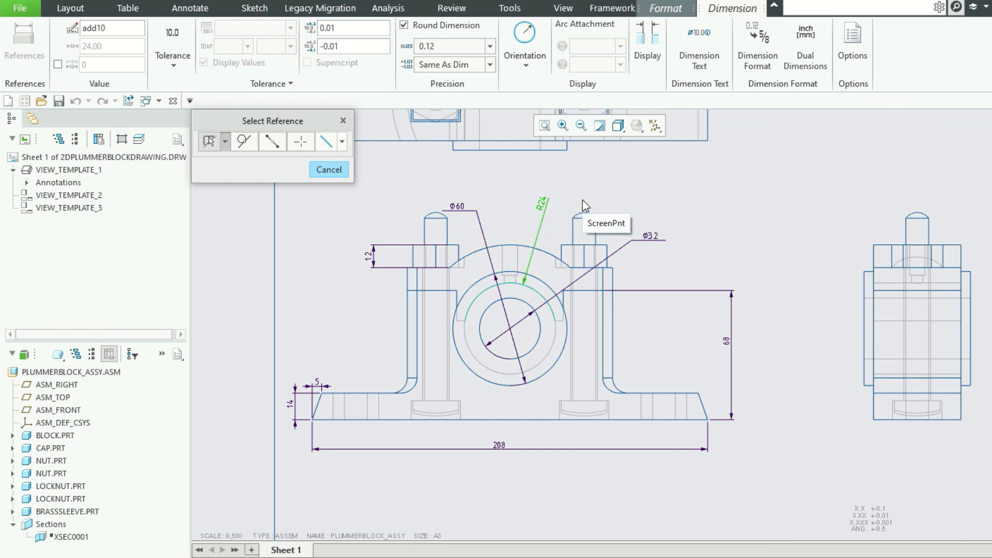
left_click(497, 249)
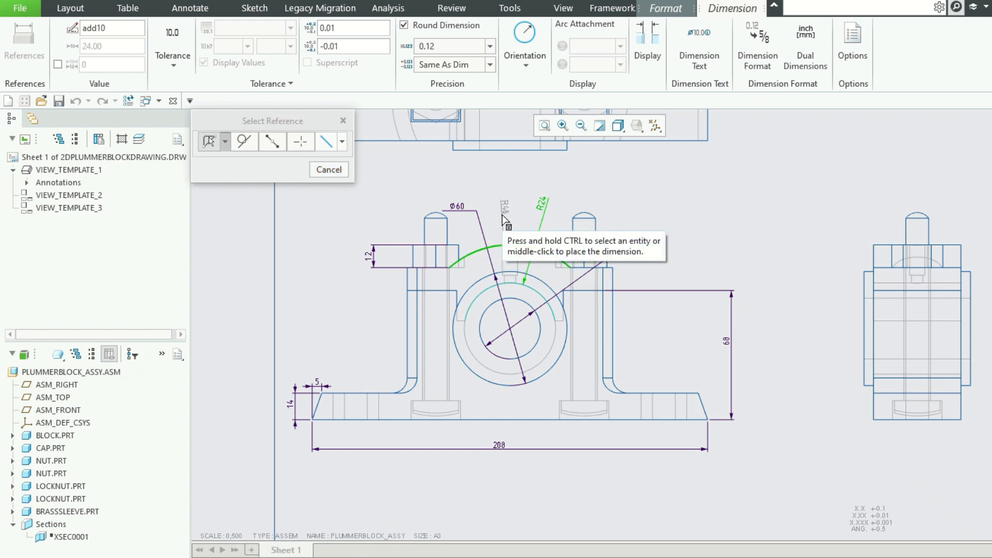
middle_click(502, 212)
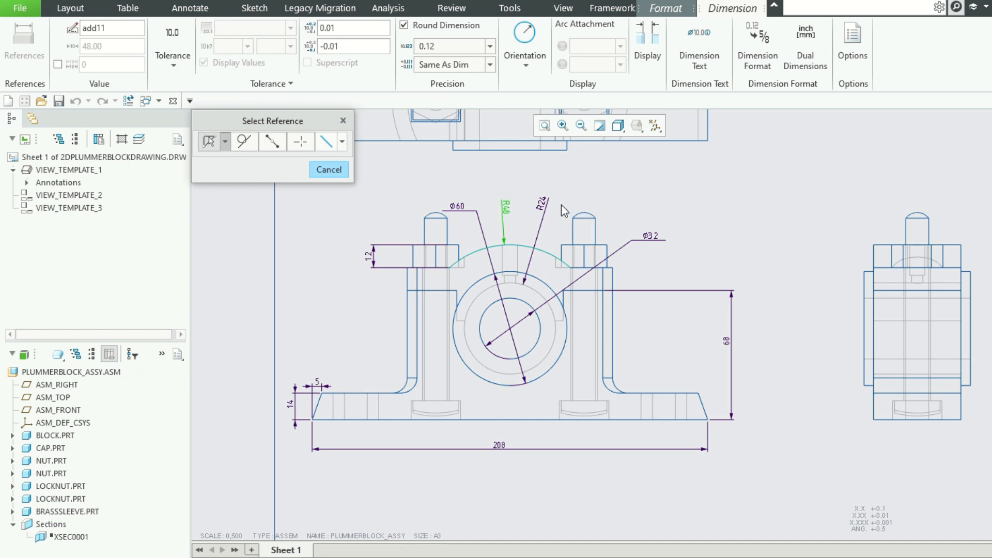
Change the middle arc's R24 dimension to Diameter orientation and finish dimensioning.
left_click(541, 206)
left_click(525, 55)
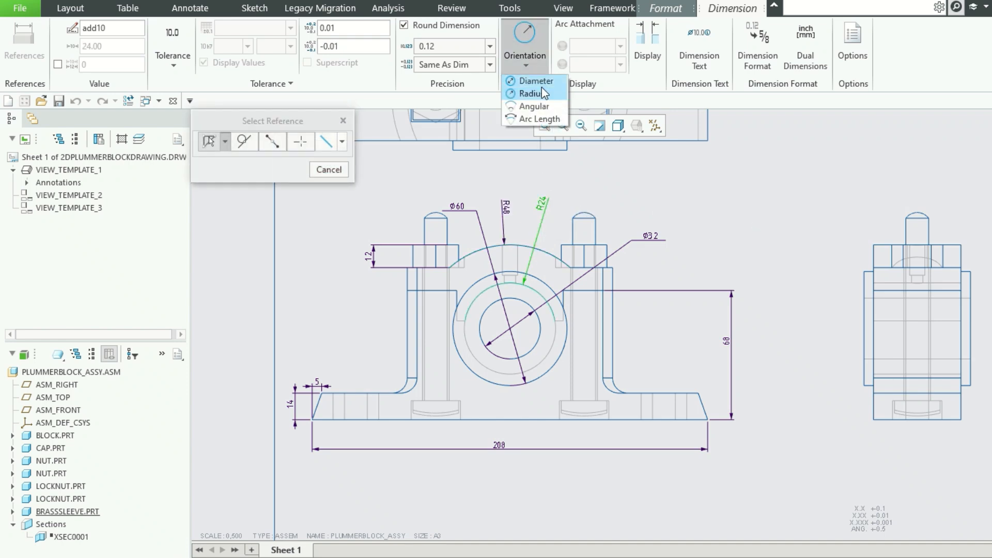
left_click(537, 81)
left_click(689, 169)
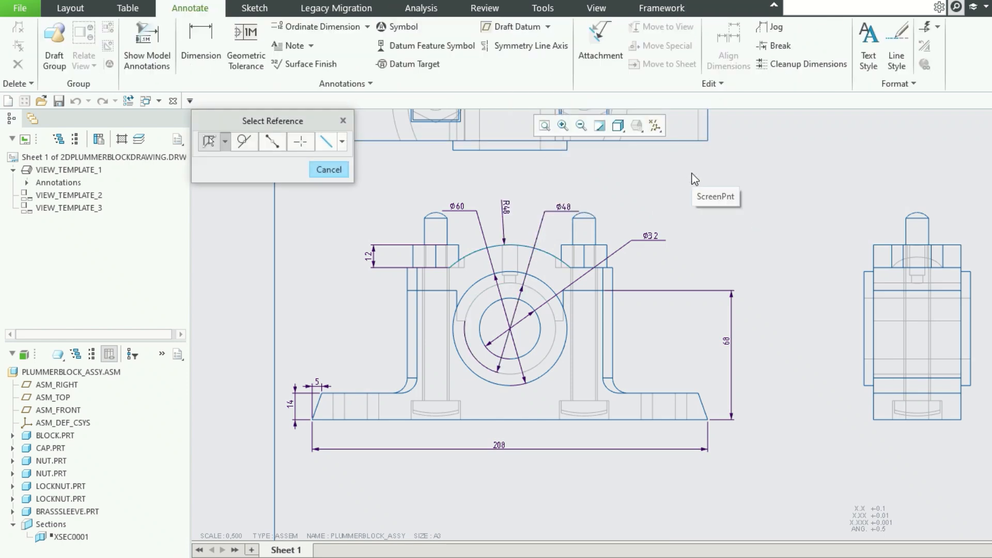
middle_click(691, 173)
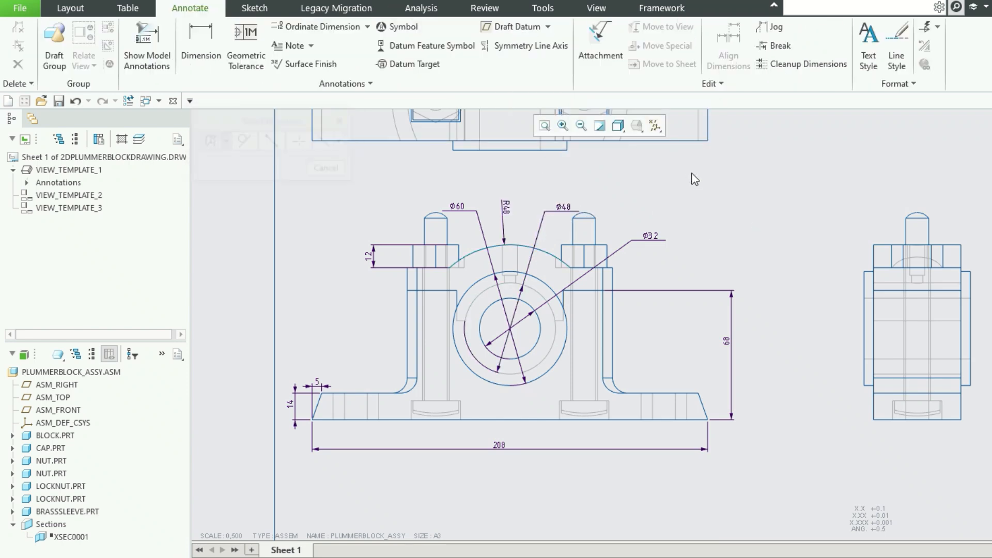
Flip the arrows of the 48, 32 and 60 mm diameter dimensions to single-arrow leaders ending at their circles.
left_click(571, 210)
left_click(585, 148)
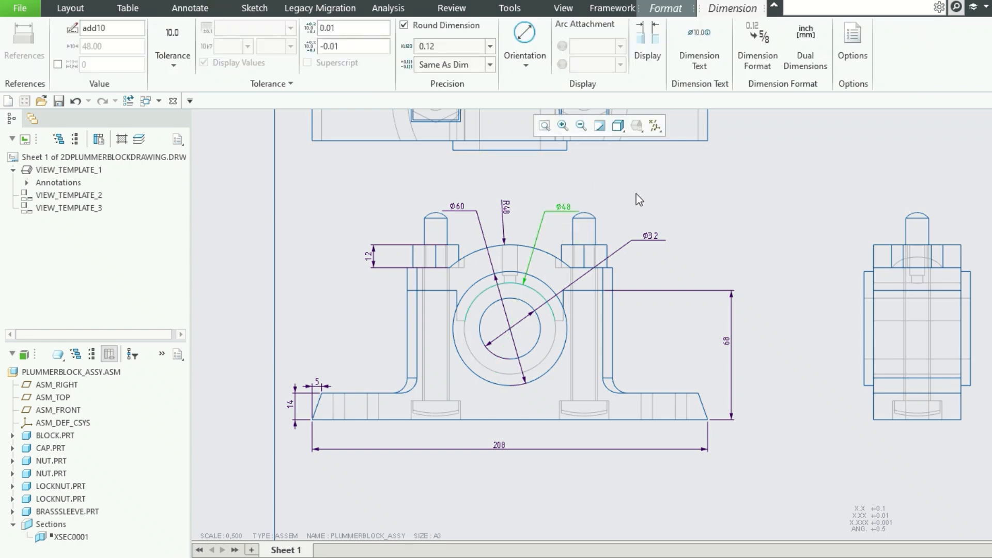
left_click(653, 238)
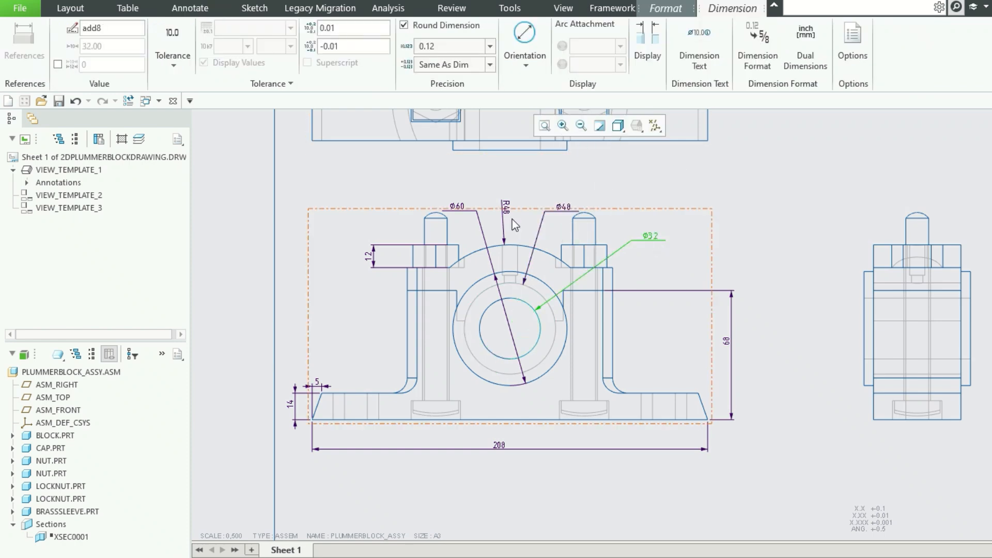
left_click(484, 237)
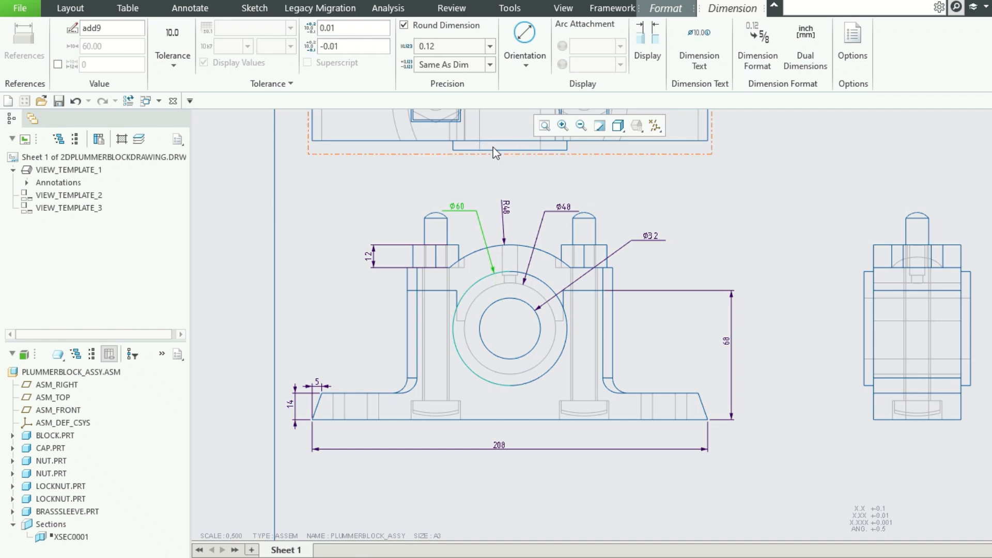
left_click(703, 178)
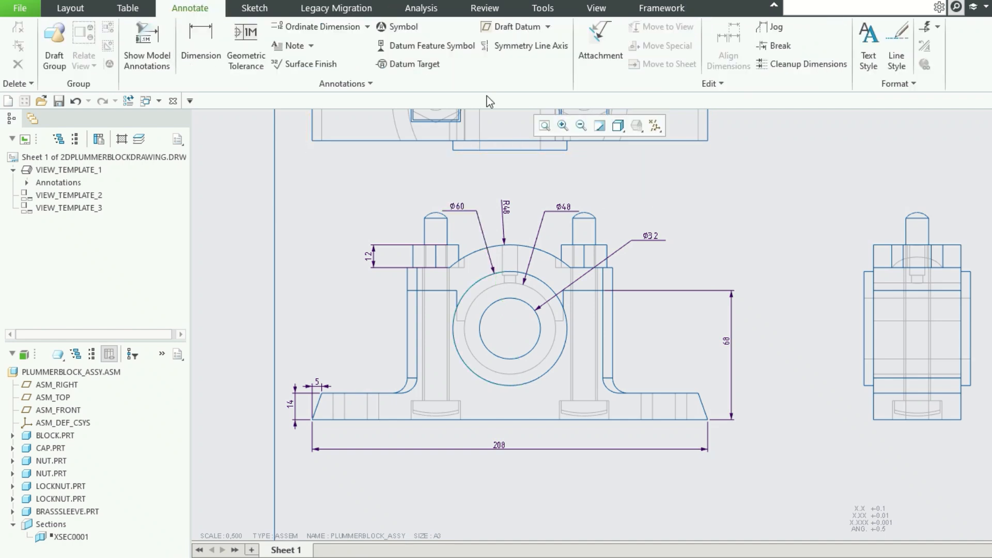
Move the top view slightly upward on the sheet to widen the gap above the front view.
left_click(544, 125)
scroll(550, 138, "up", 4)
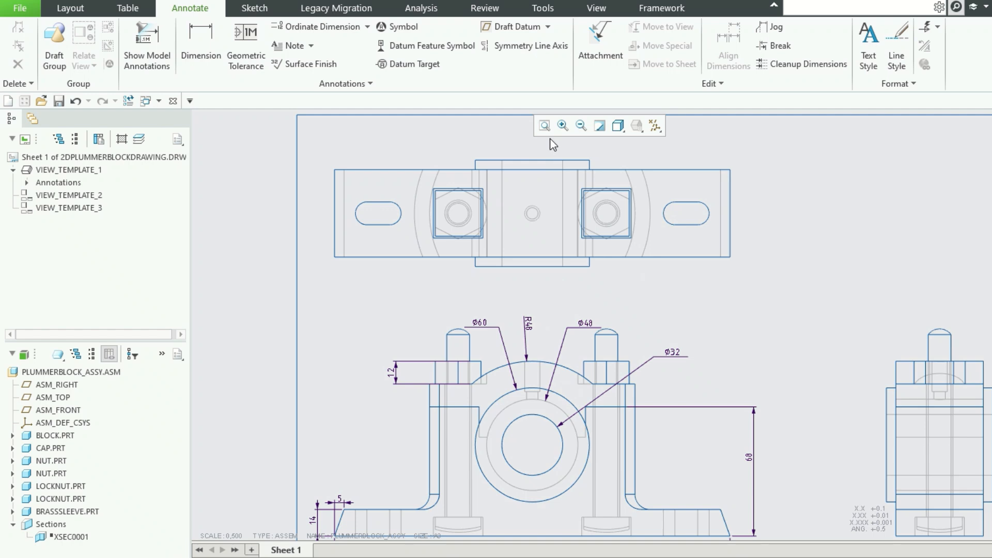
left_click(535, 223)
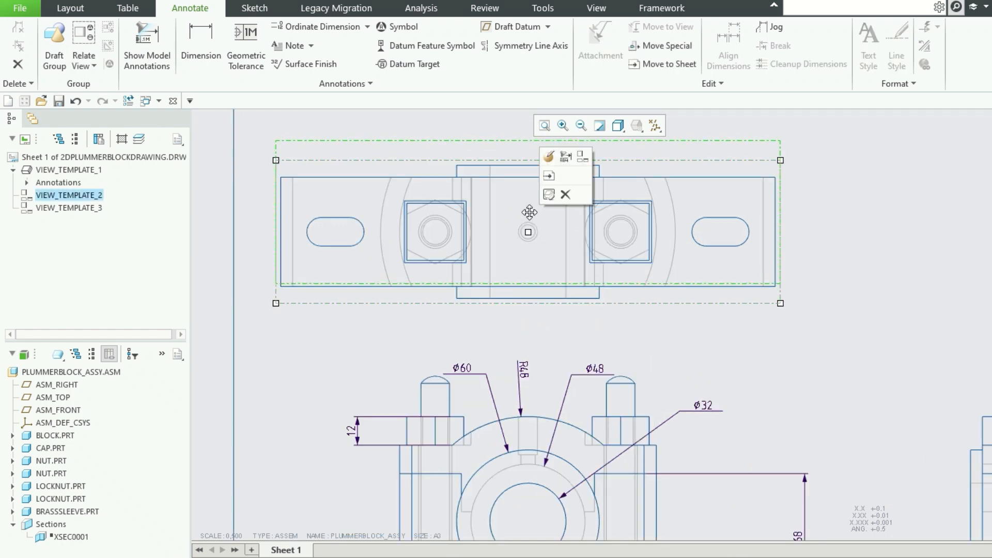
left_click_drag(529, 210, 529, 190)
scroll(722, 311, "down", 2)
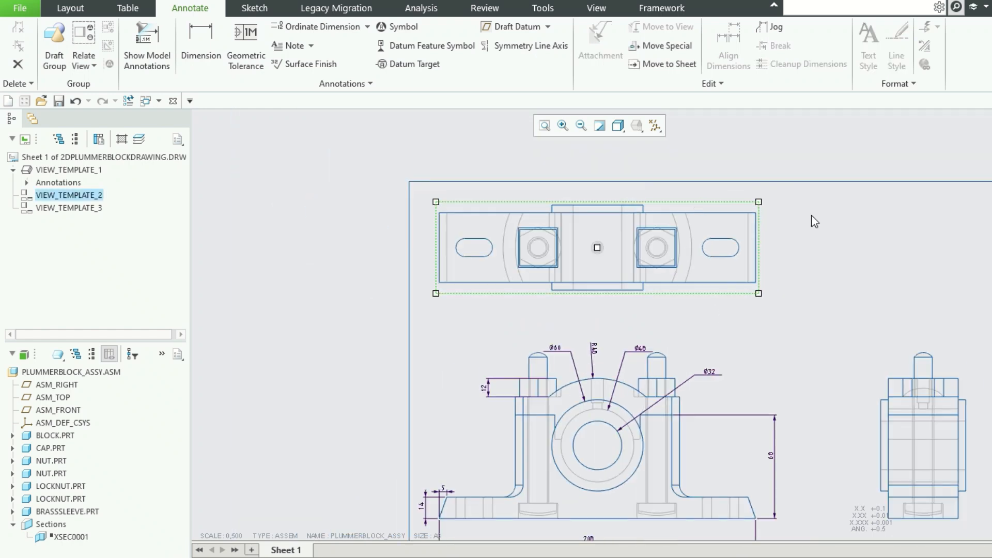
left_click(767, 260)
scroll(752, 272, "up", 1)
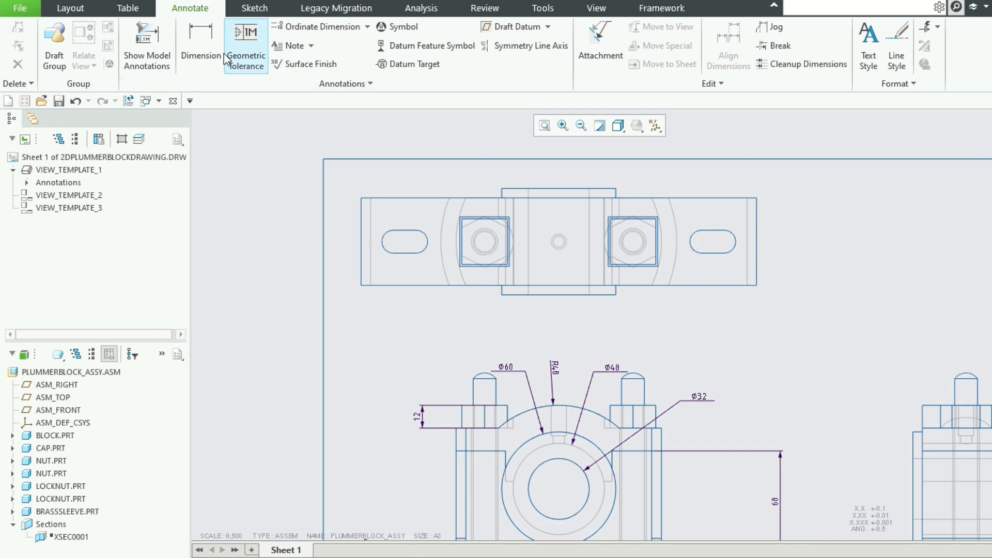
Dimension the centre distance between the two nut holes in the top view, placing it below the view.
left_click(201, 44)
scroll(485, 244, "up", 1)
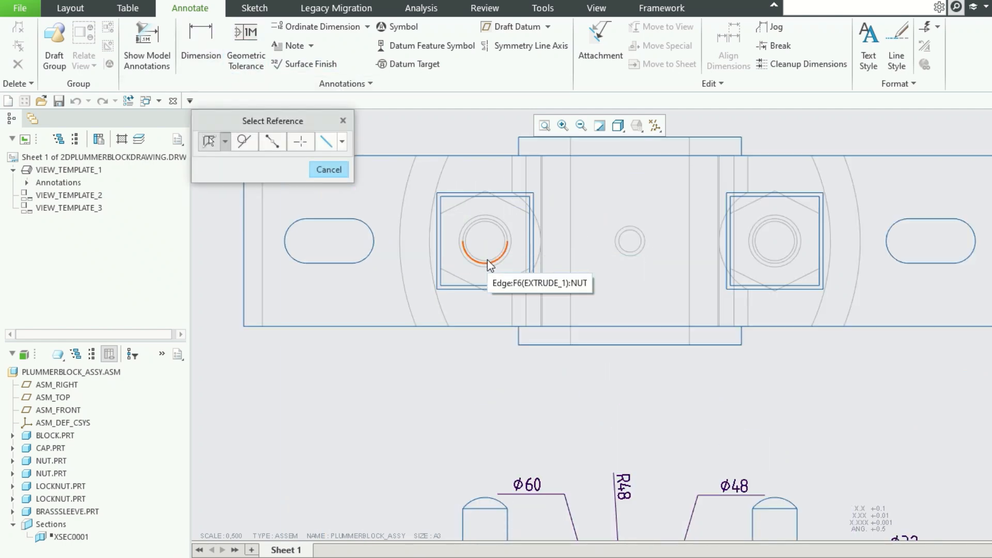
left_click(488, 260)
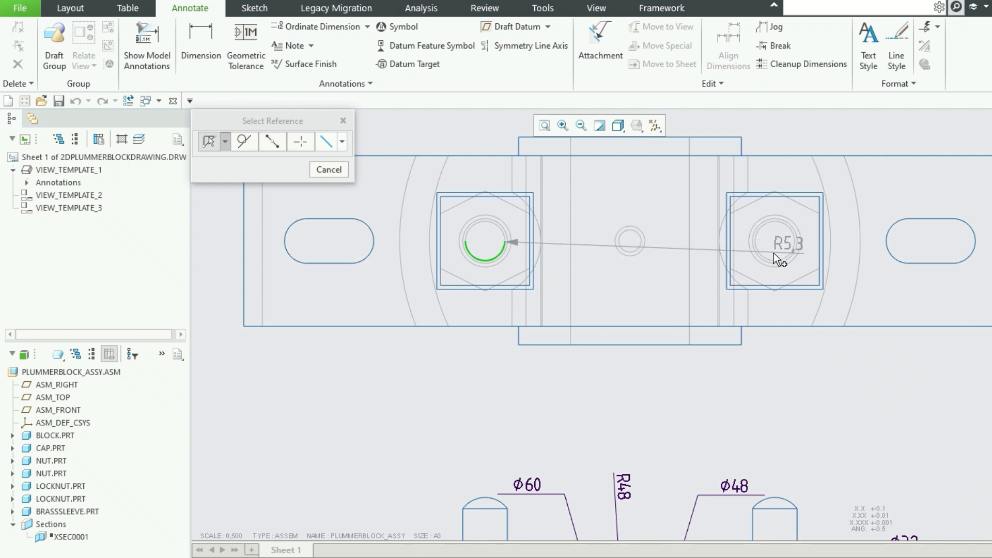
left_click(777, 257, "ctrl")
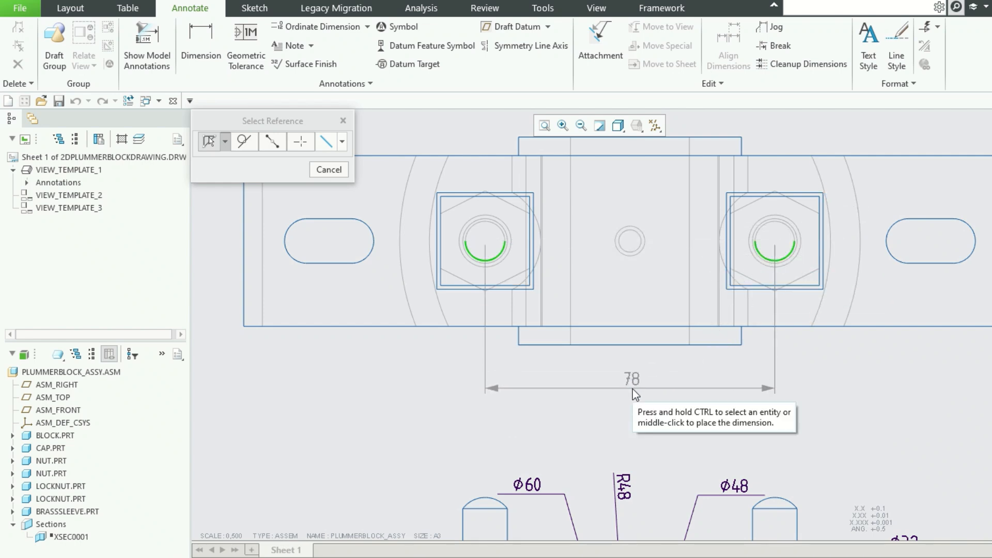
middle_click(633, 388)
scroll(666, 310, "up", 3)
scroll(689, 271, "down", 2)
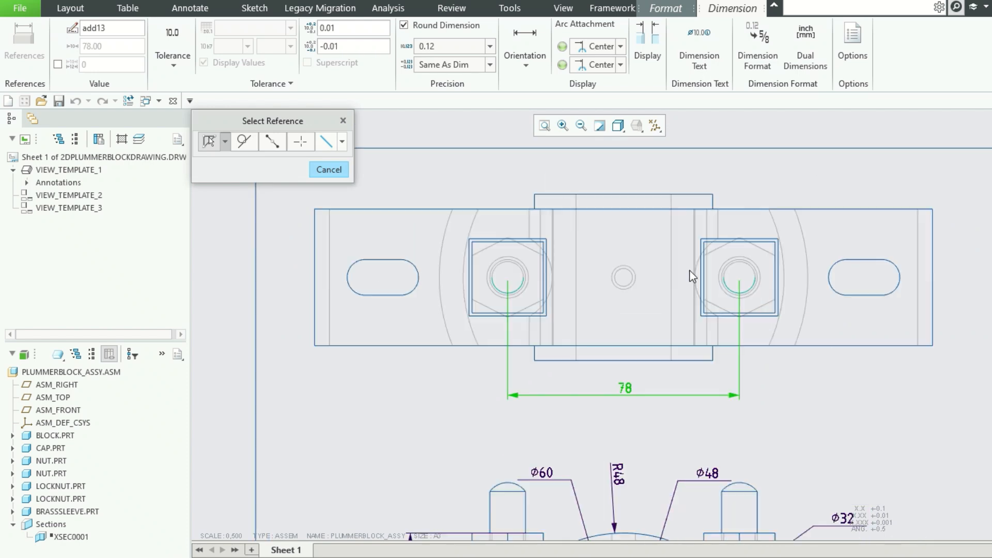
Add a horizontal dimension from the left nut hole's centre to the small central hole, placed above the top view.
left_click(631, 287)
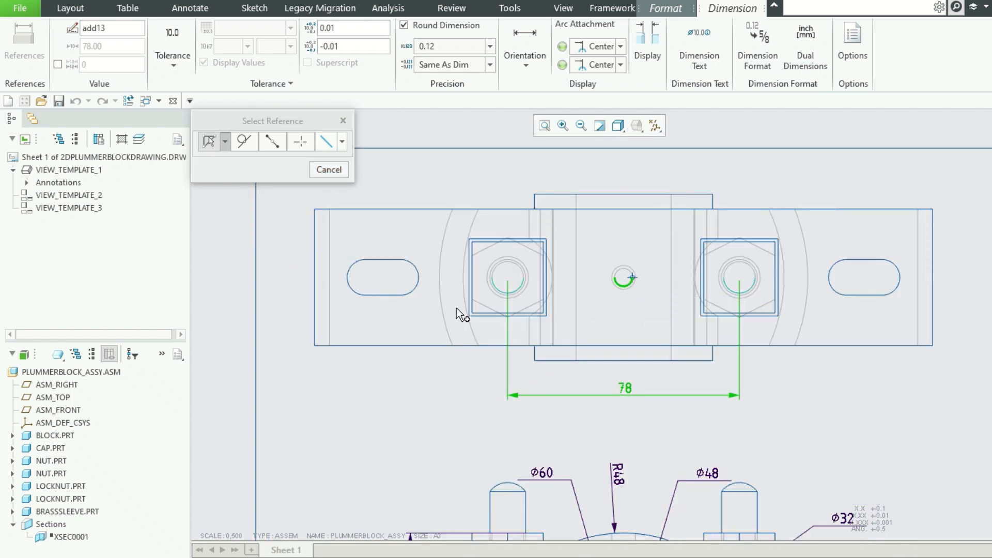
left_click(512, 287, "ctrl")
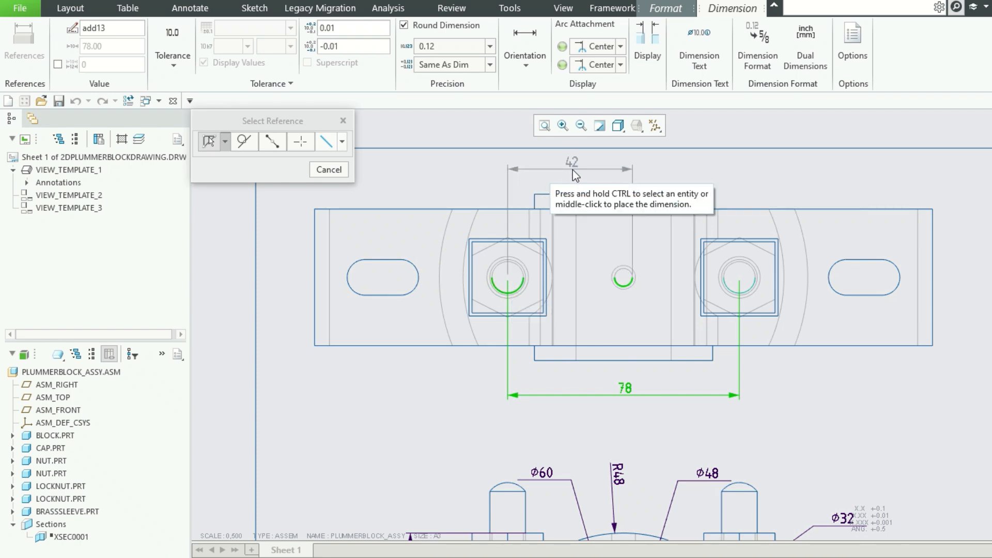
middle_click(573, 170)
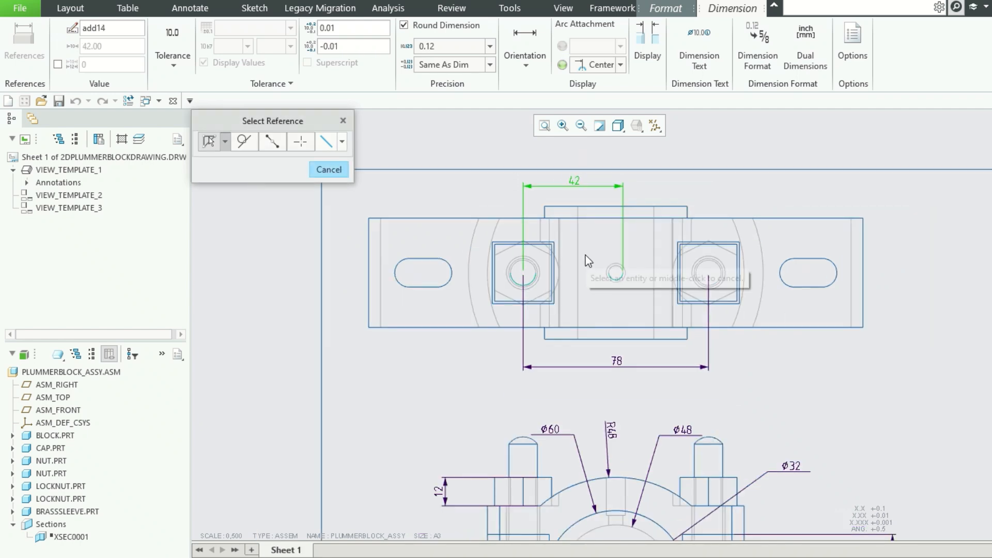
Dimension the centre distance between the inner end arcs of the two slots, placing it beneath the nut hole spacing dimension.
scroll(584, 255, "down", 2)
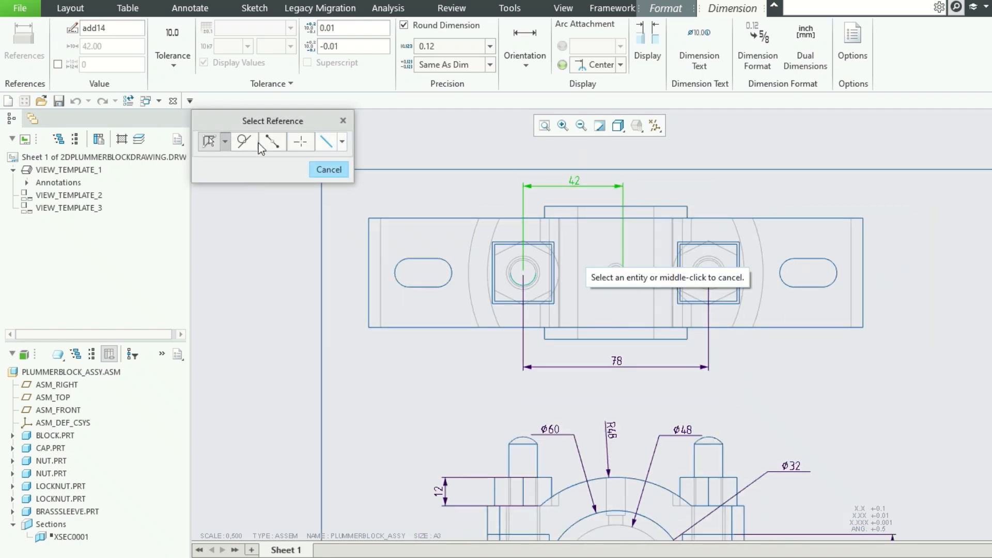
left_click(786, 282)
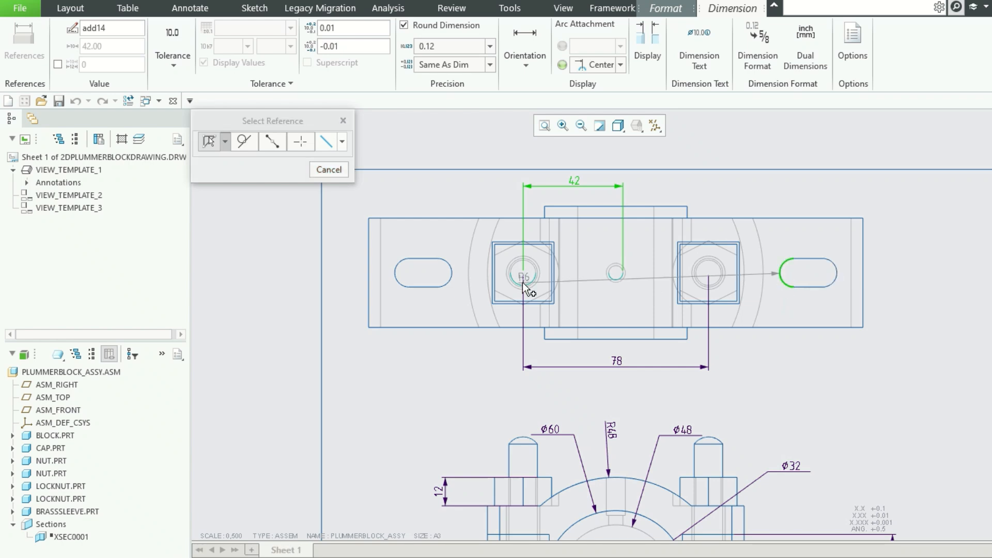
left_click(453, 274, "ctrl")
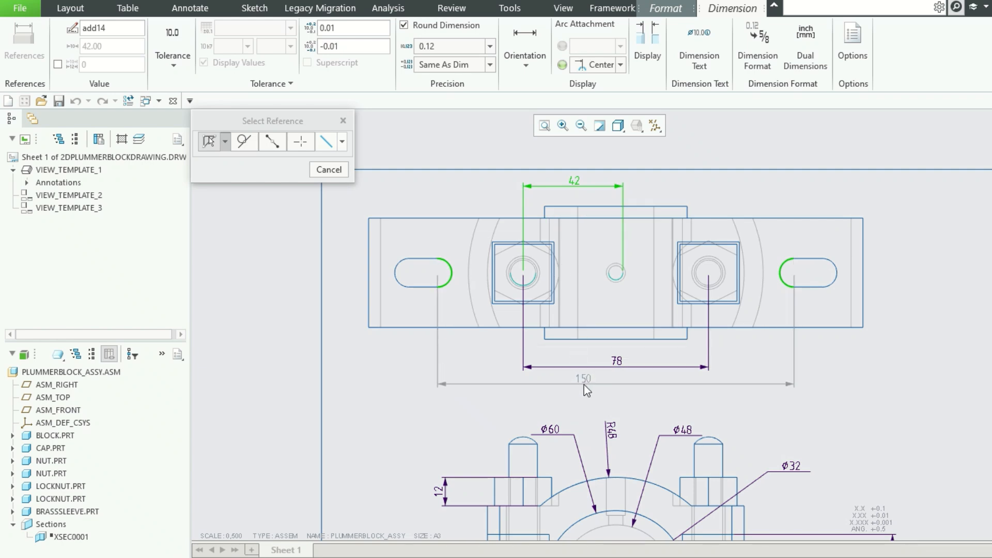
middle_click(602, 392)
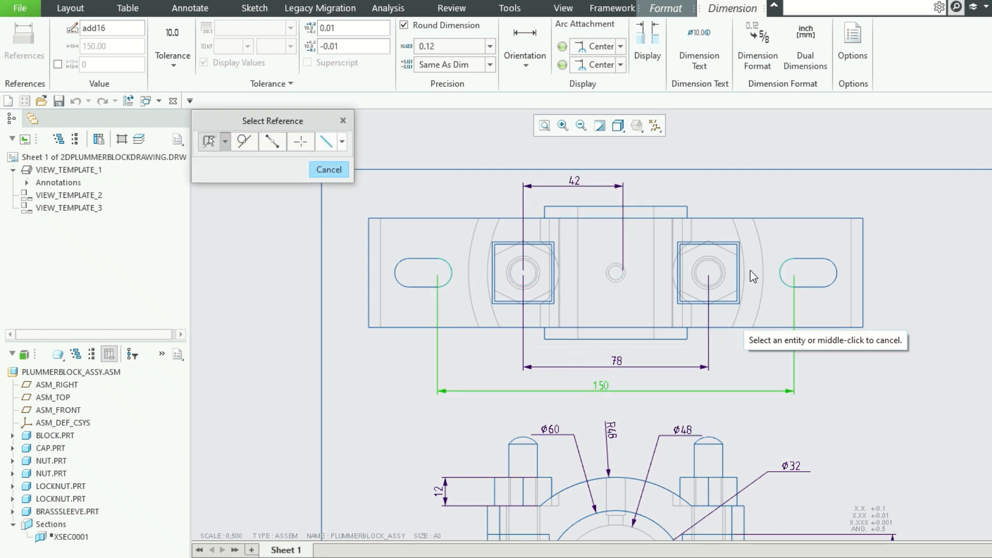
Dimension the right slot's width, the distance between its arc centres and its left end radius in the top view.
left_click(812, 258)
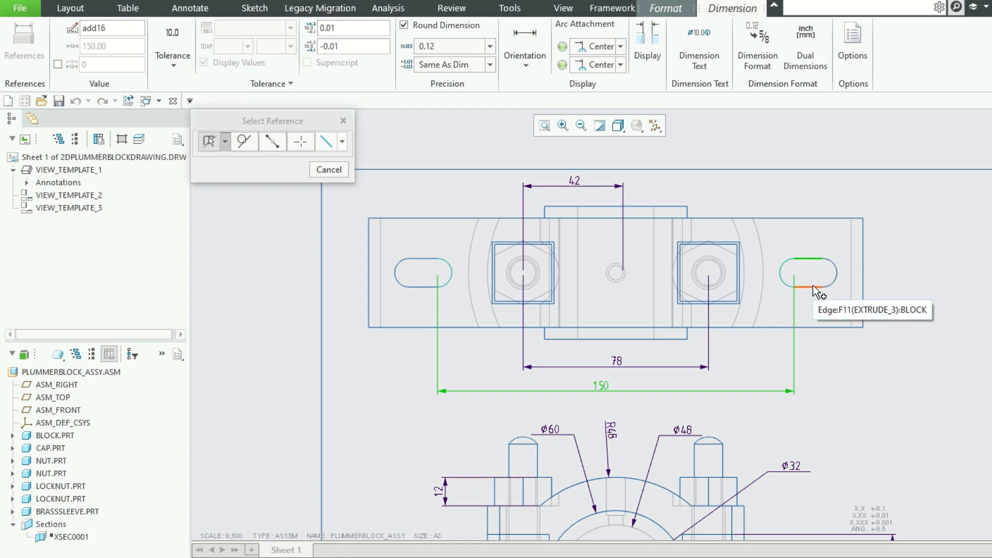
middle_click(889, 274)
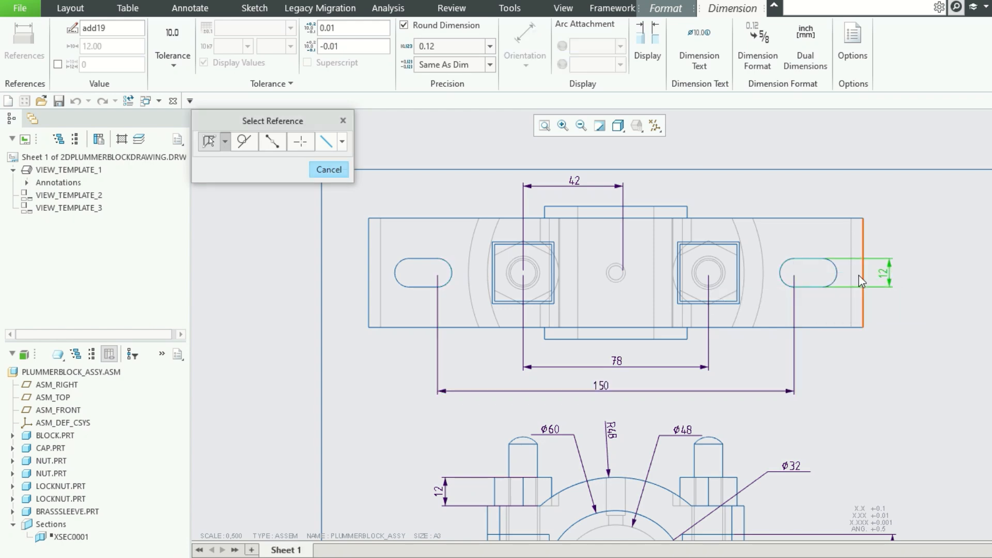
left_click(841, 281)
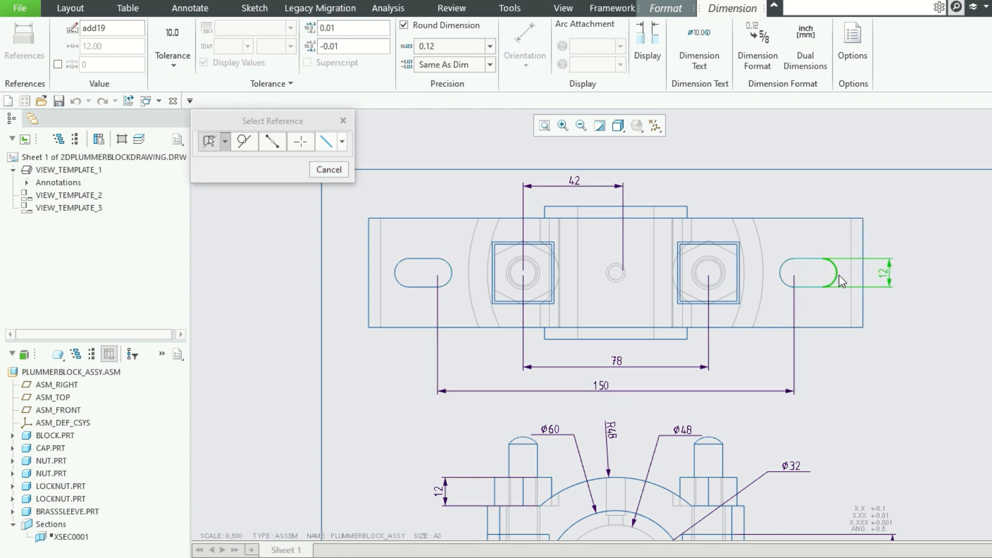
left_click(783, 273, "ctrl")
middle_click(813, 250)
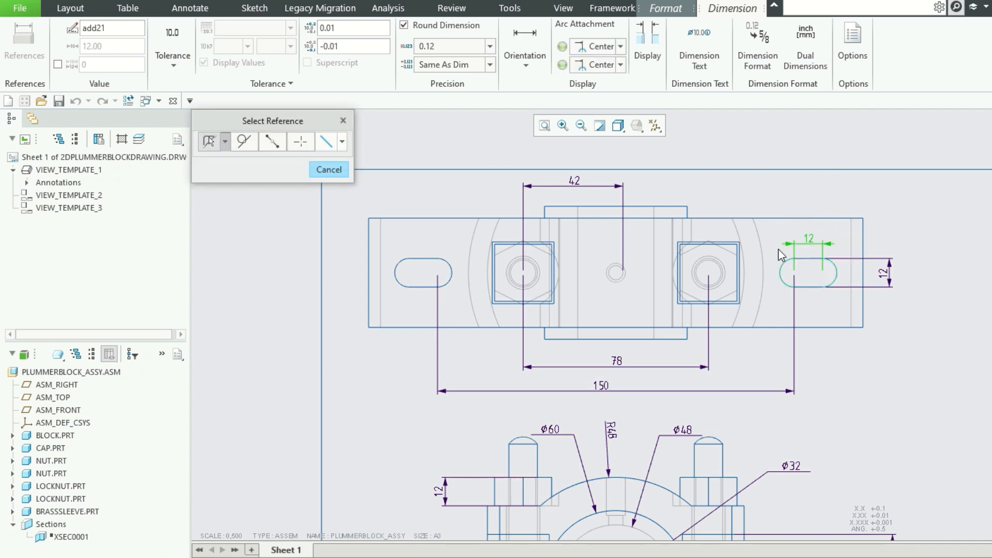
left_click(785, 269)
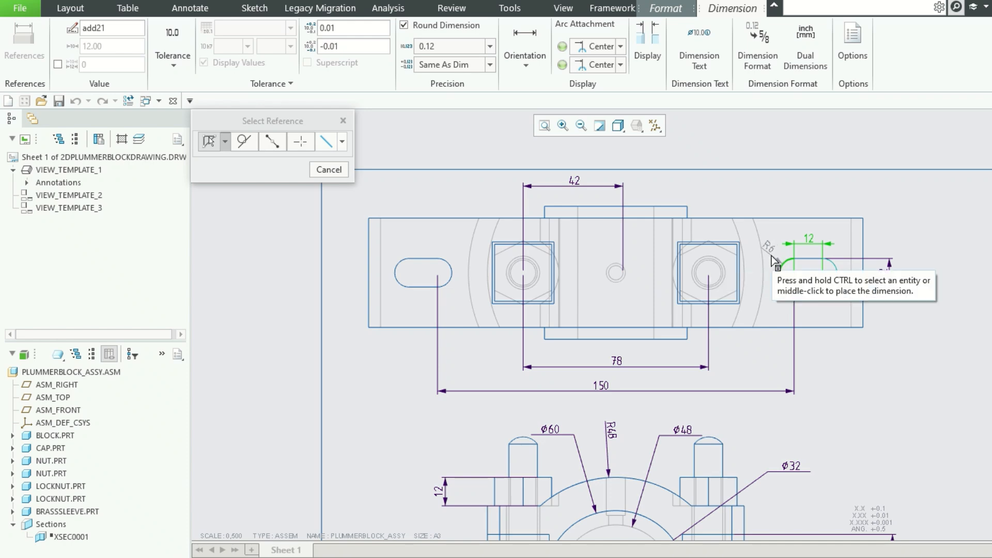
middle_click(774, 261)
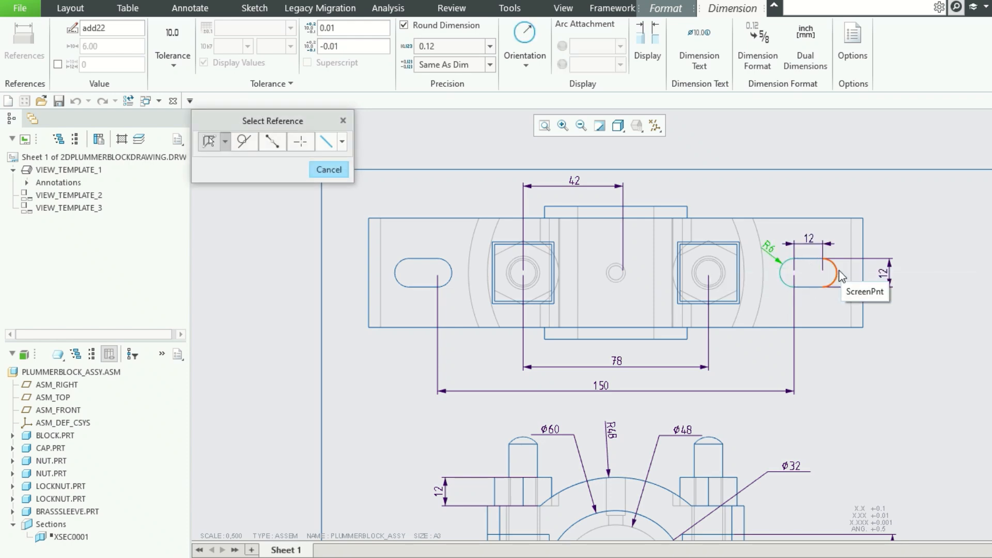
Dimension the height of the left square bolt recess's outer outline in the top view, placing it beside the square.
scroll(710, 206, "down", 3)
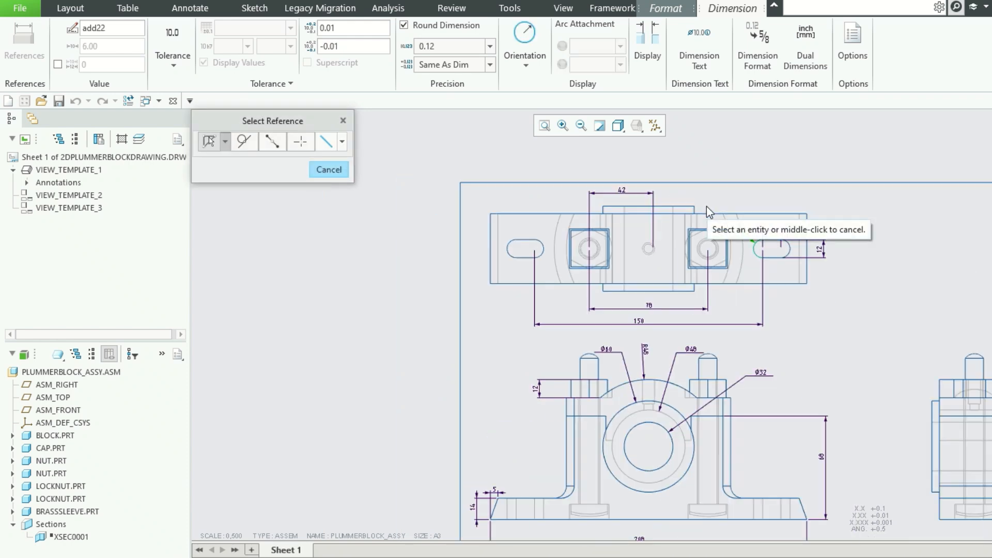
scroll(604, 262, "up", 3)
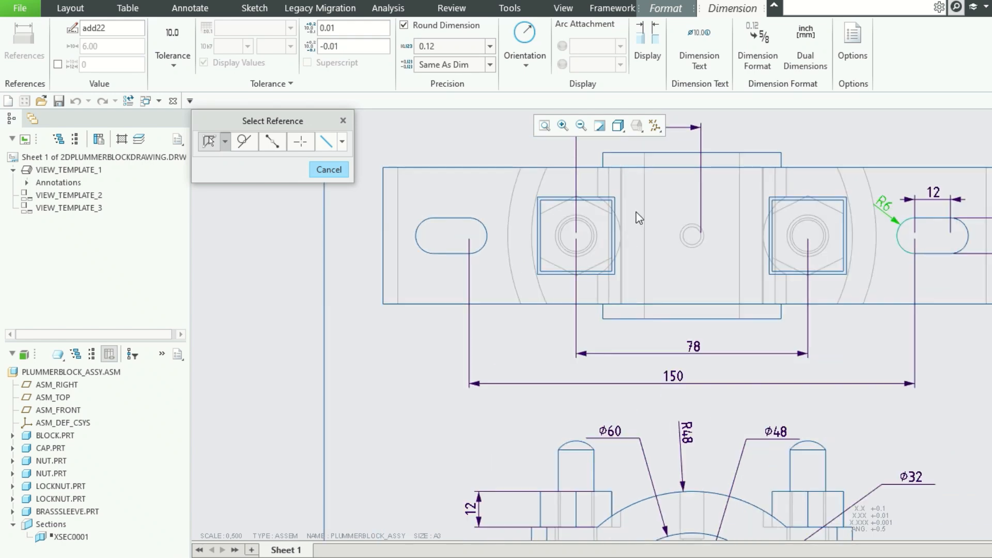
scroll(637, 212, "up", 1)
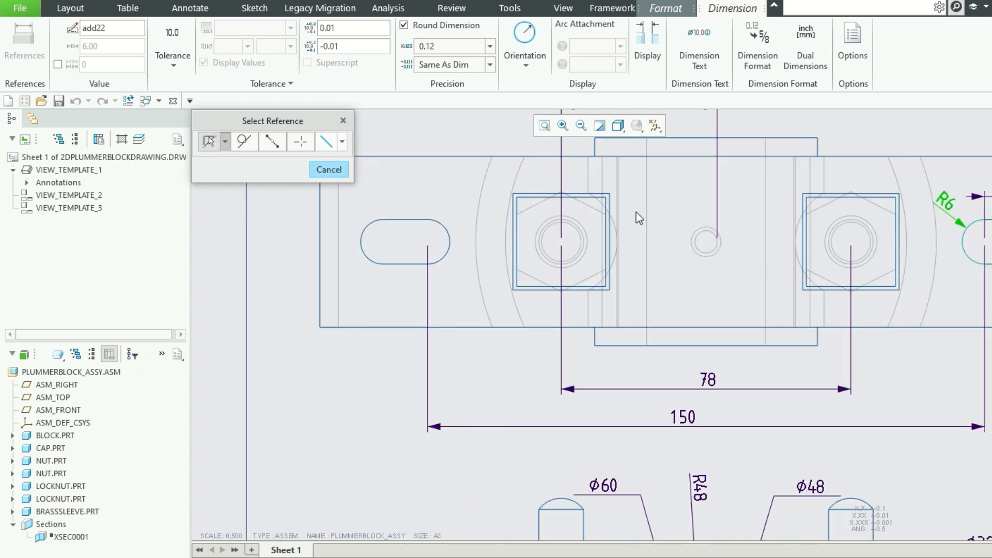
left_click(535, 201)
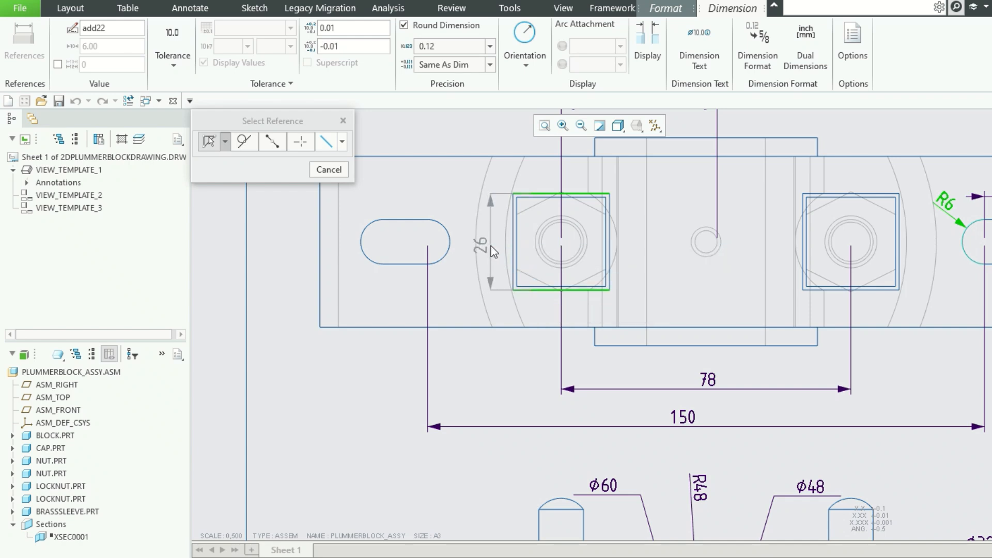
middle_click(494, 242)
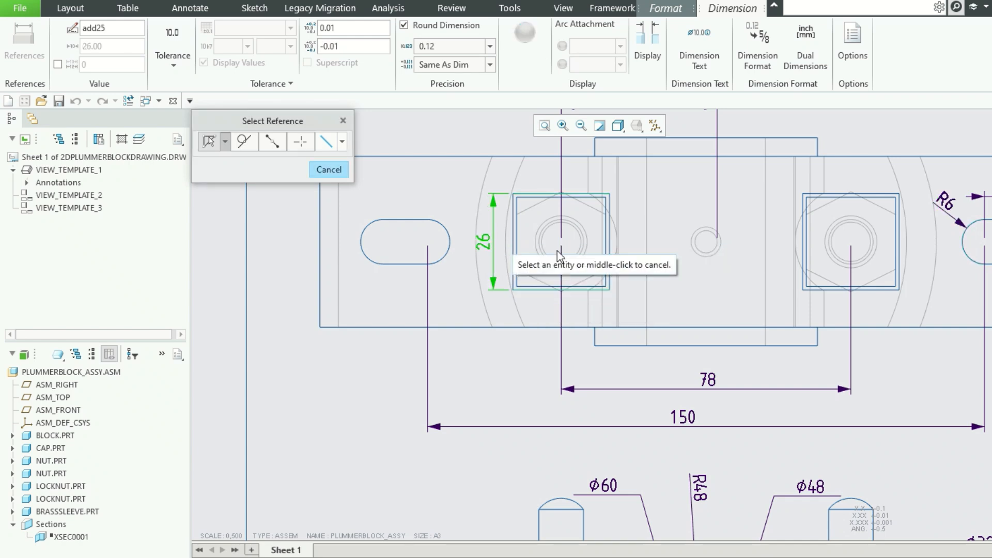
Add the prefix SQ to the left square's height dimension.
scroll(706, 241, "down", 2)
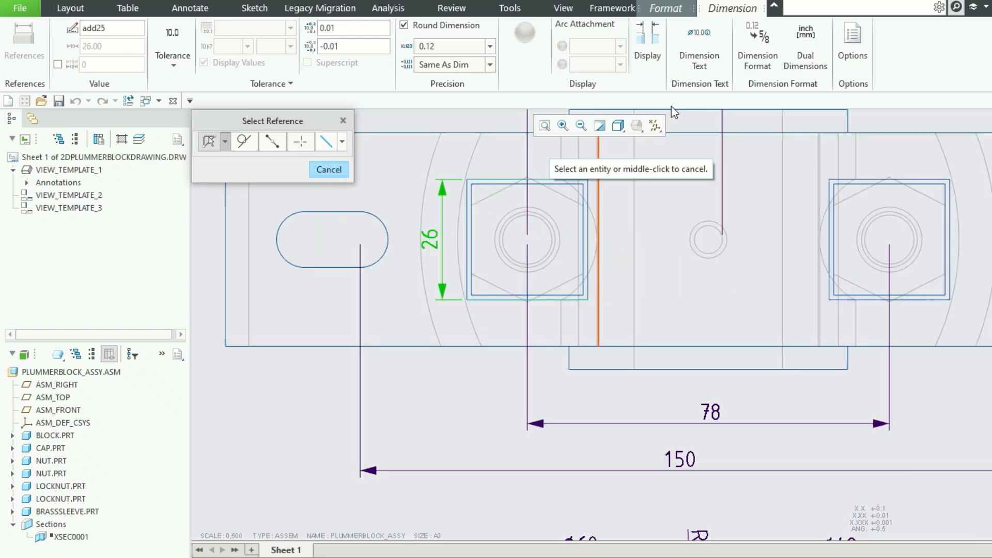
left_click(698, 53)
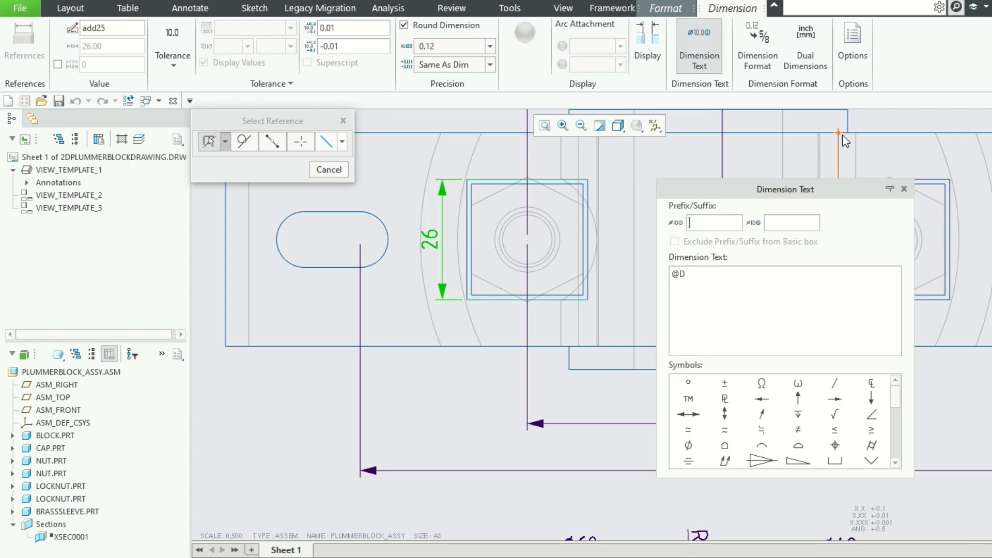
left_click(705, 222)
type("SQ")
left_click(904, 189)
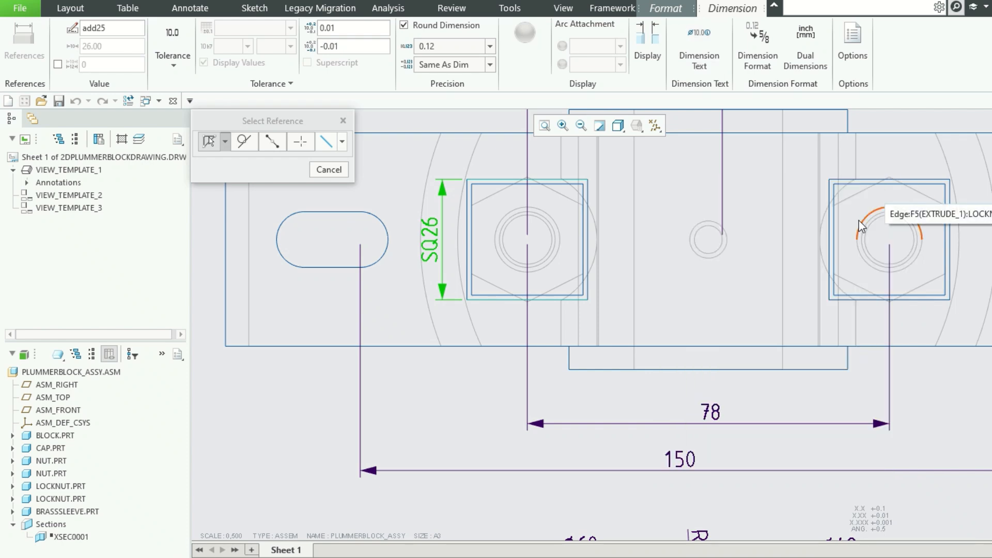
scroll(578, 296, "down", 2)
scroll(579, 295, "up", 5)
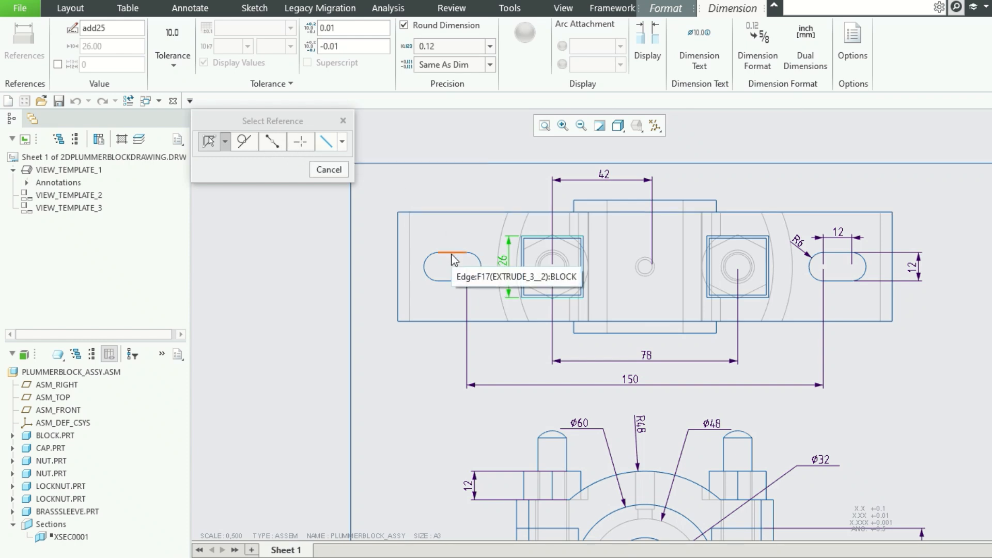
left_click(301, 141)
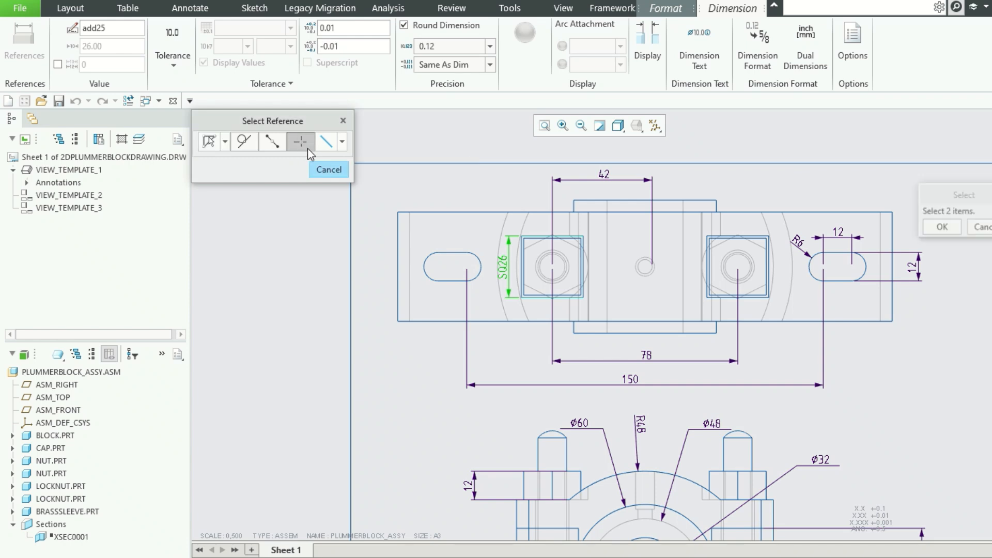
left_click(450, 253)
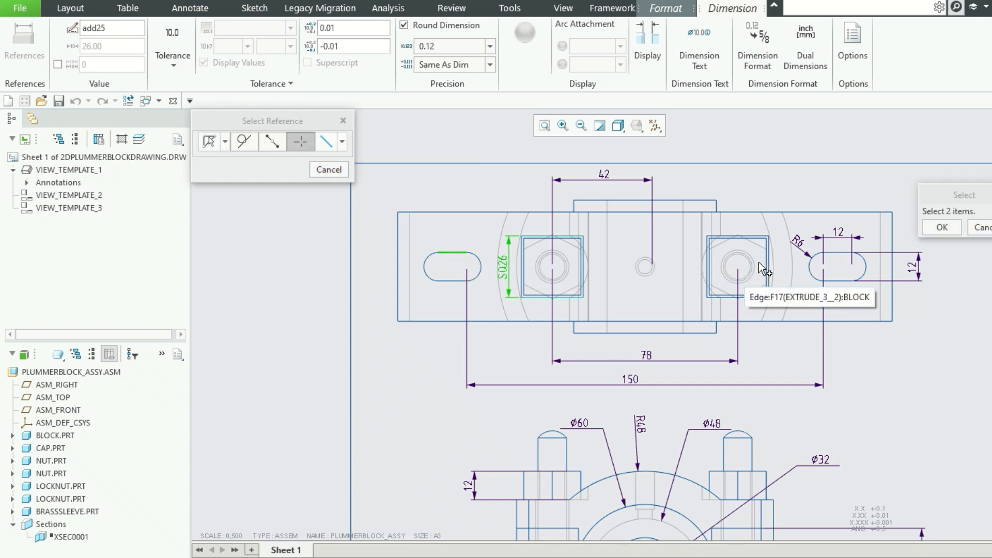
left_click(838, 253, "ctrl")
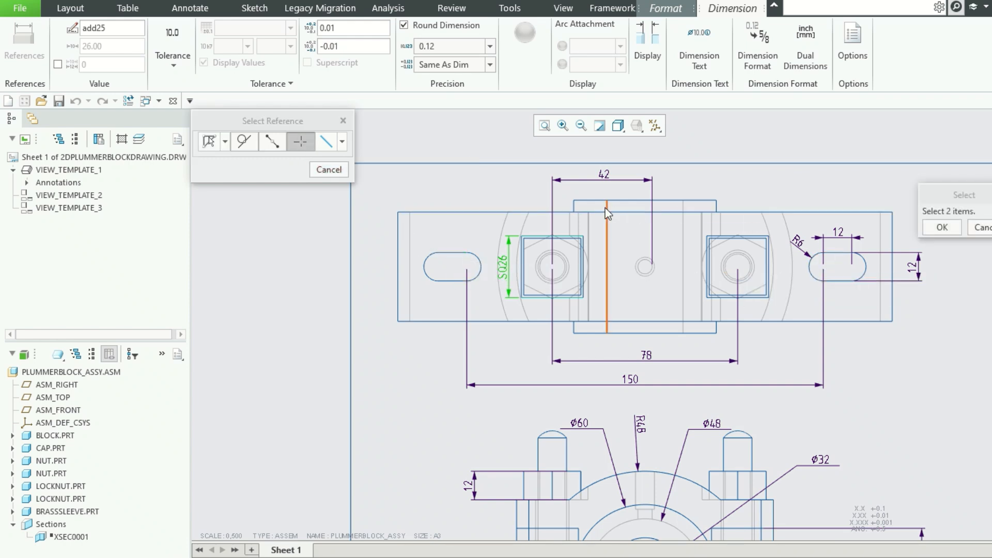
Dimension the protruding sleeve collar's width beneath the top view and add the diameter symbol to its dimension text.
left_click(215, 142)
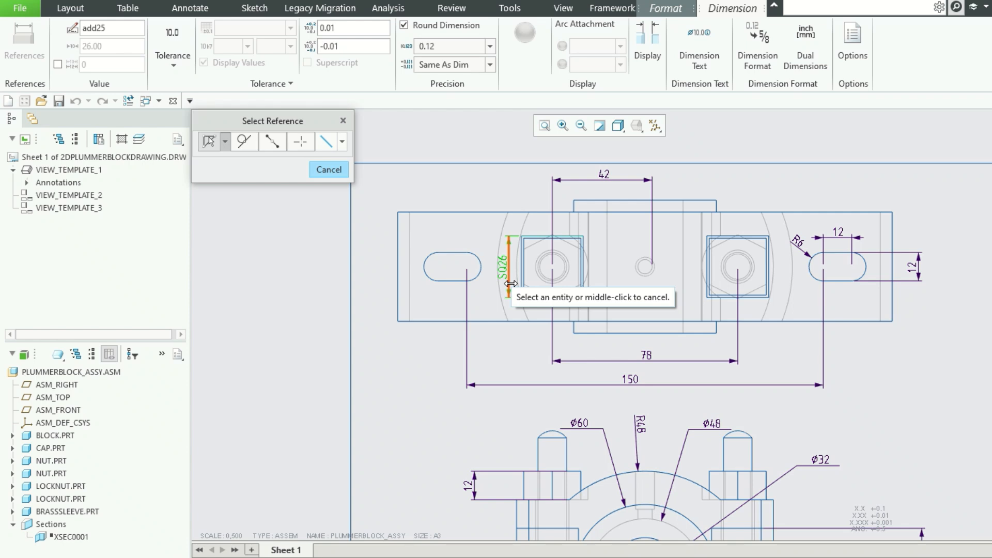
left_click(715, 327, "ctrl")
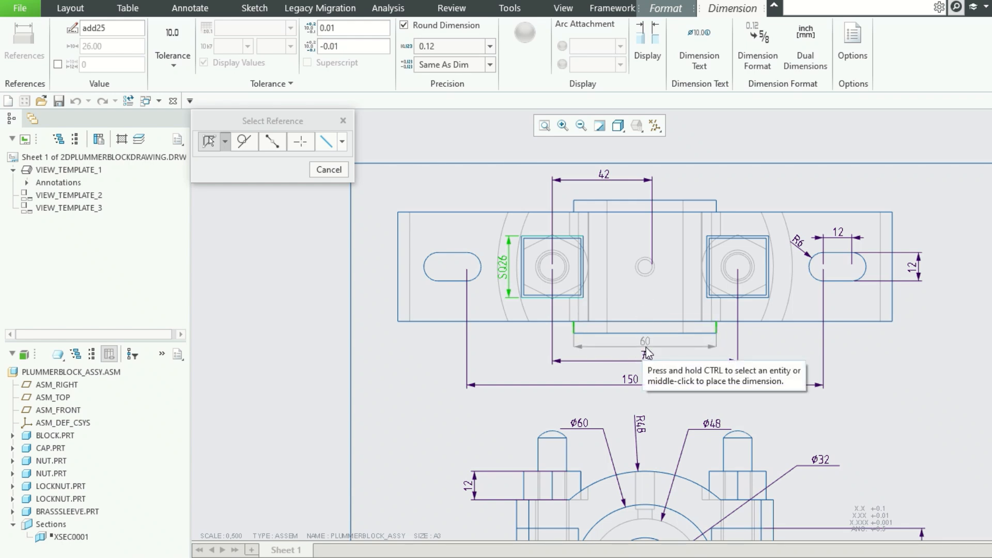
middle_click(646, 347)
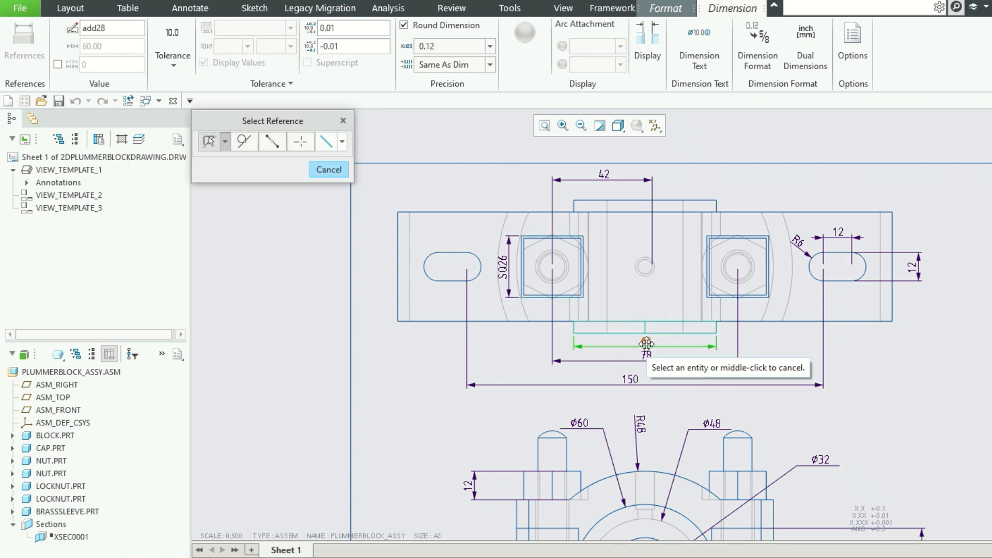
left_click(702, 50)
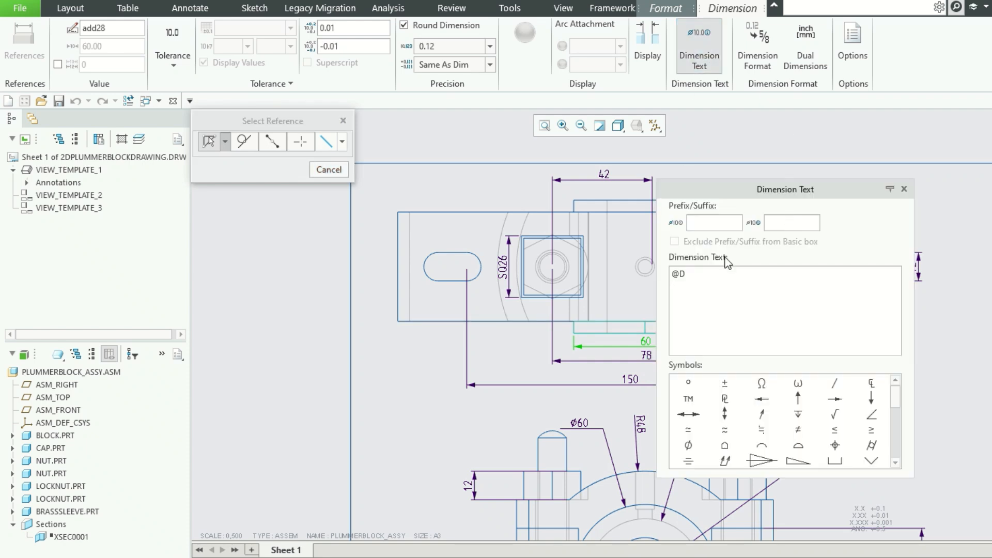
left_click(689, 444)
left_click(902, 191)
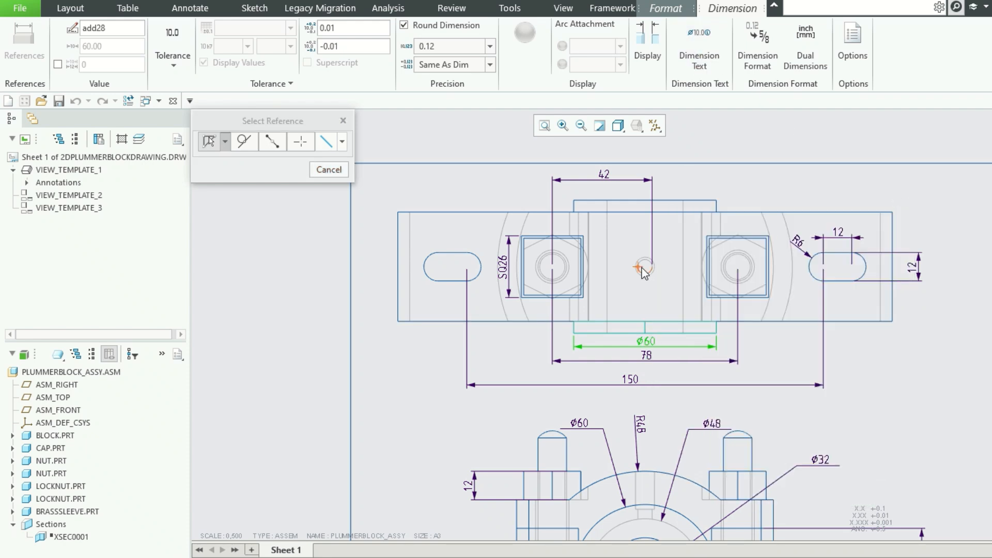
scroll(645, 274, "down", 4)
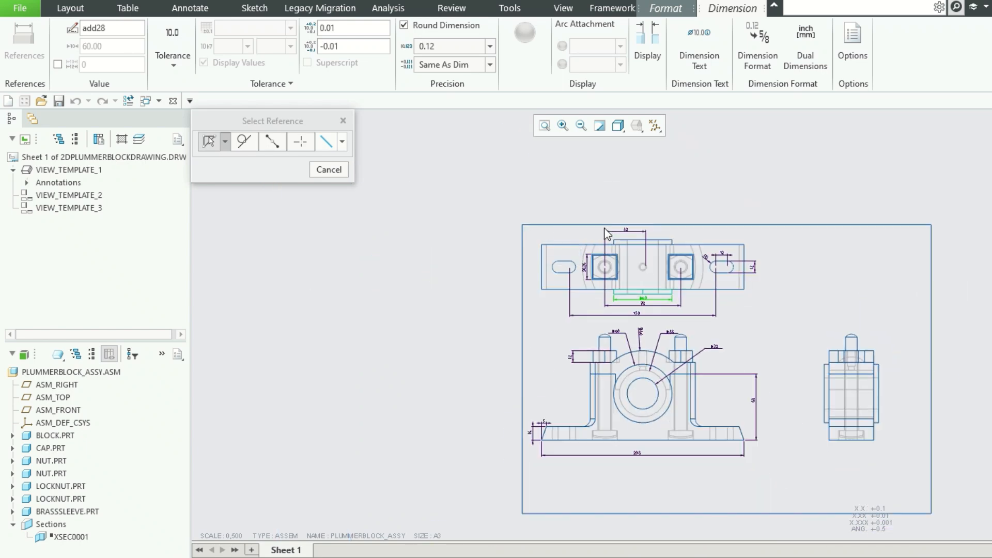
left_click(329, 171)
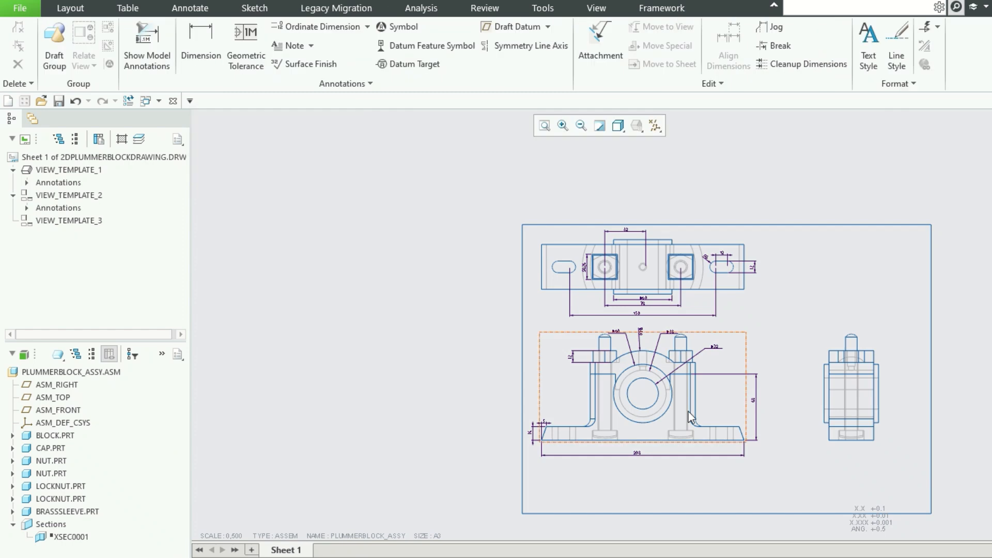
Dimension the height from the block's bottom edge to the base of the bolt's domed tip, placing it to the right of the side view.
scroll(843, 446, "up", 2)
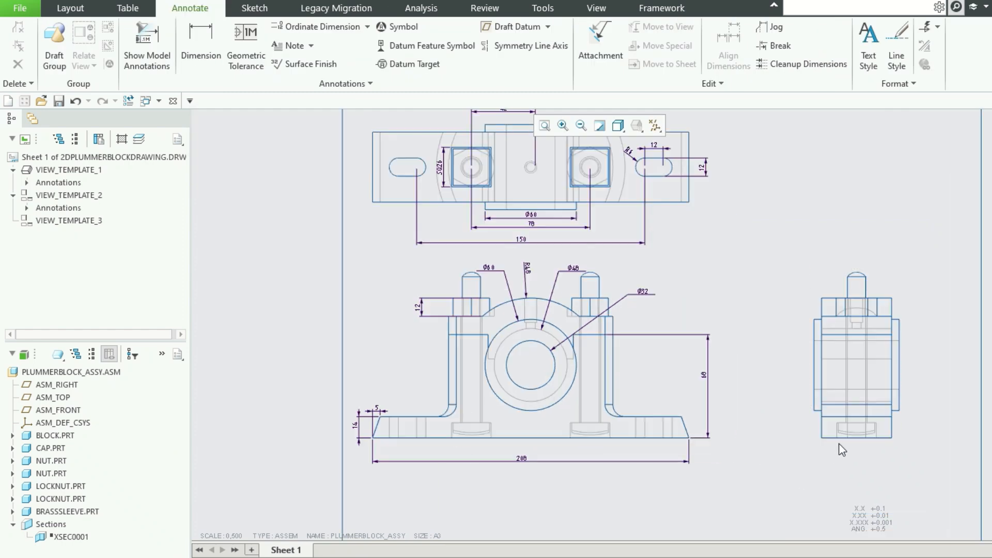
scroll(869, 425, "down", 2)
scroll(964, 394, "up", 3)
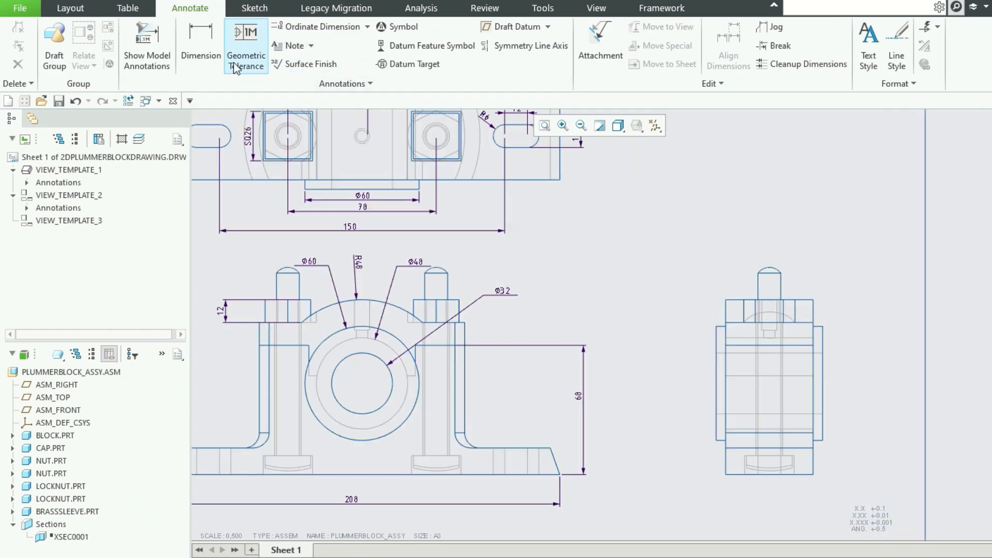
left_click(201, 42)
scroll(802, 427, "up", 2)
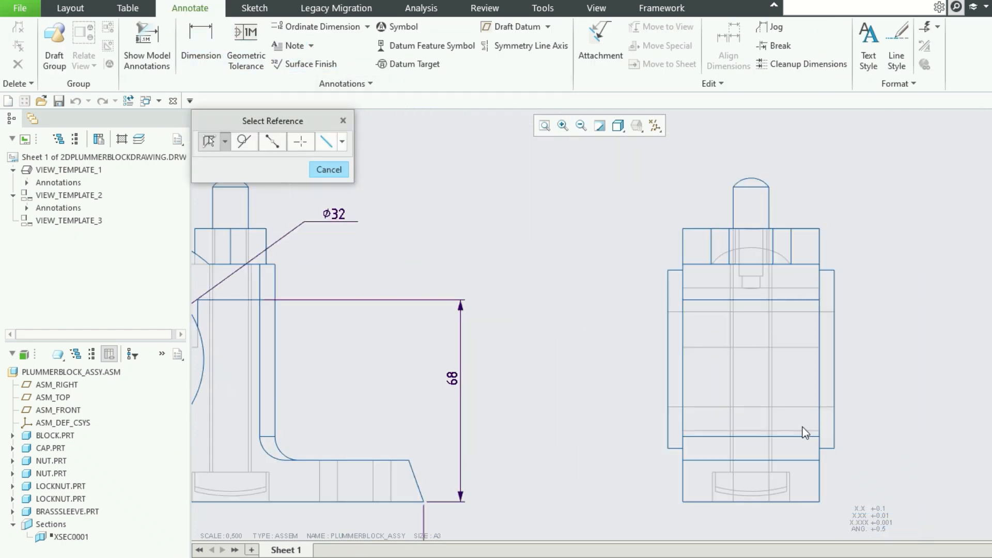
left_click(807, 502)
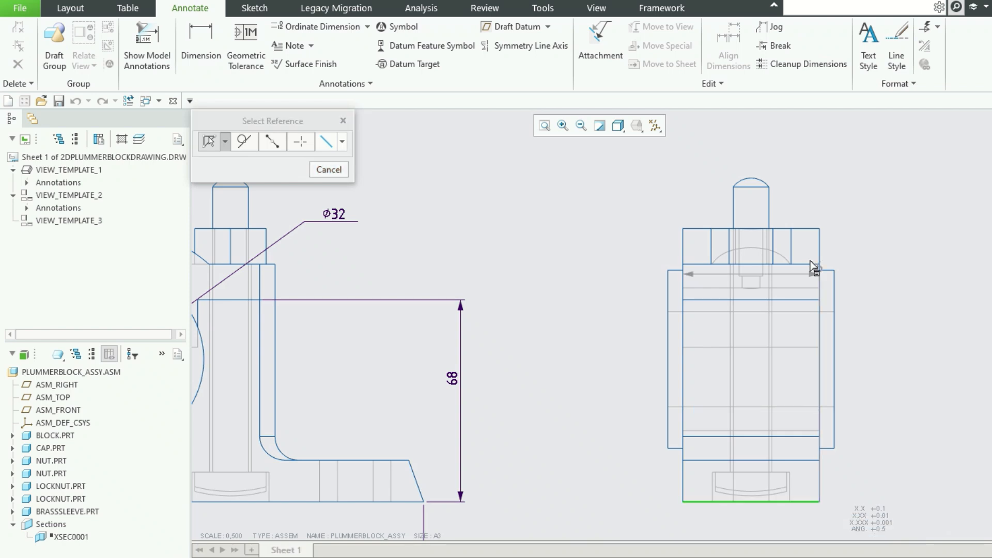
left_click(751, 187, "ctrl")
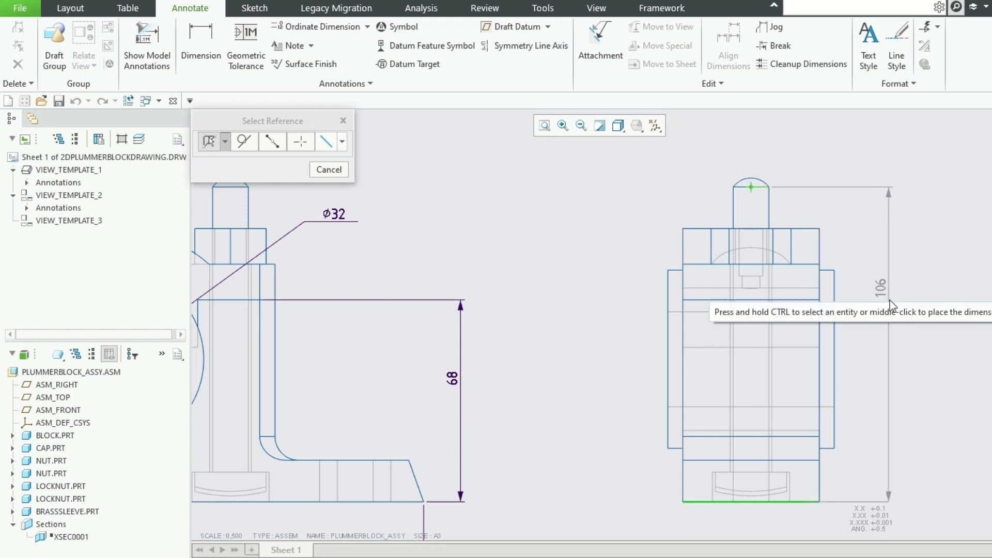
middle_click(890, 358)
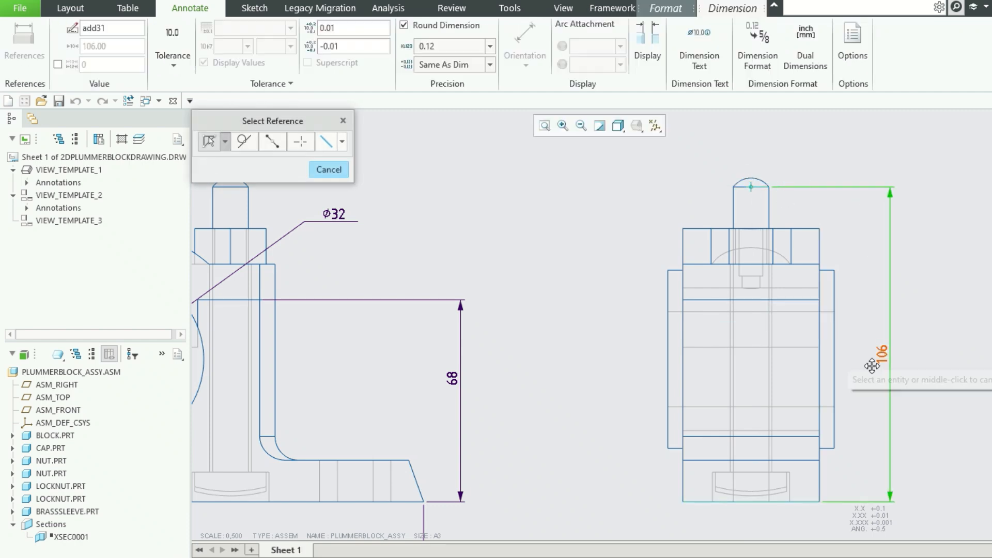
Dimension the brass sleeve's overall width between its two end faces, placing it above the side view.
scroll(851, 364, "up", 2)
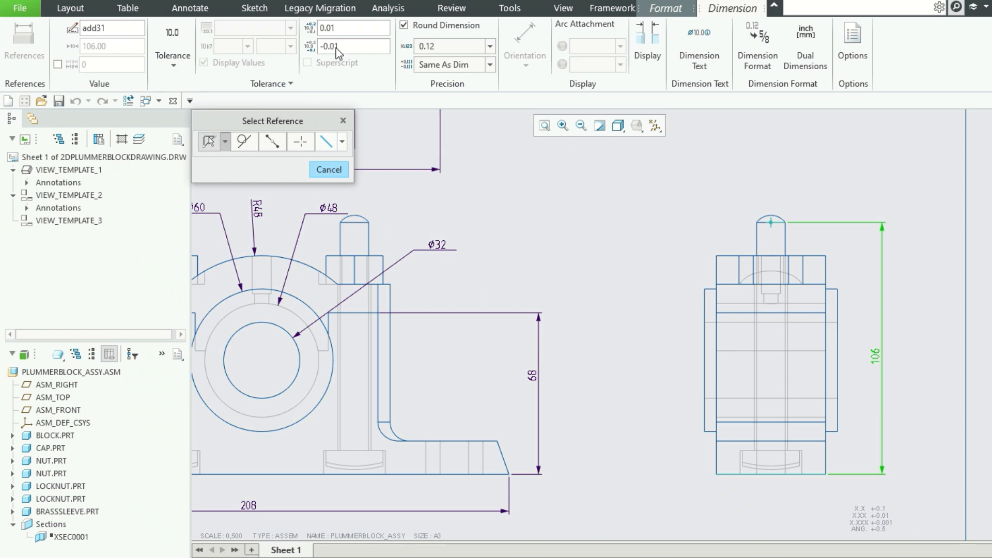
scroll(584, 324, "up", 4)
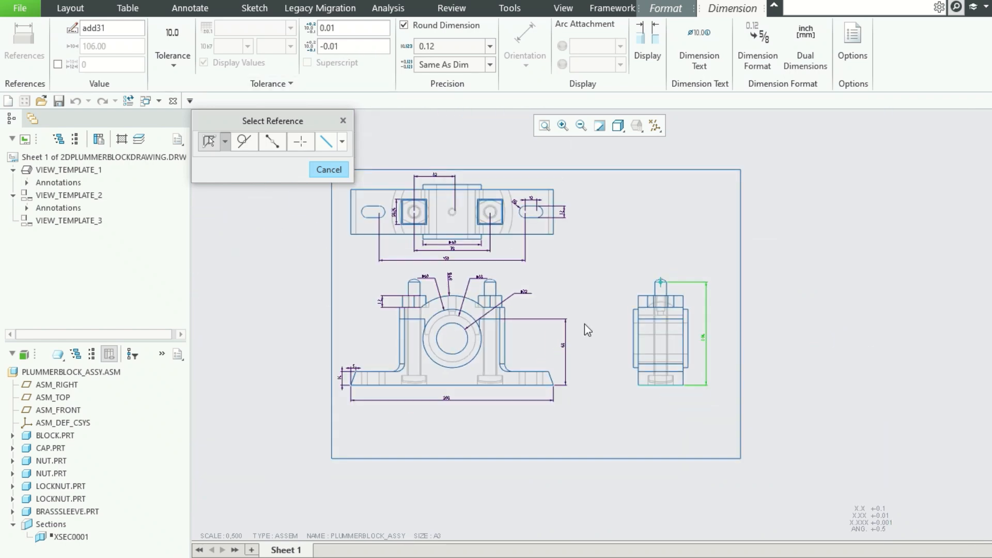
scroll(584, 324, "down", 3)
scroll(584, 324, "up", 2)
scroll(681, 368, "down", 1)
scroll(681, 369, "down", 1)
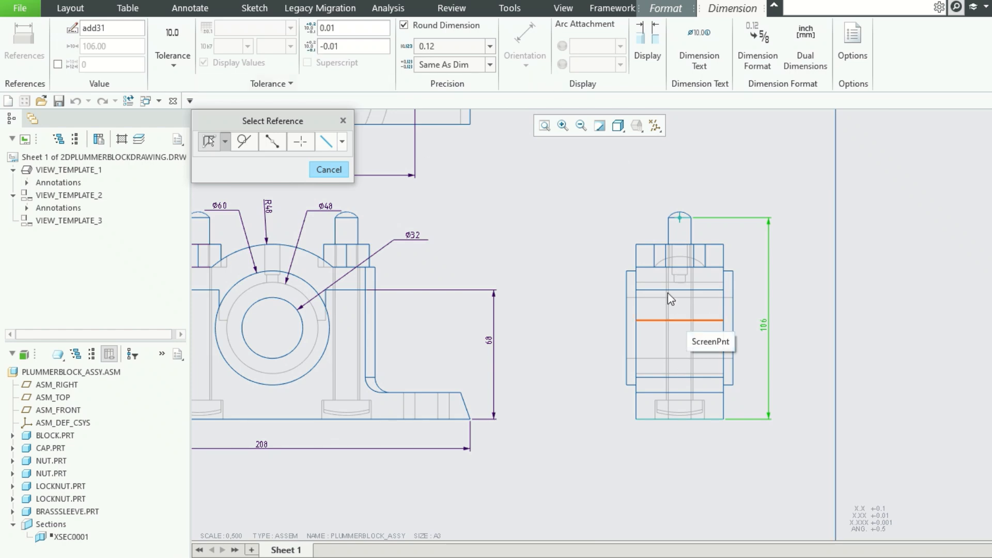
left_click(626, 289)
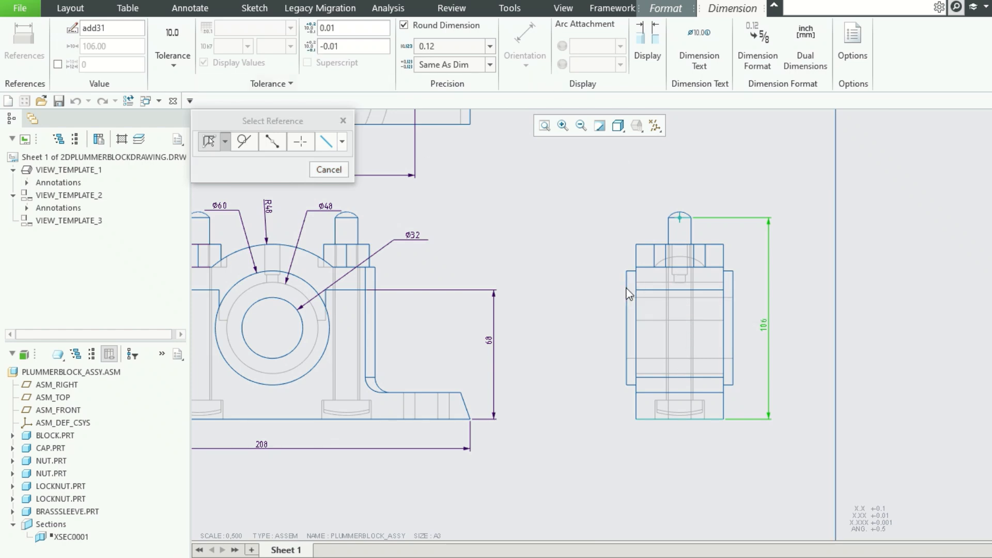
left_click(731, 294)
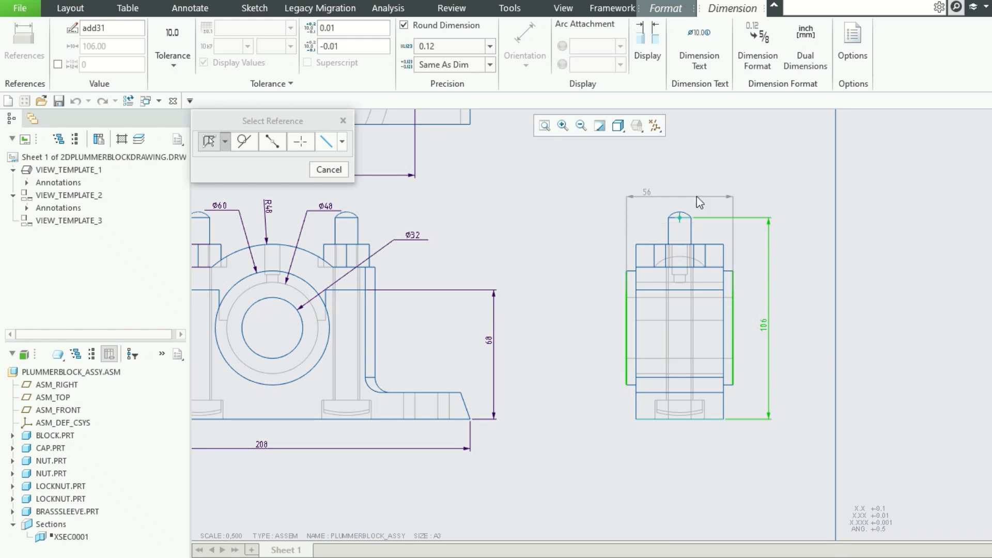
middle_click(677, 194)
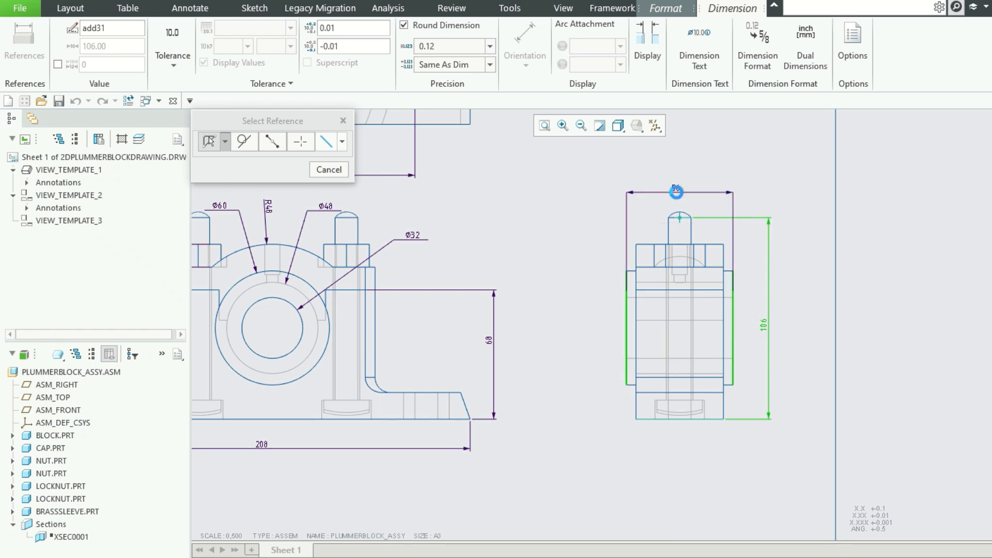
Dimension the height from the base flange's top edge to the nut's underside, placing it to the left of the side view.
scroll(728, 265, "up", 1)
scroll(729, 265, "down", 1)
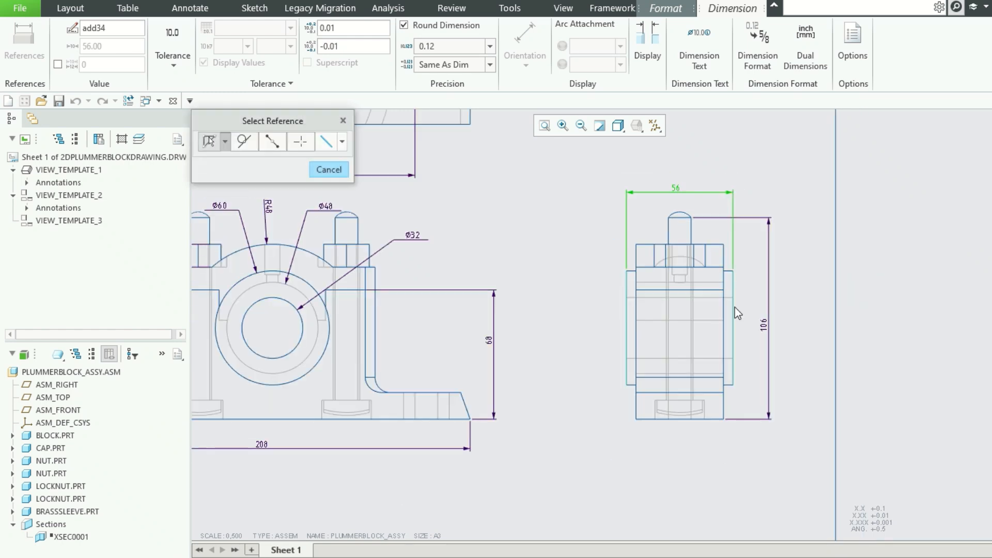
left_click(699, 268)
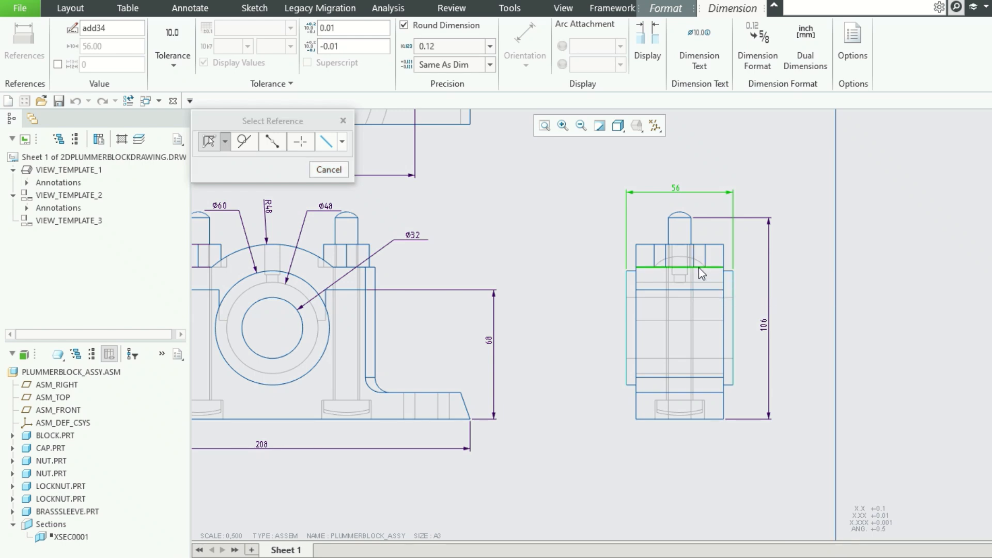
left_click(688, 394, "ctrl")
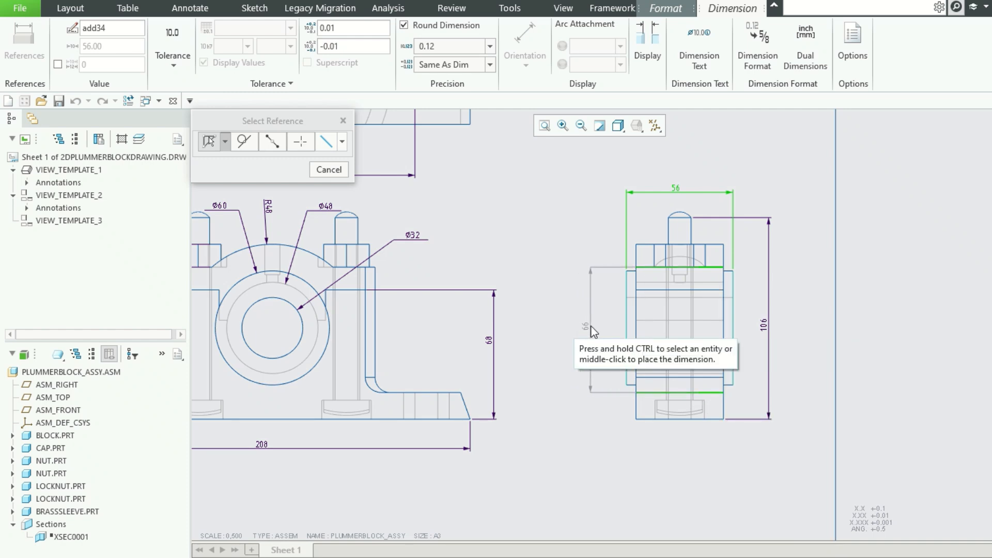
middle_click(592, 330)
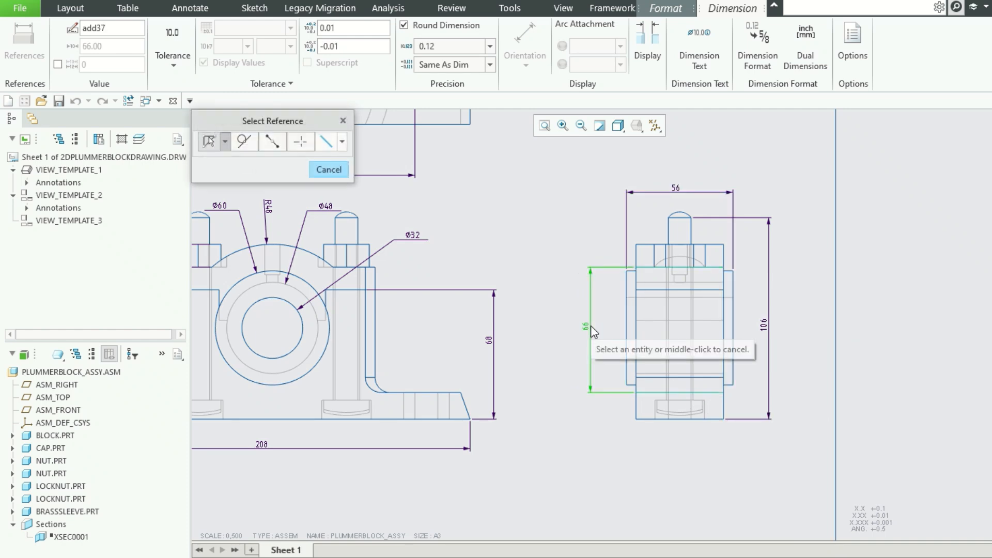
Dimension the distance from the block's upper shoulder edge to the top of its base fillet, placing it inside the nut-underside height dimension.
left_click(674, 290)
left_click(684, 376, "ctrl")
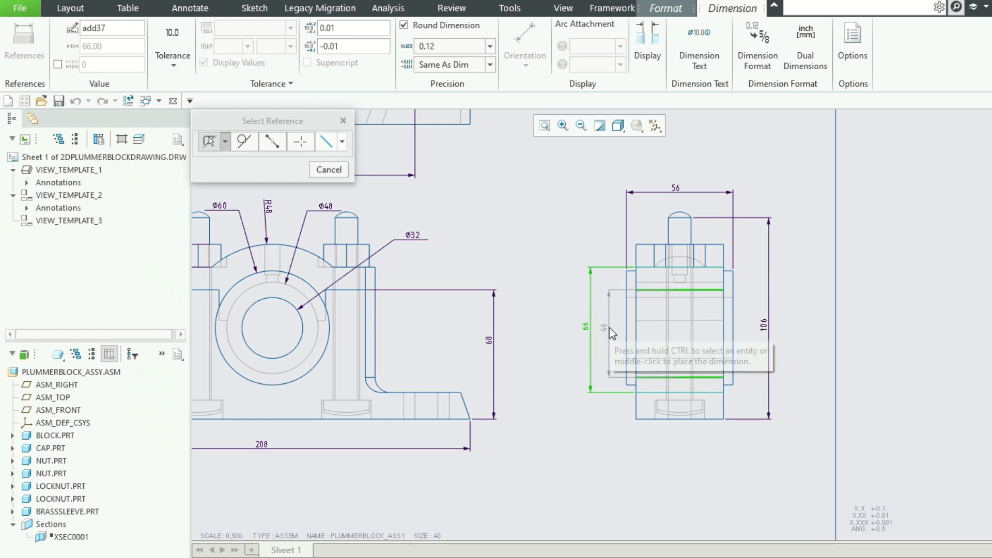
middle_click(612, 333)
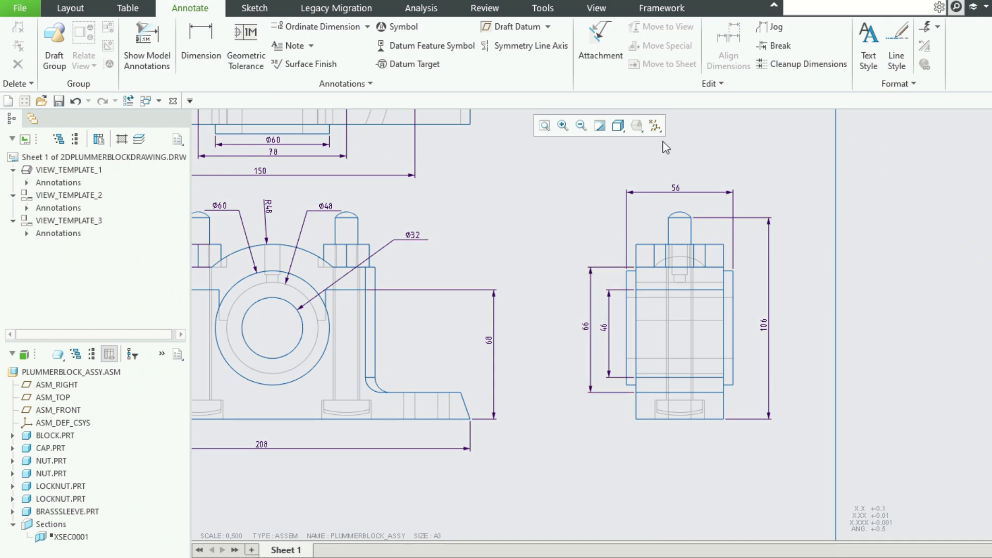
left_click(613, 345)
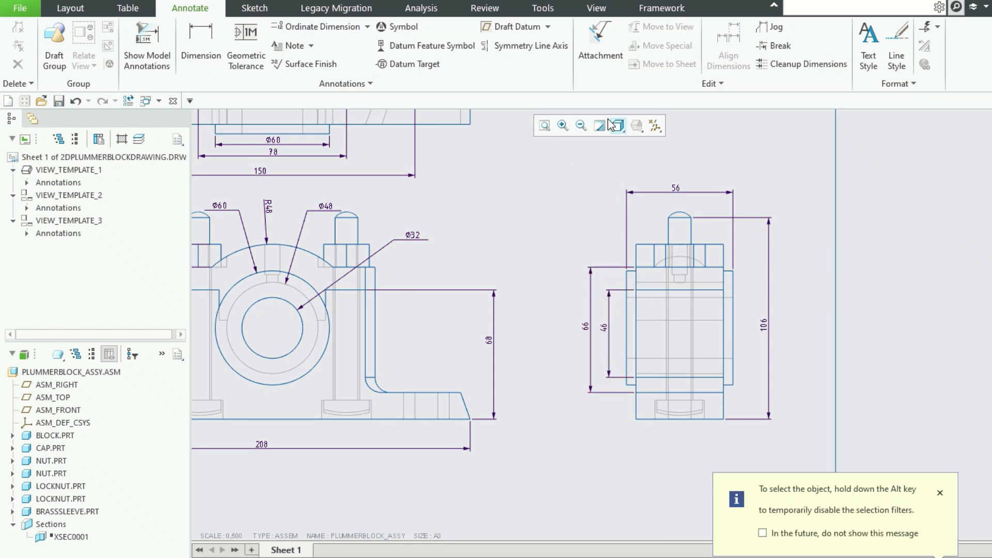
left_click(607, 334)
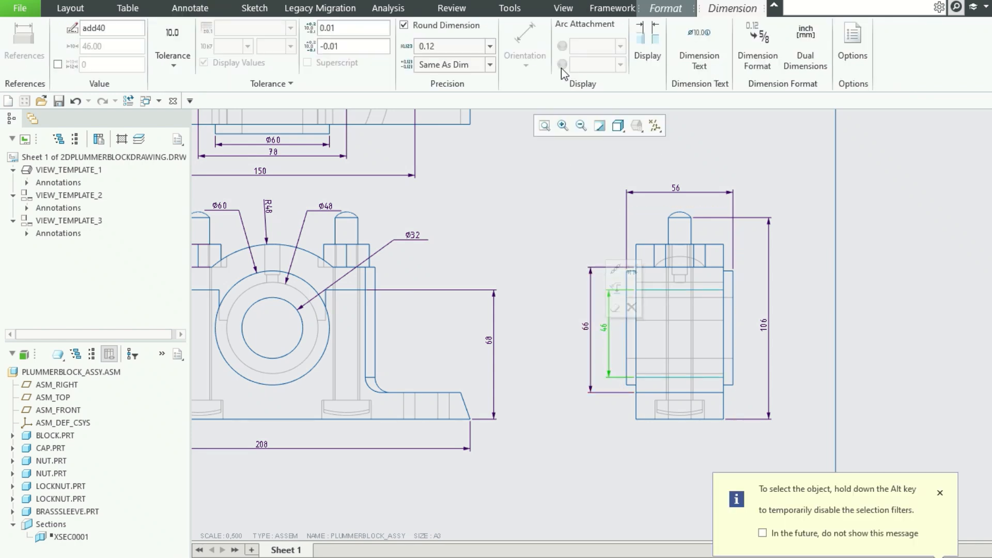
left_click(591, 328)
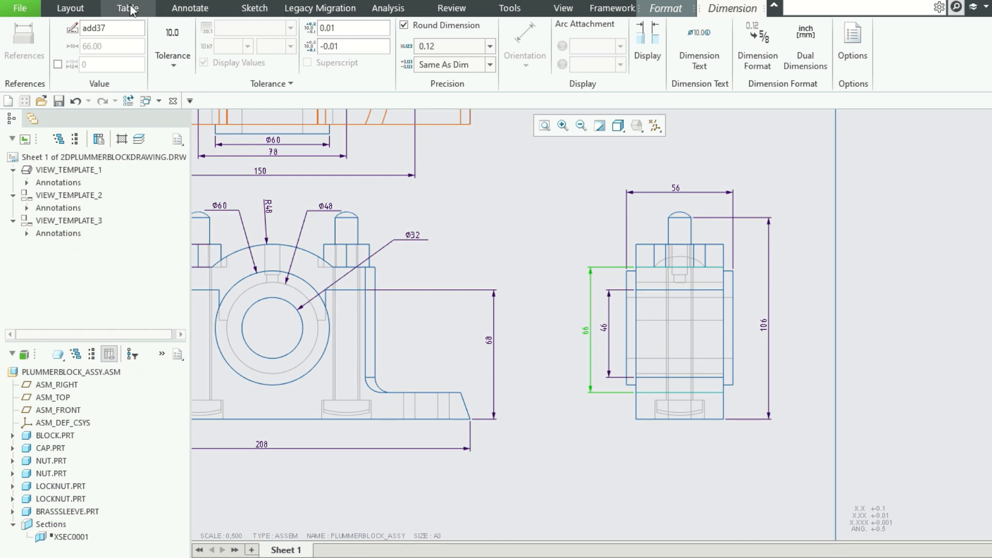
left_click(187, 8)
left_click(201, 44)
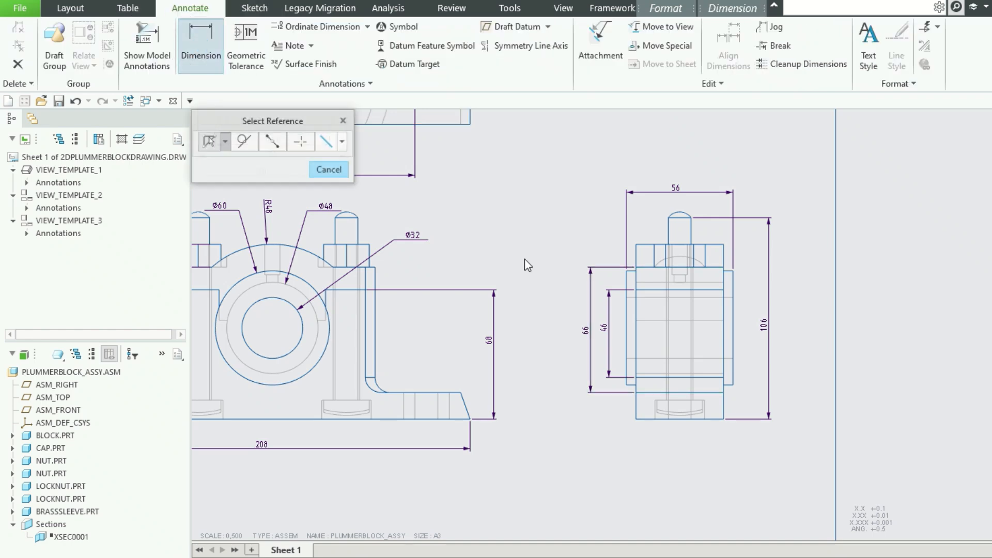
left_click(586, 334)
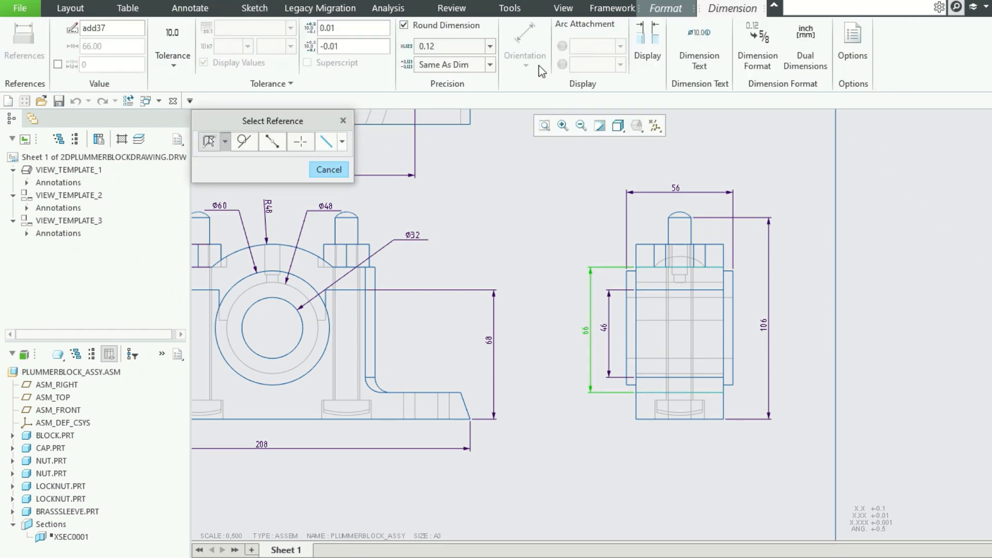
left_click(607, 324)
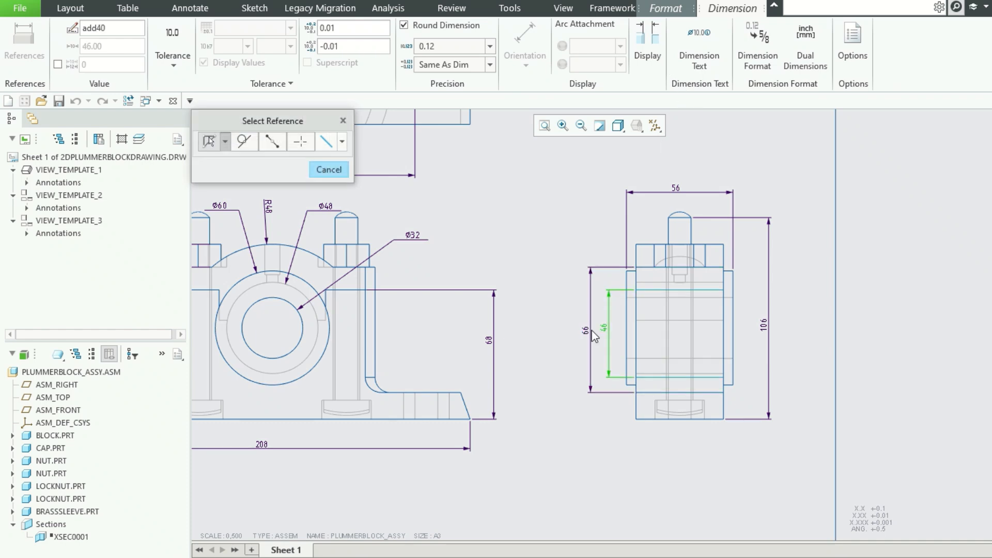
Add a diameter symbol prefix to the 46 and 66 height dimensions left of the side view.
left_click(683, 44)
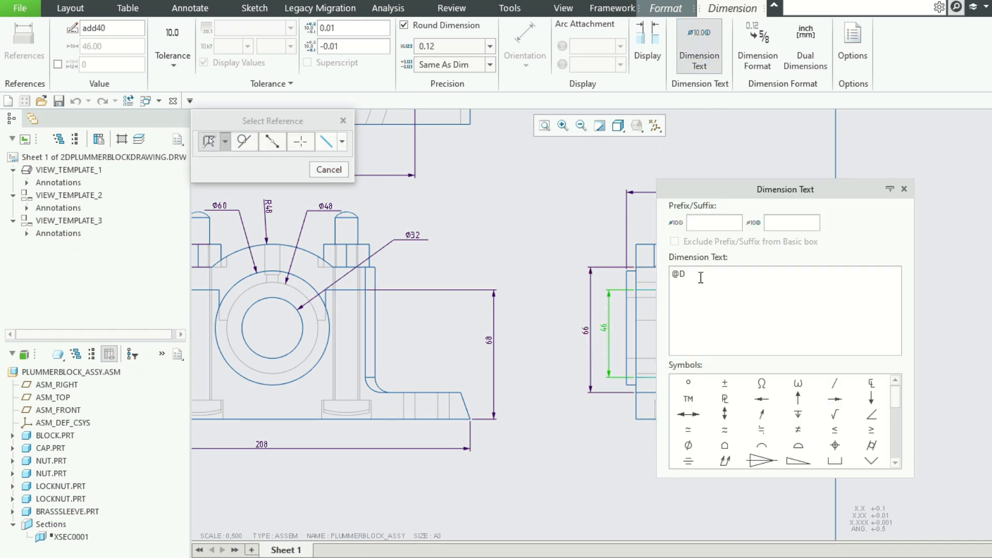
left_click(688, 445)
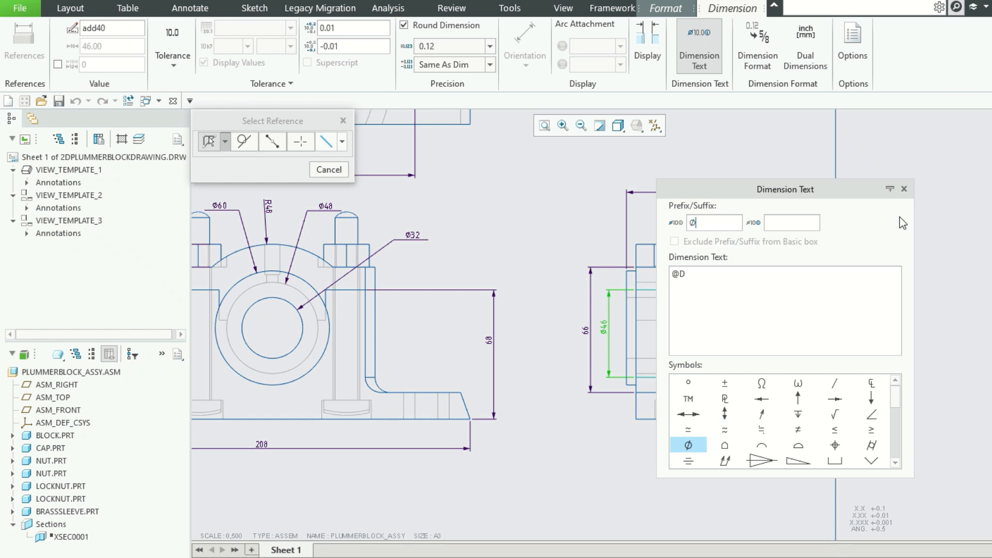
left_click(585, 331)
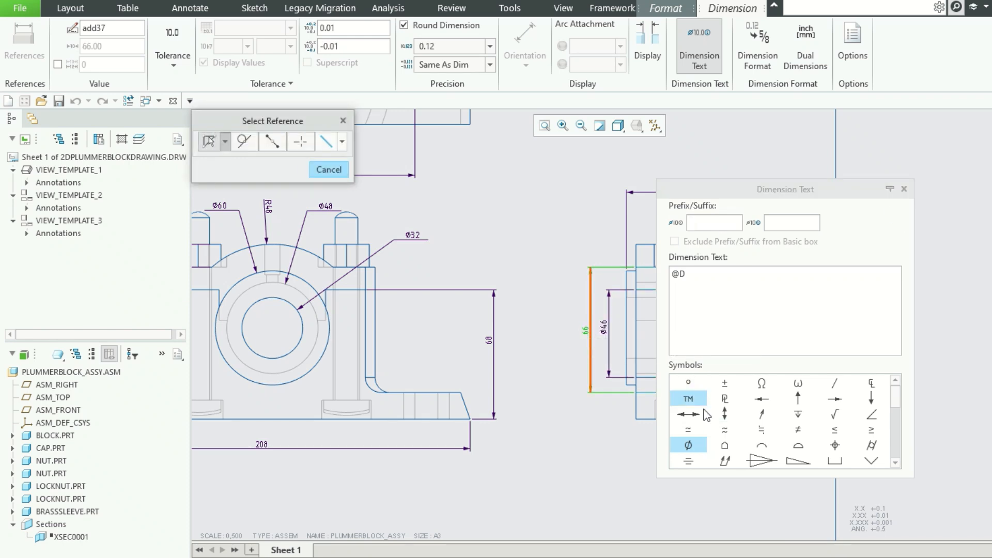
left_click(687, 445)
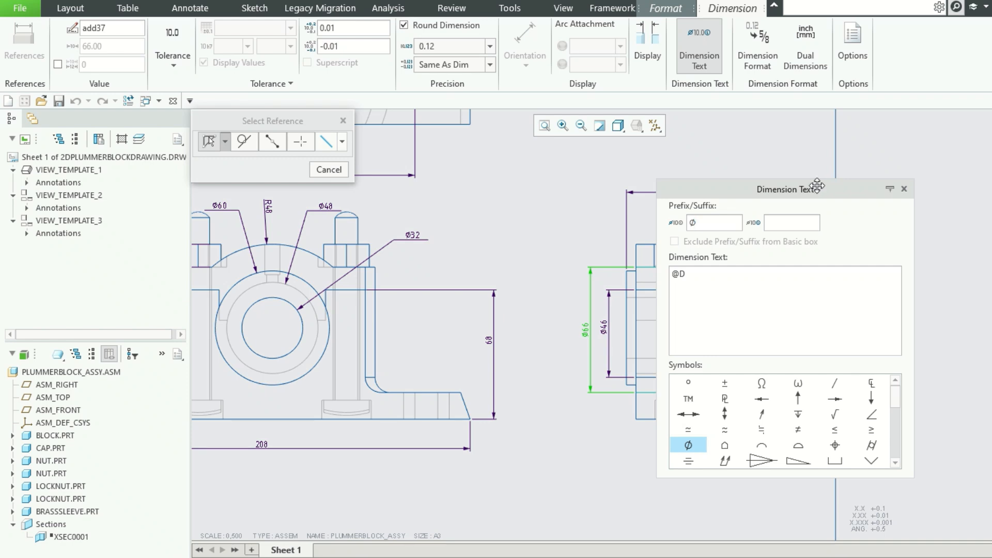
mouse_move(817, 185)
left_mouse_down()
mouse_move(898, 61)
mouse_move(915, 199)
mouse_move(594, 122)
mouse_move(551, 95)
left_mouse_up()
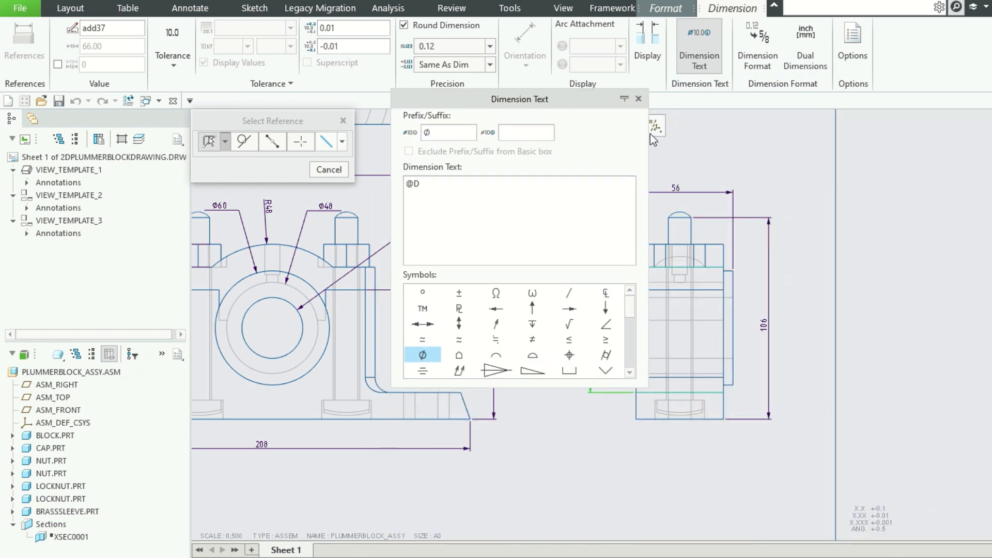
left_click(638, 98)
left_click(904, 243)
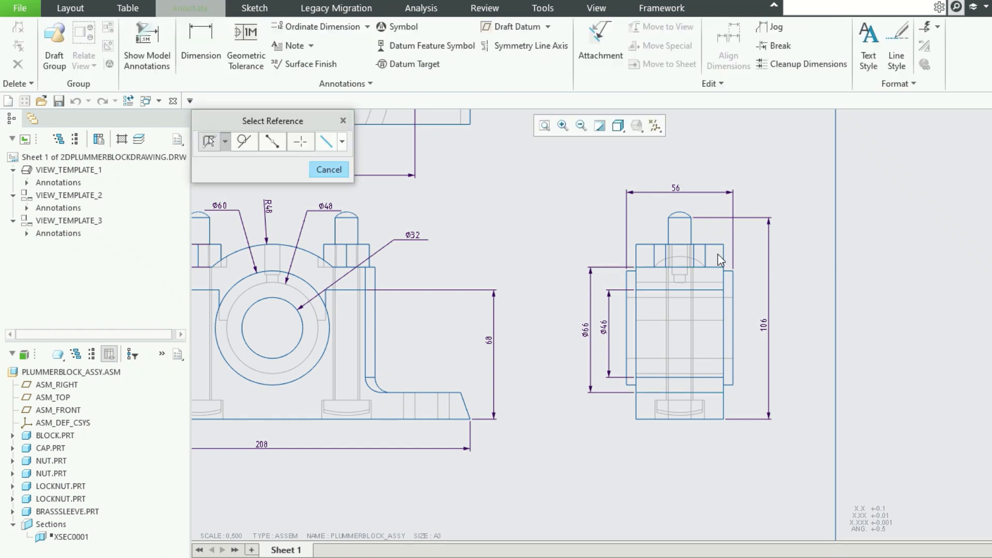
scroll(813, 318, "up", 1)
left_click(338, 173)
Set the text height of all annotations across the three views to 5.
scroll(651, 389, "up", 3)
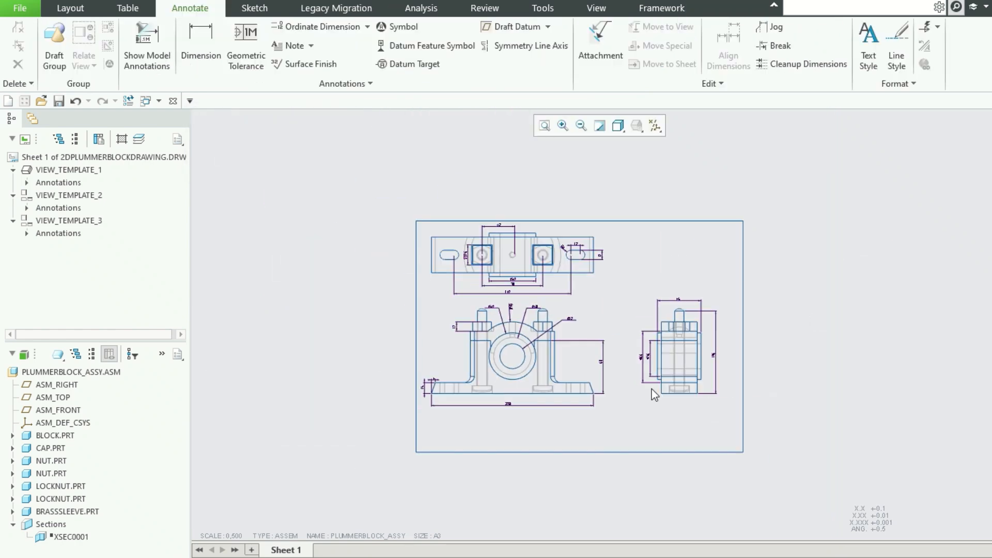
mouse_move(405, 197)
left_mouse_down()
mouse_move(739, 444)
mouse_move(731, 416)
left_mouse_up()
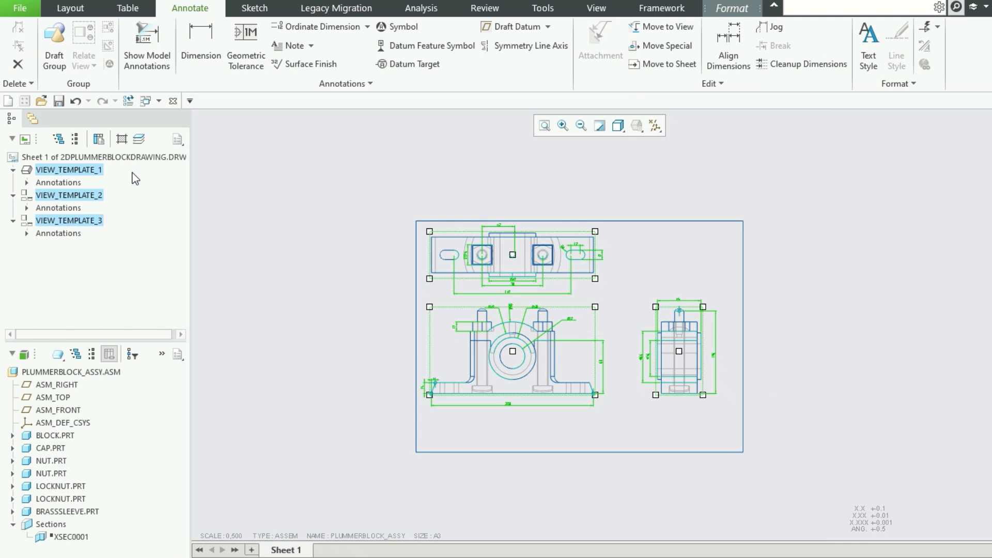
left_click(726, 8)
left_click_drag(81, 64, 6, 66)
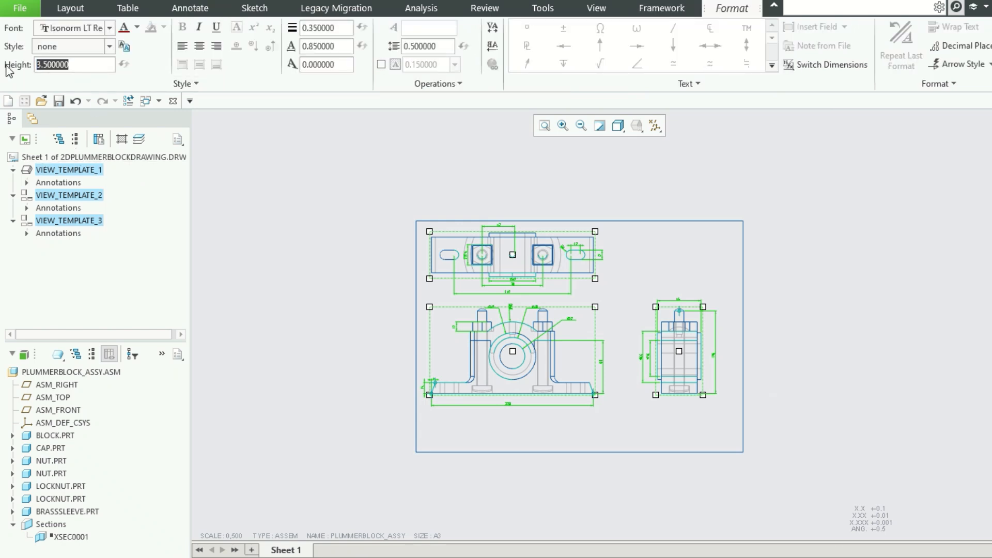
type("5")
key("Return")
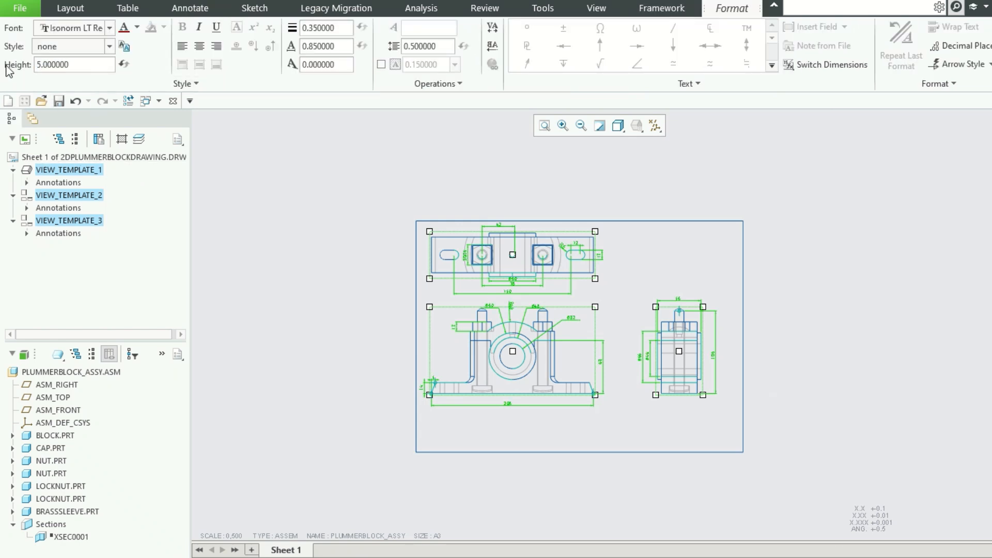
left_click(337, 248)
scroll(726, 368, "down", 2)
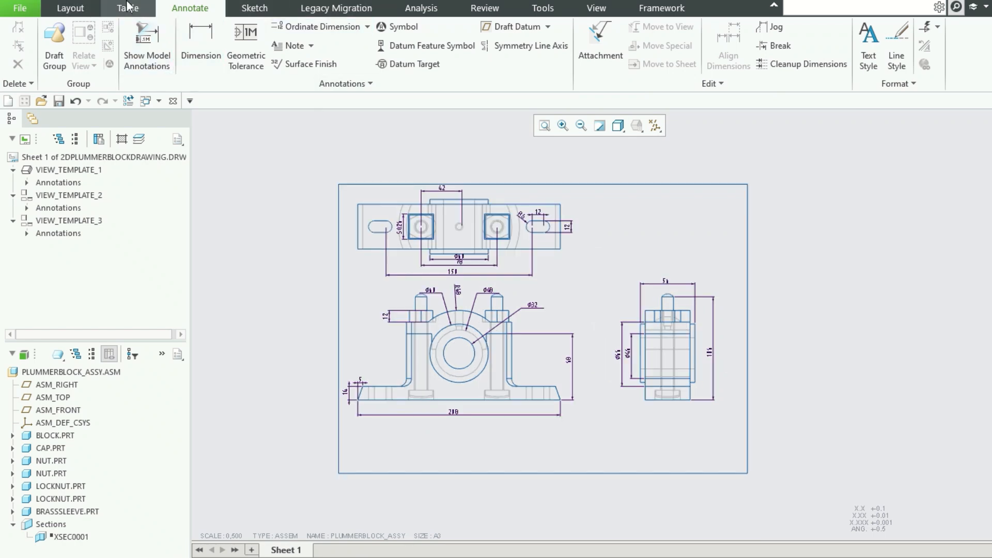
Place a new general view with No Combined State in the empty area above the side view.
left_click(75, 7)
left_click(258, 47)
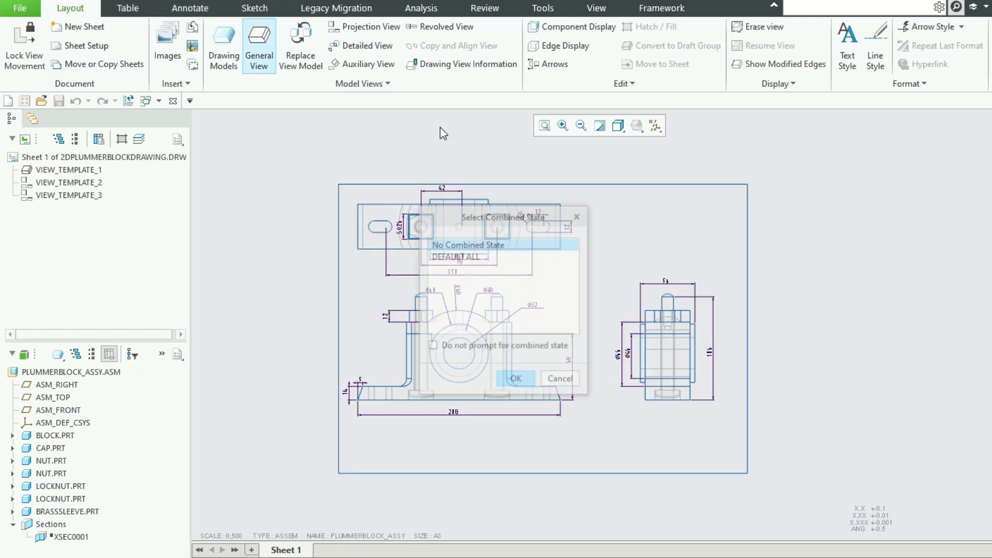
left_click(517, 381)
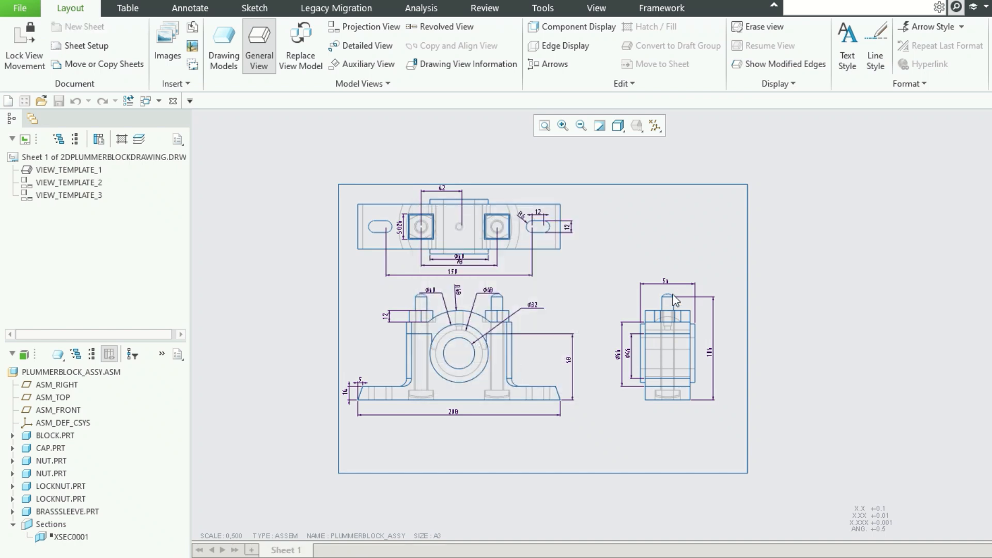
left_click(656, 238)
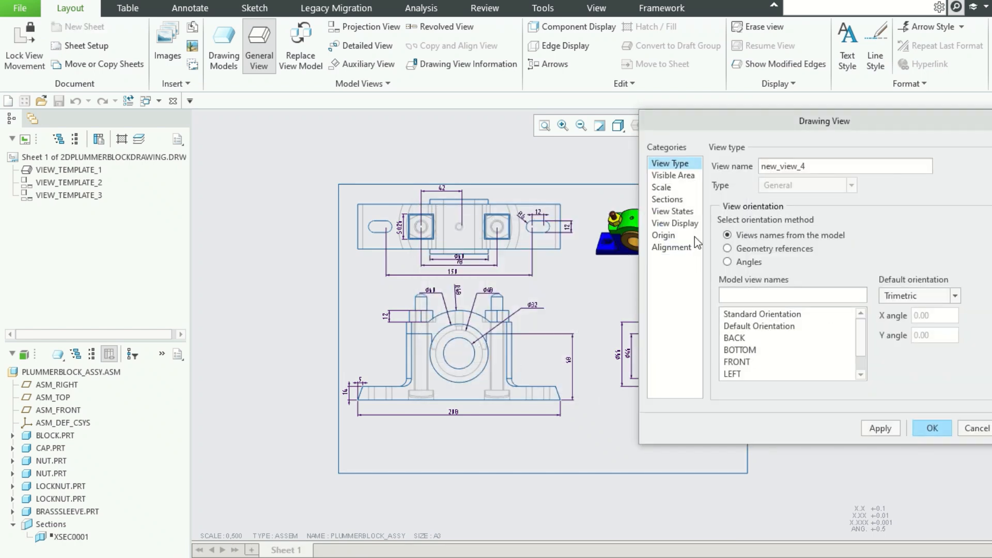
Set the new view's default orientation to Isometric and apply it.
left_click(662, 187)
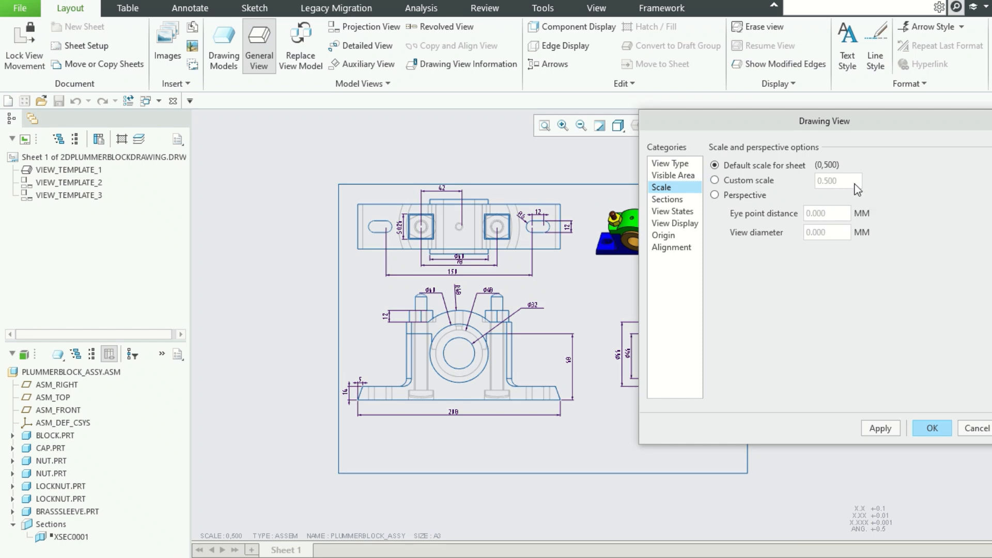
left_click(671, 199)
left_click(674, 211)
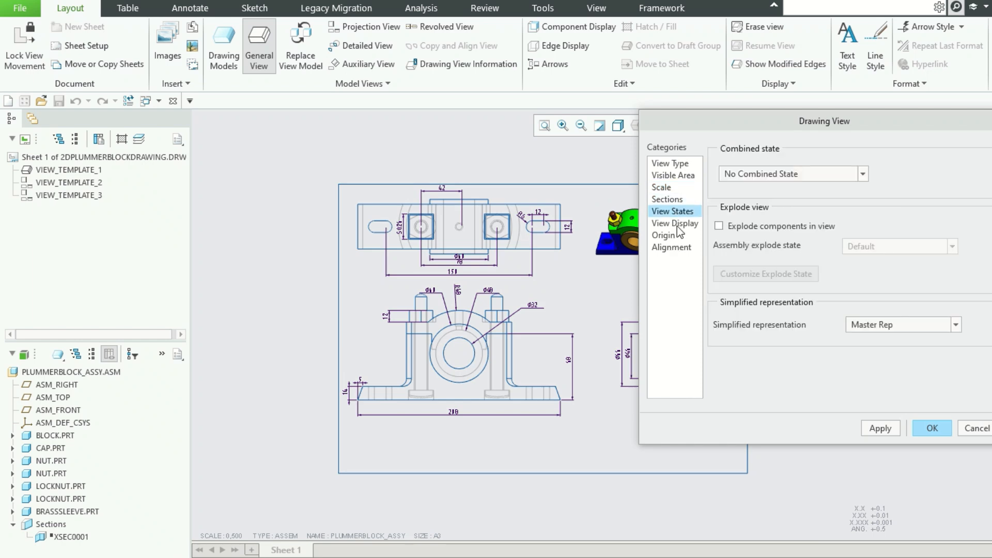
left_click(675, 223)
left_click(674, 249)
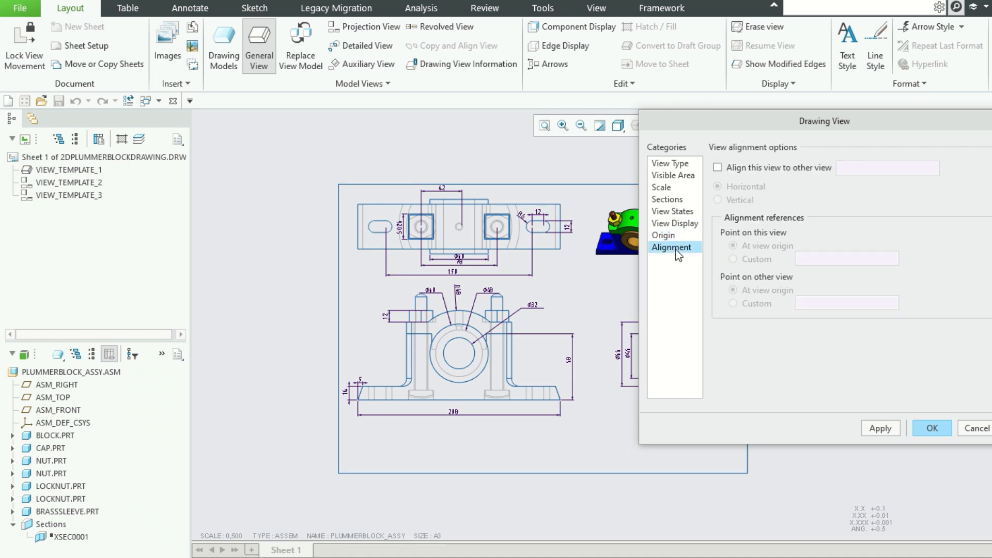
left_click(676, 167)
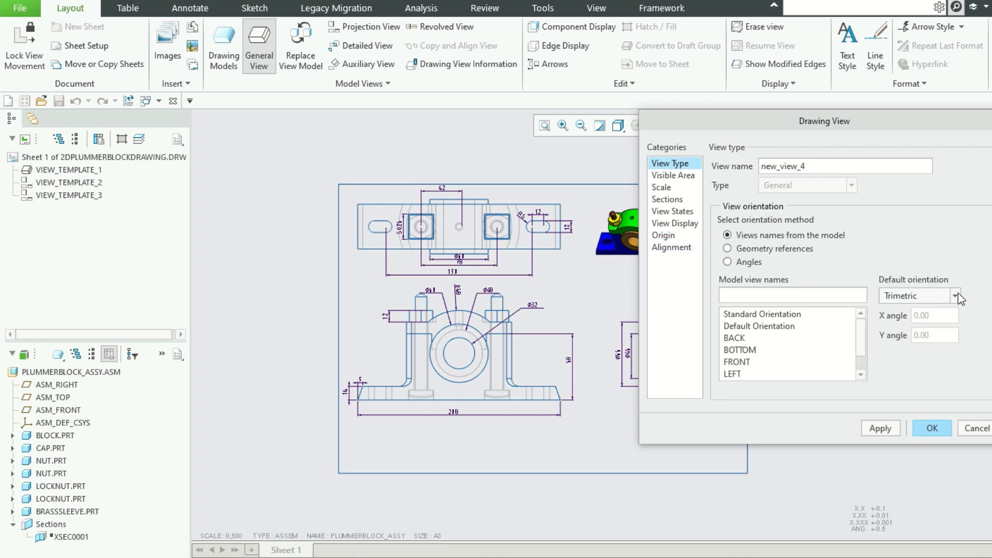
left_click(956, 294)
left_click(925, 311)
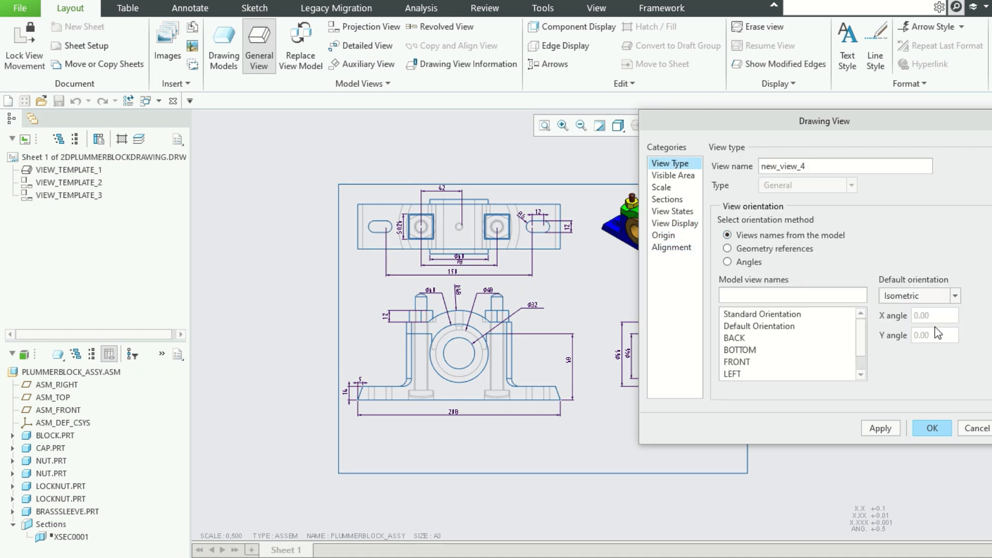
left_click(889, 429)
left_click(937, 429)
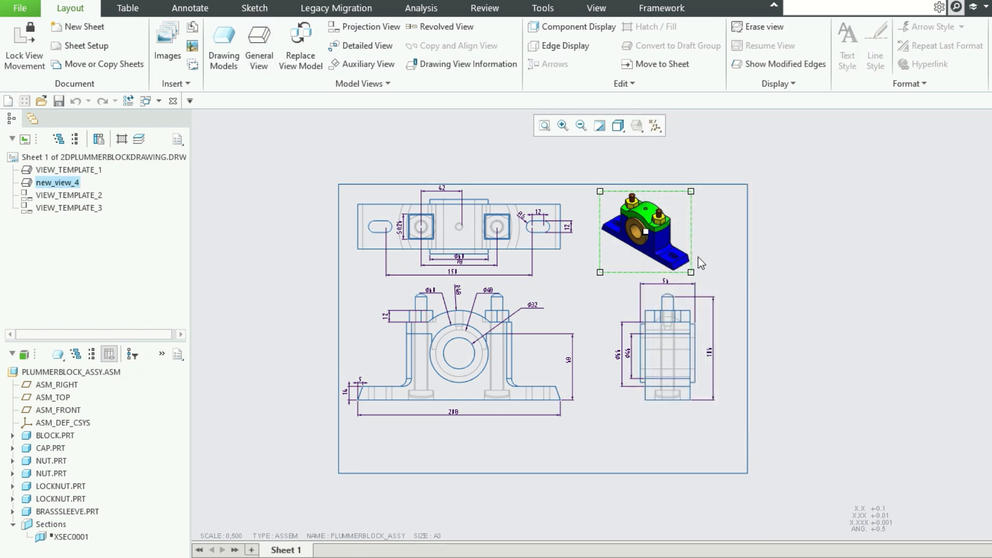
Shift the isometric view towards the sheet's right edge and move the front, side and top views slightly down.
left_click_drag(658, 242, 685, 240)
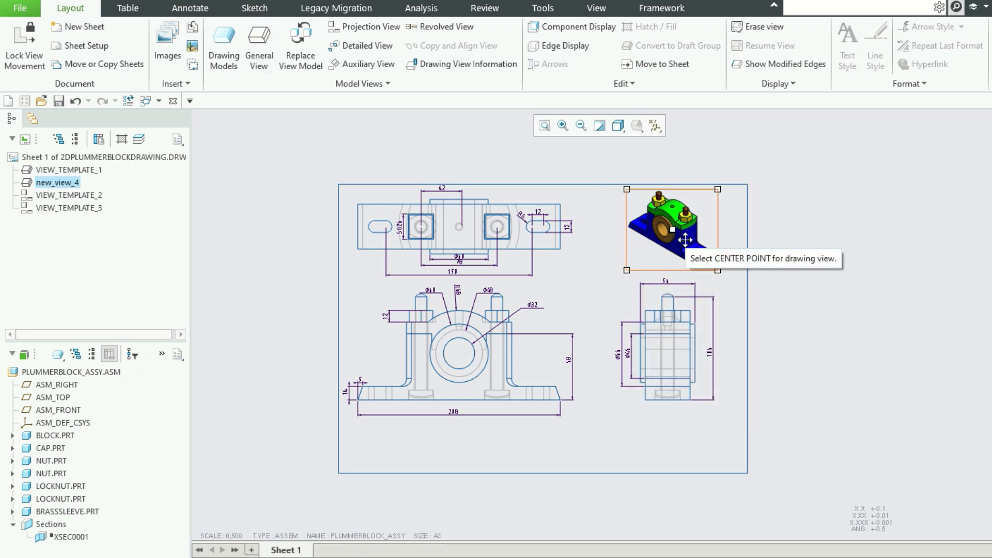
left_click(783, 250)
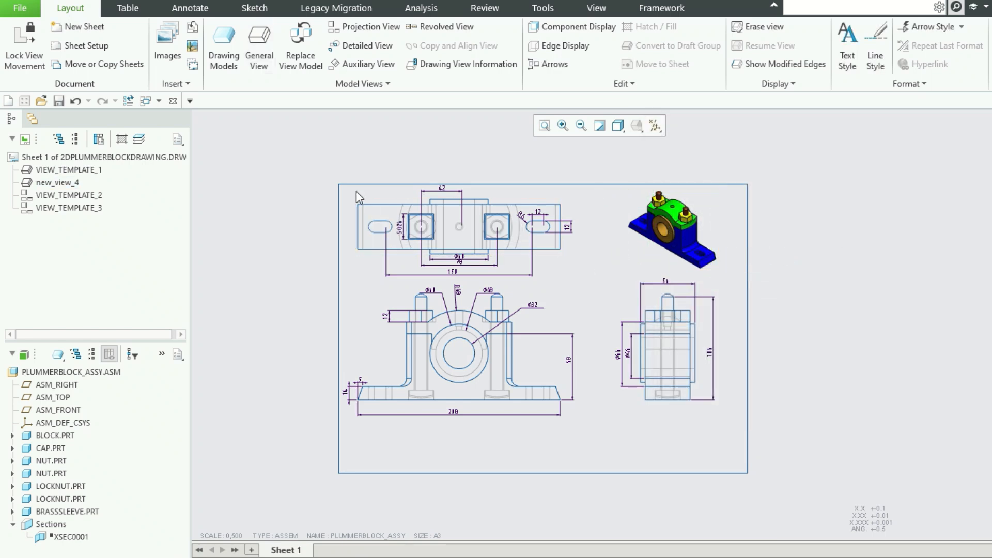
mouse_move(342, 166)
left_mouse_down()
mouse_move(706, 451)
mouse_move(768, 439)
left_mouse_up()
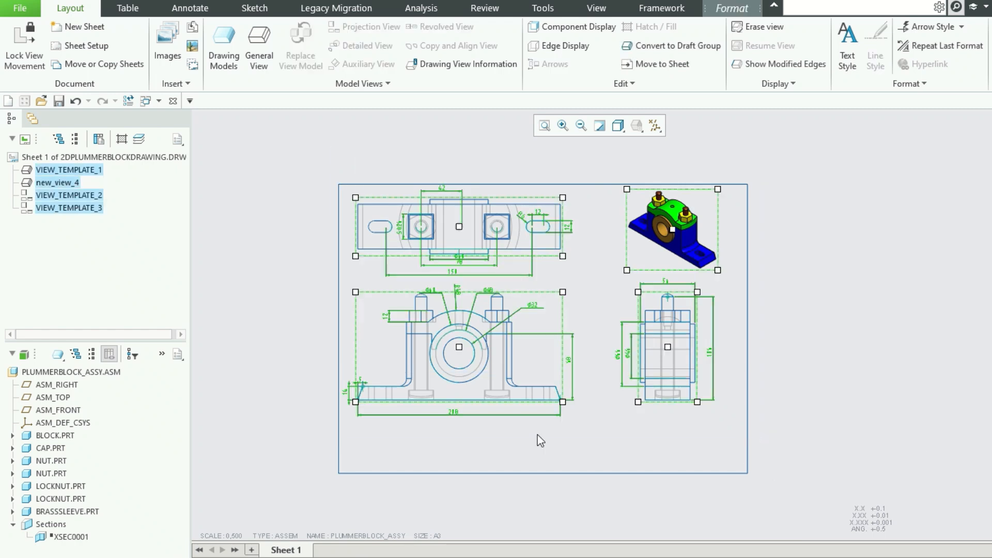
mouse_move(466, 397)
left_mouse_down()
mouse_move(459, 342)
mouse_move(459, 353)
left_mouse_up()
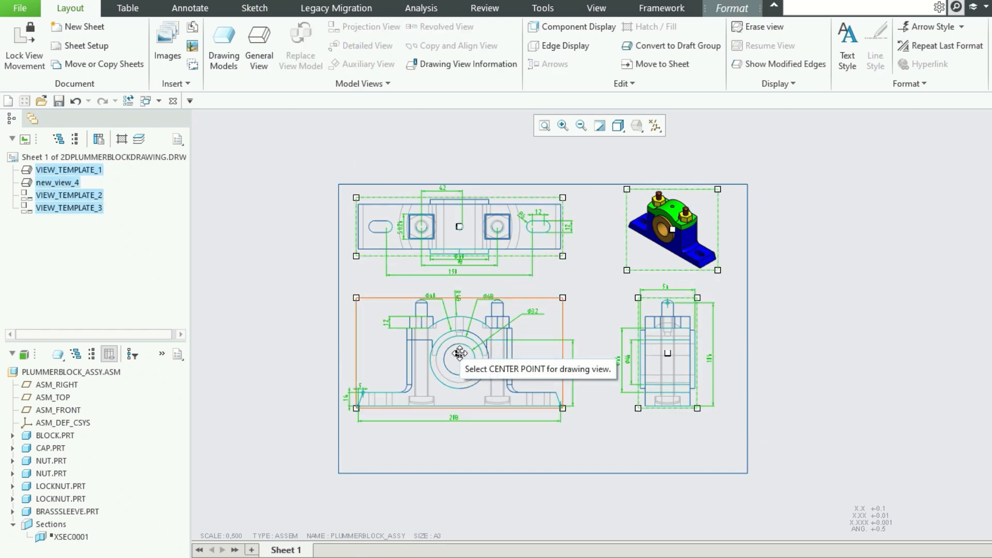
left_click(887, 277)
left_click(483, 226)
left_click_drag(471, 226, 471, 231)
left_click(847, 274)
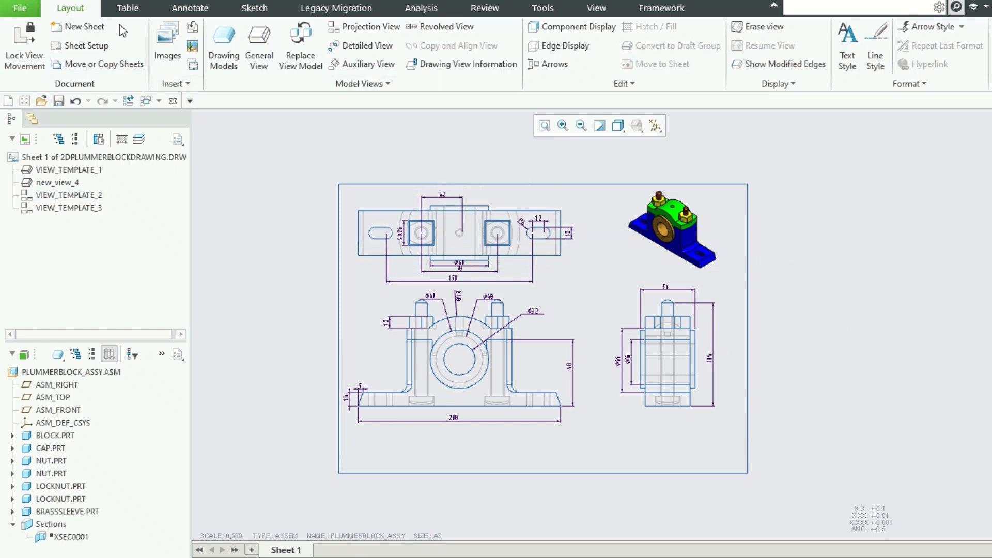
Insert the "bom description down" quick table below the side view, near the sheet's lower-right corner.
left_click(128, 11)
left_click(19, 67)
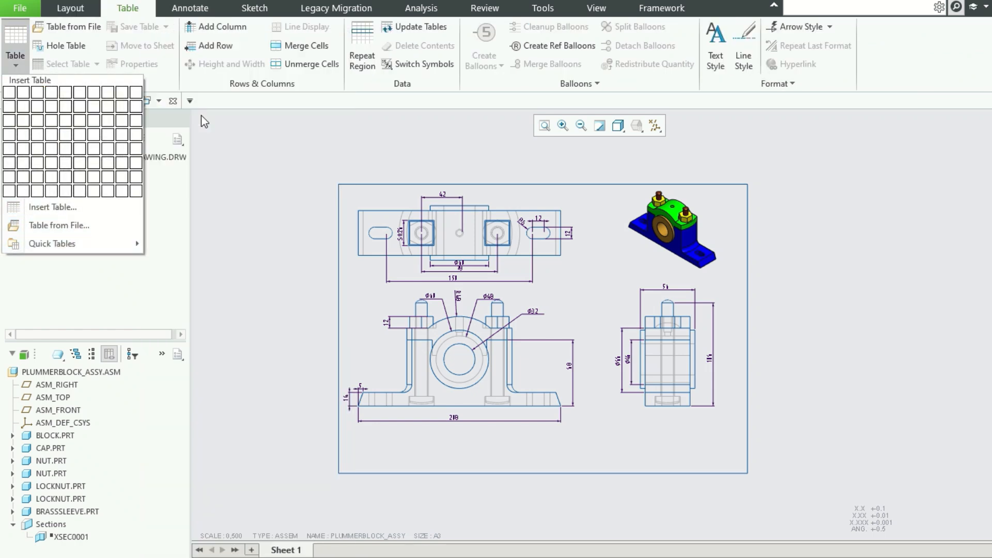
mouse_move(116, 243)
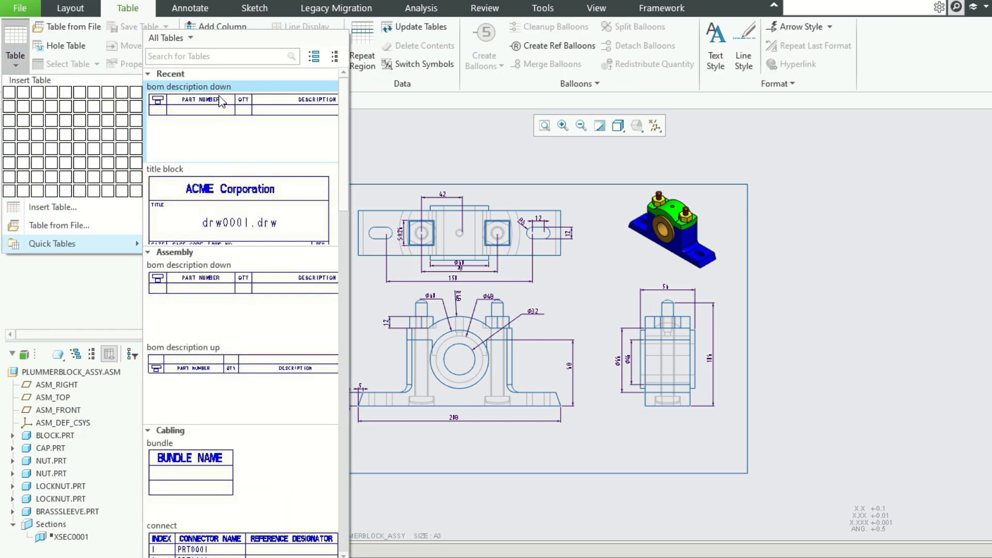
left_click(231, 120)
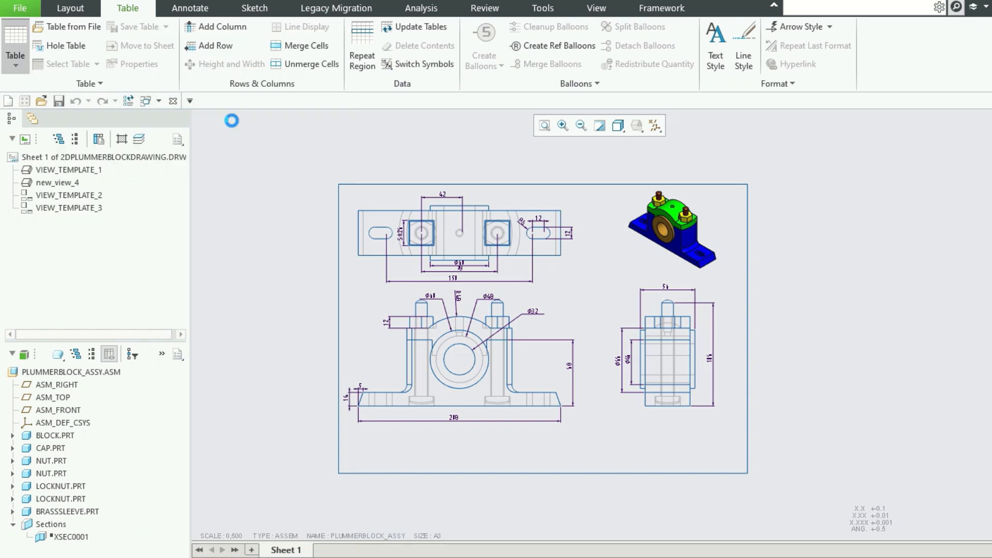
left_click(535, 429)
Delete the NOTES column from the bill of materials table.
scroll(736, 429, "up", 2)
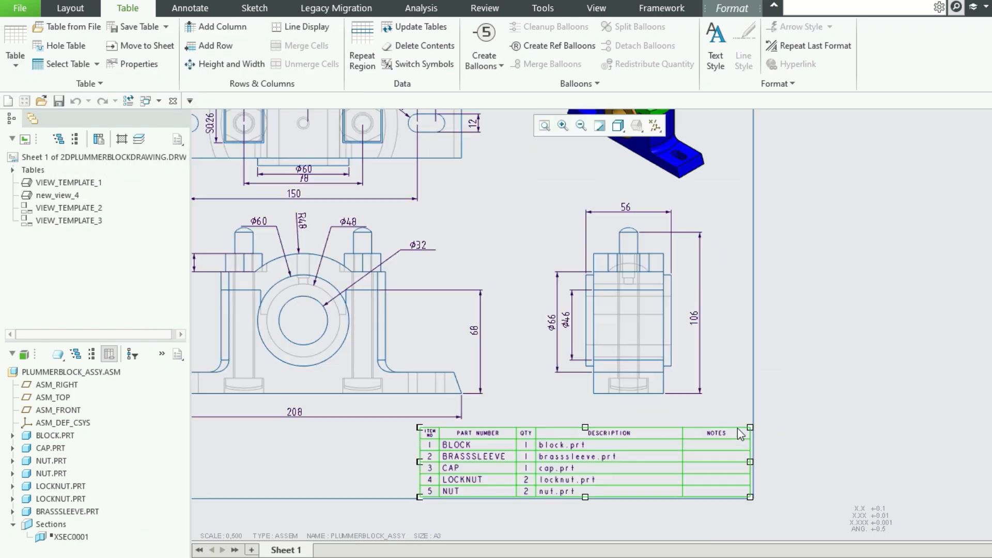
left_click(718, 435)
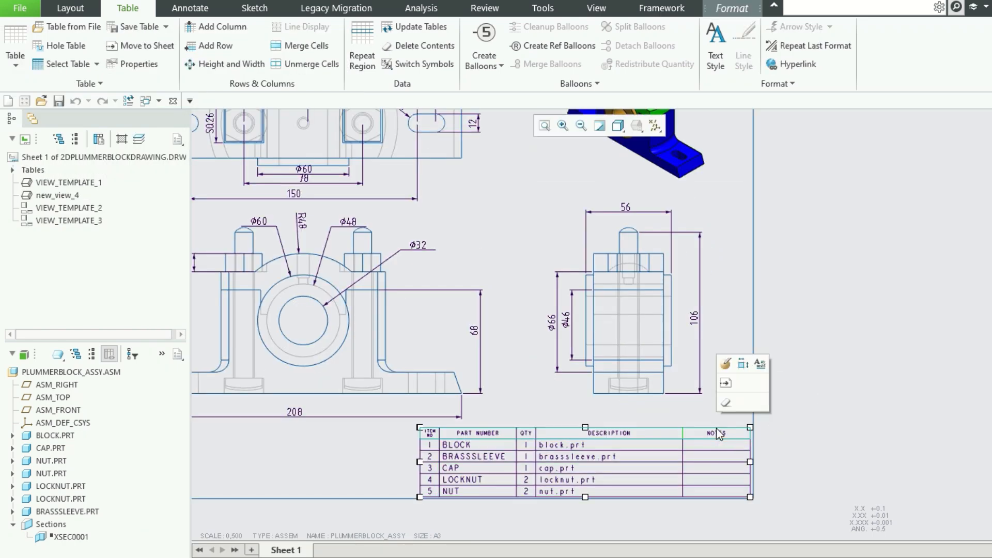
double_click(718, 434)
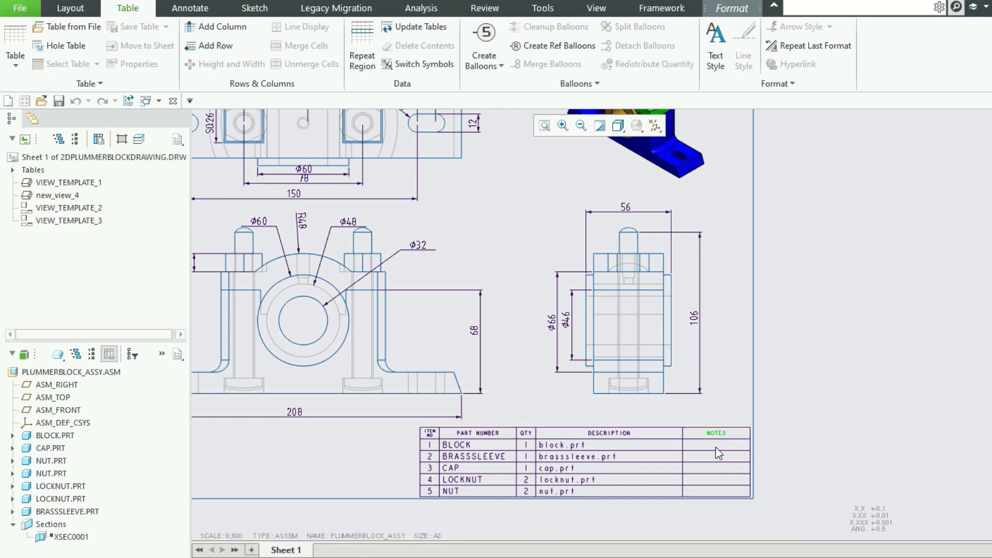
left_click(715, 448)
left_click(716, 456)
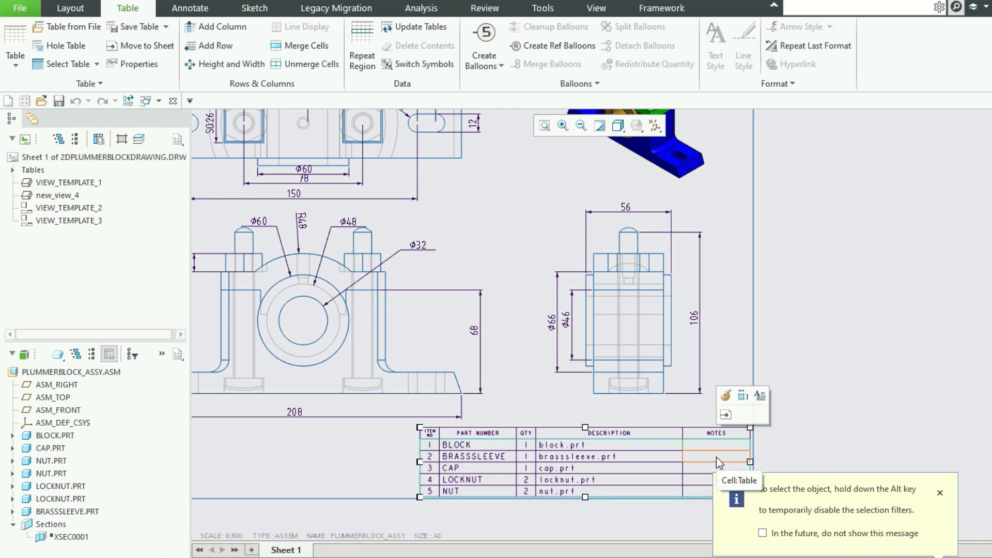
left_click(713, 430)
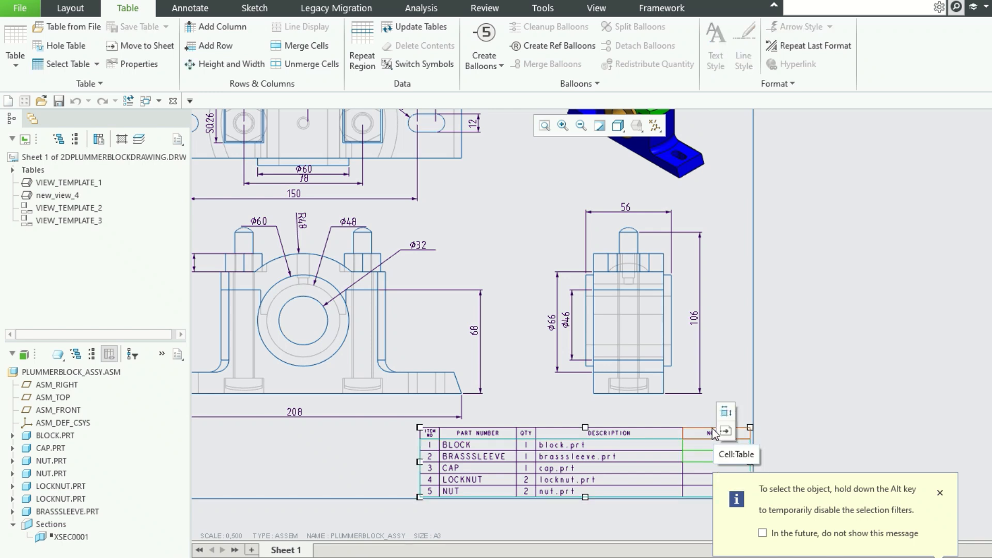
key("Delete")
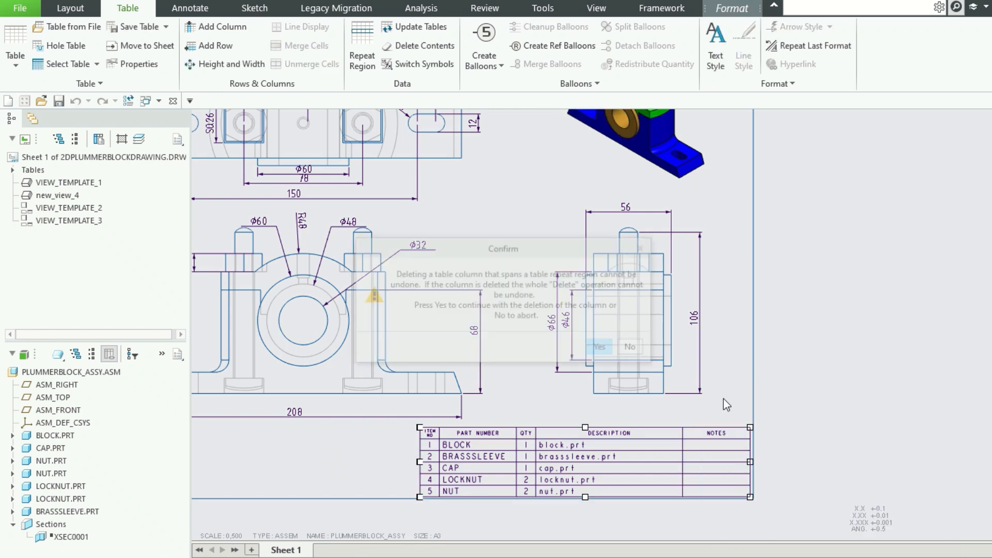
left_click(608, 351)
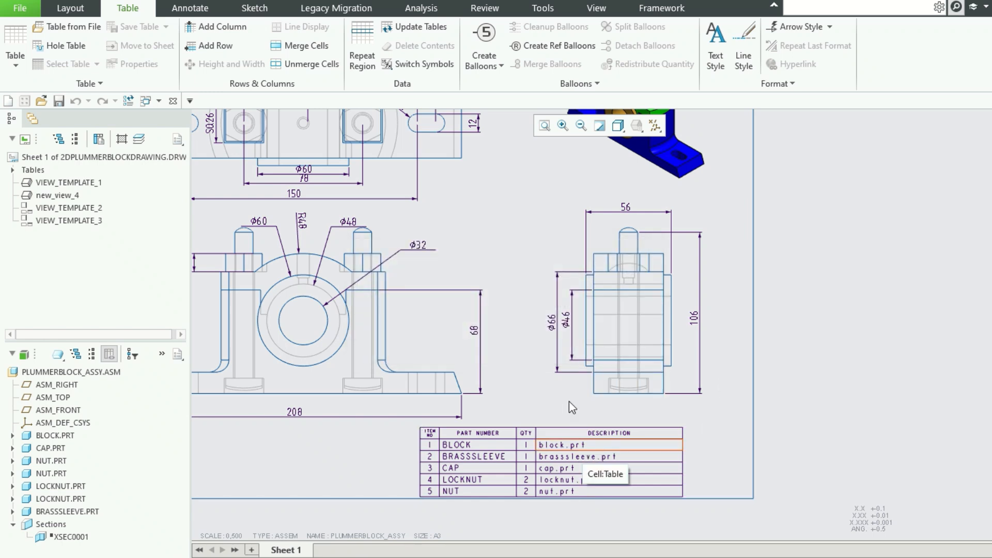
Move the bill of materials table sideways so its outer edge meets the sheet's right border.
left_click(541, 438)
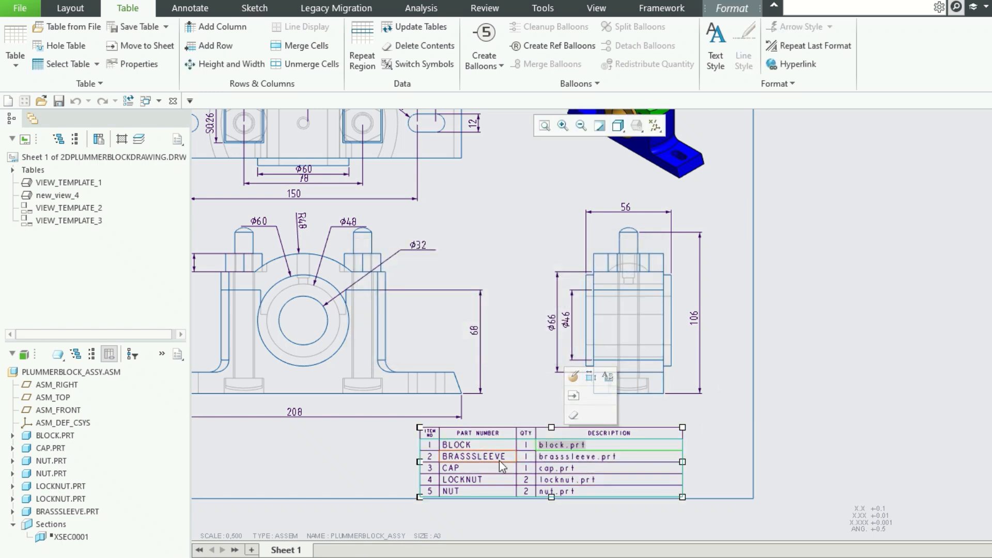
left_click(839, 404)
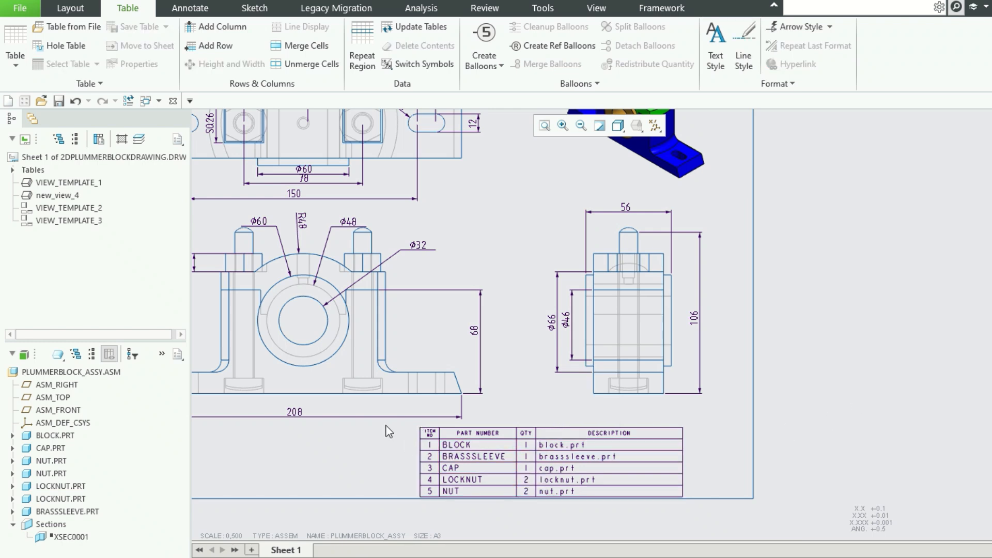
left_click(508, 453)
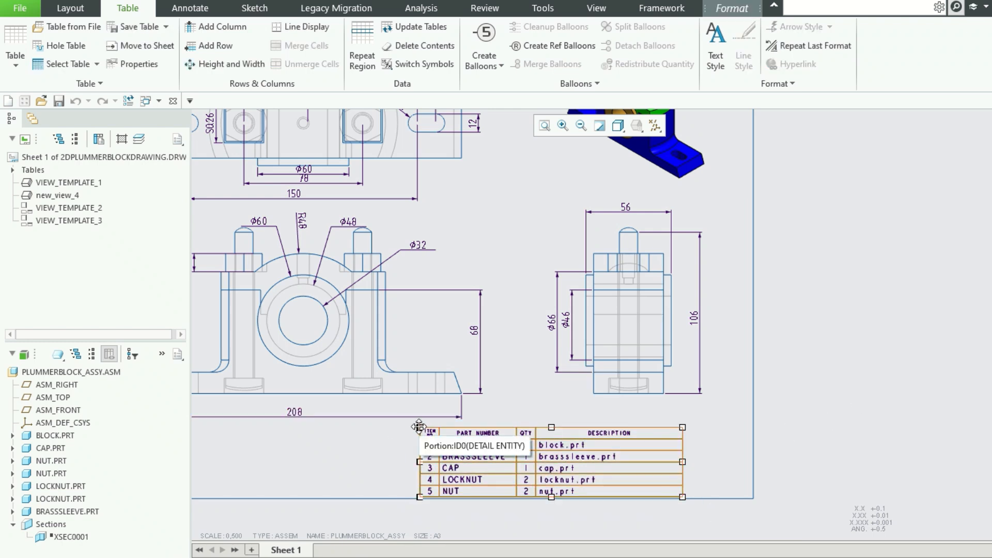
left_click_drag(420, 432, 489, 428)
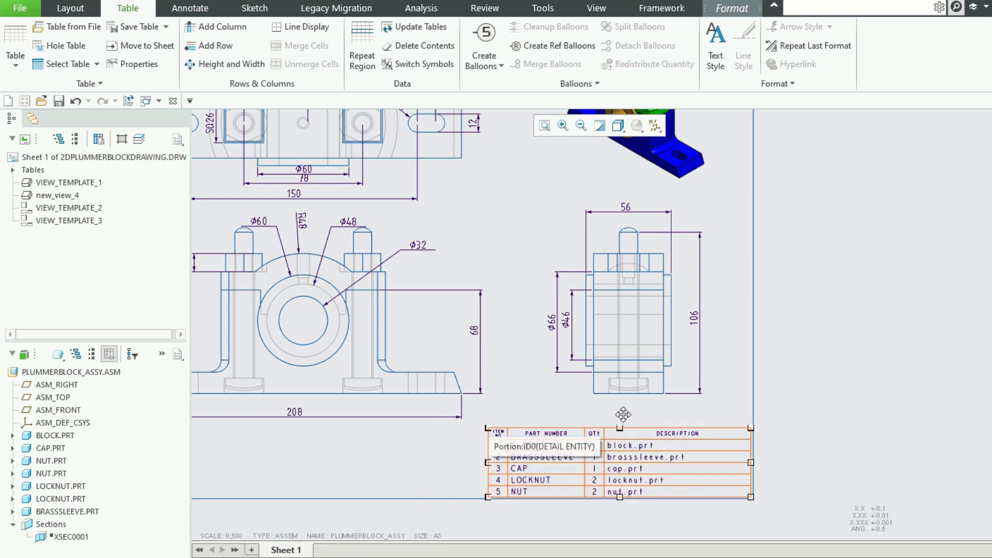
left_click(803, 398)
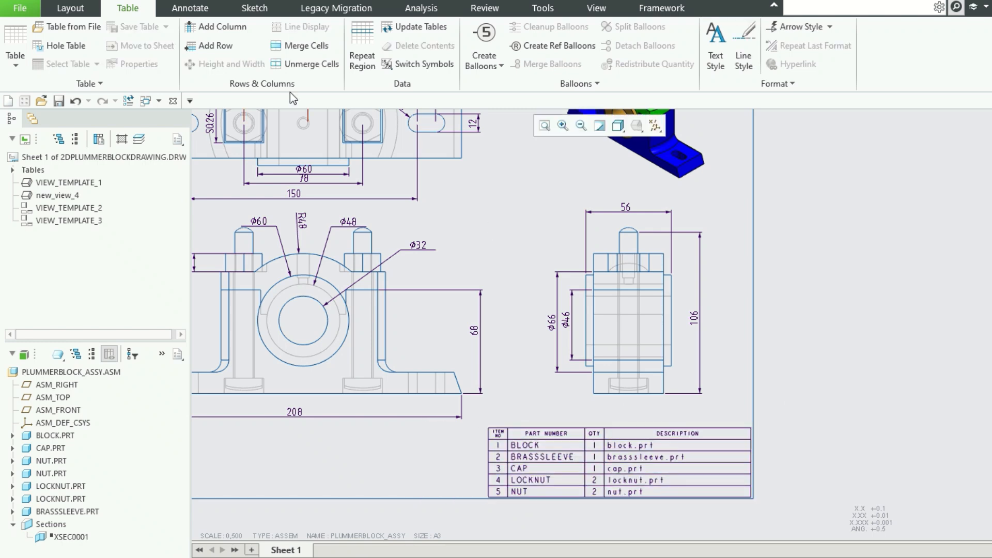
Add the note "ALL DIMENSIONS ARE IN MM" and place it above the bill of materials table, near the sheet's right border.
left_click(189, 7)
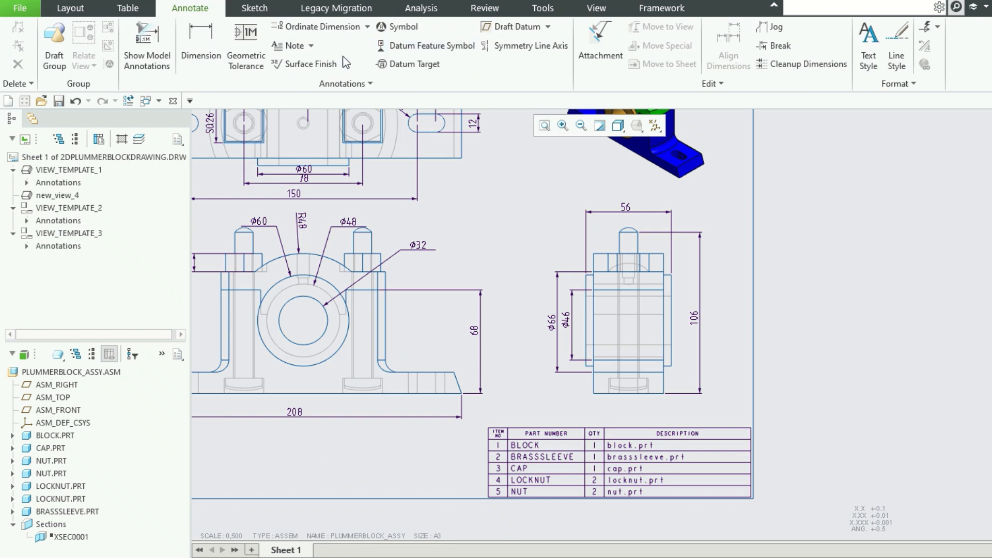
left_click(282, 45)
left_click(539, 411)
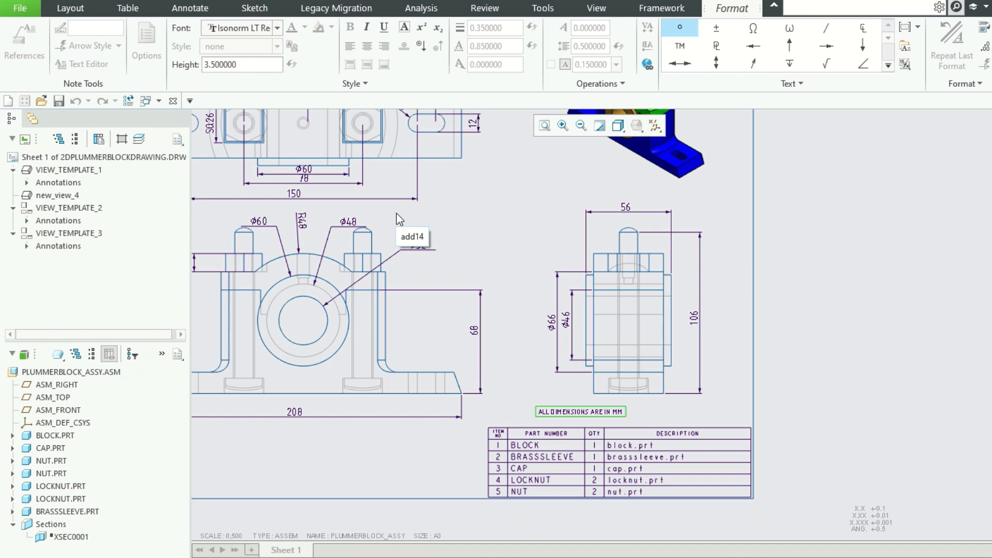
left_click(960, 343)
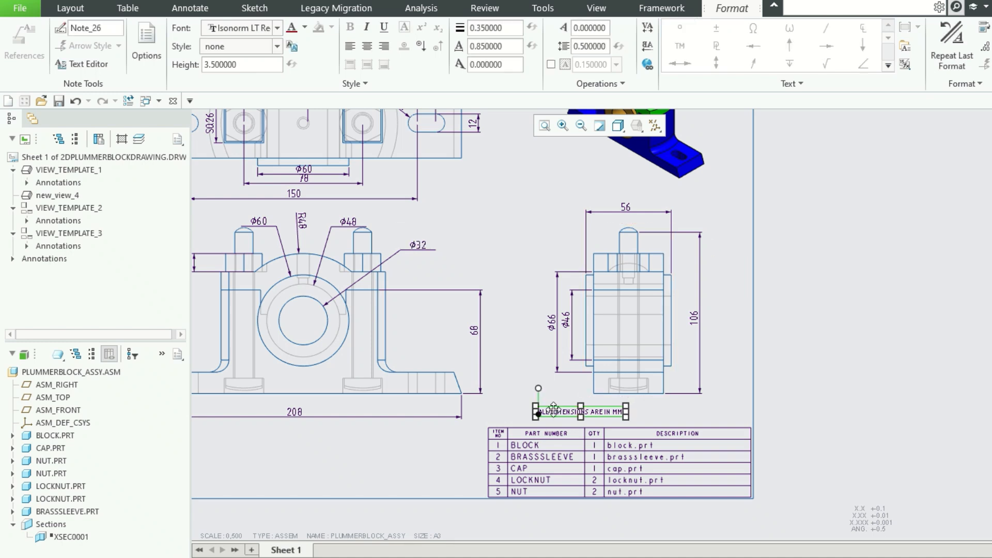
left_click_drag(553, 408, 644, 413)
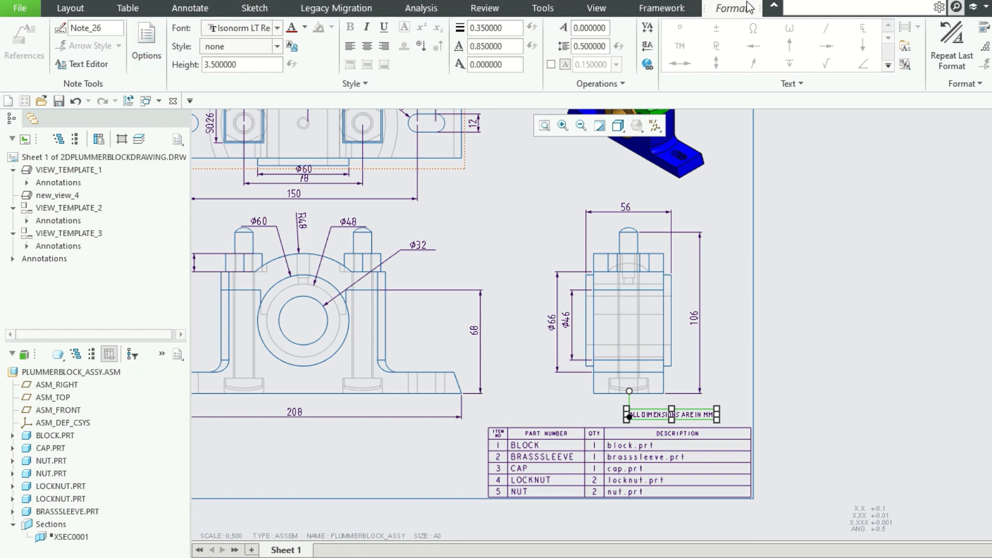
Format the dimension units note with a text height of 5 and the Arial Rounded MT Pro Bold font.
left_click(245, 65)
type("5")
key("Return")
scroll(212, 20, "up", 1)
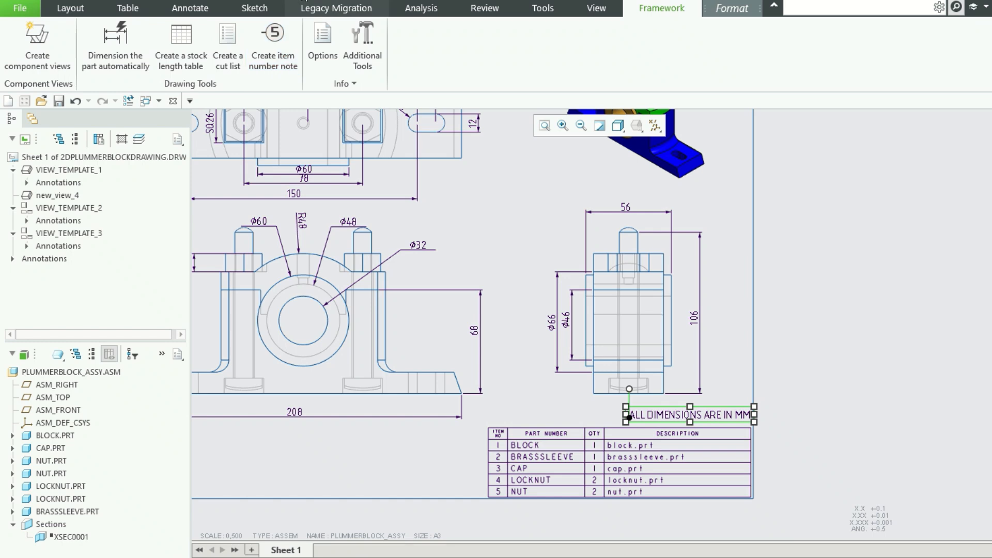
left_click(732, 8)
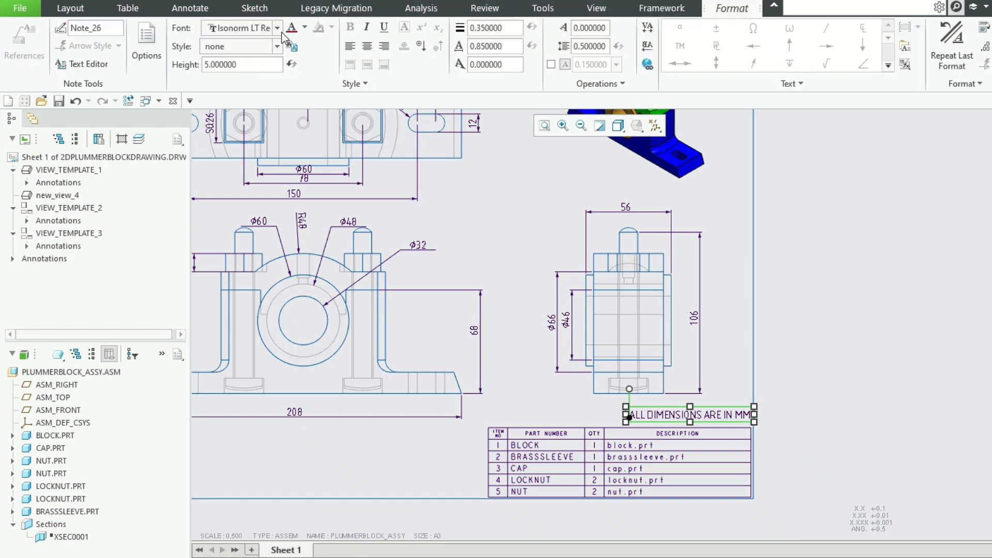
left_click(277, 28)
scroll(261, 176, "up", 10)
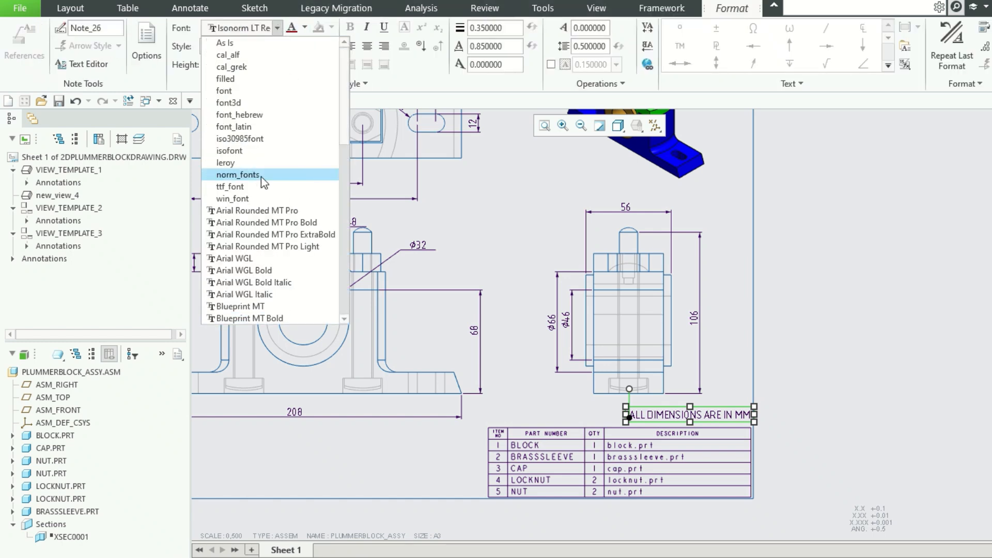
left_click(261, 222)
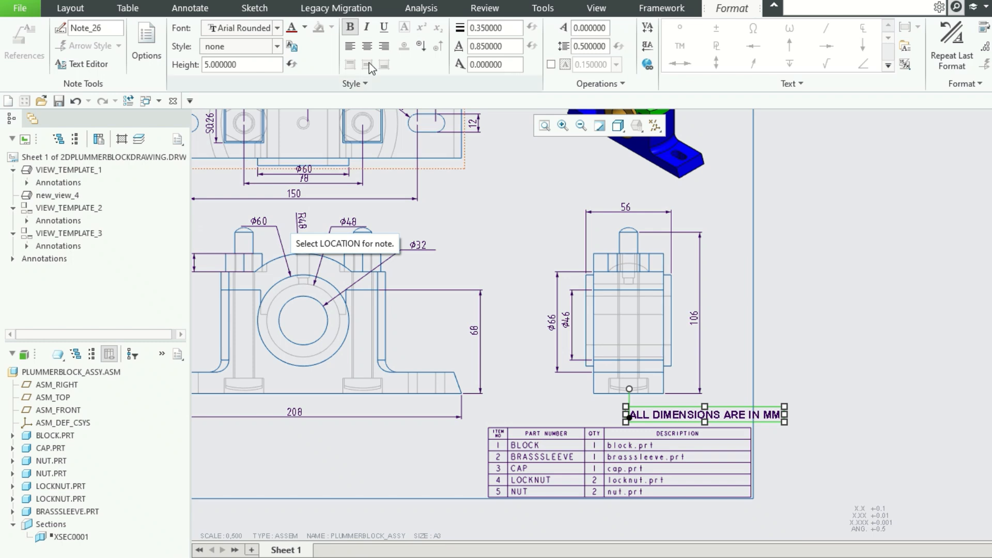
left_click(784, 380)
Shift the units note left so it fits inside the sheet border, just above the bill of materials table.
left_click(712, 419)
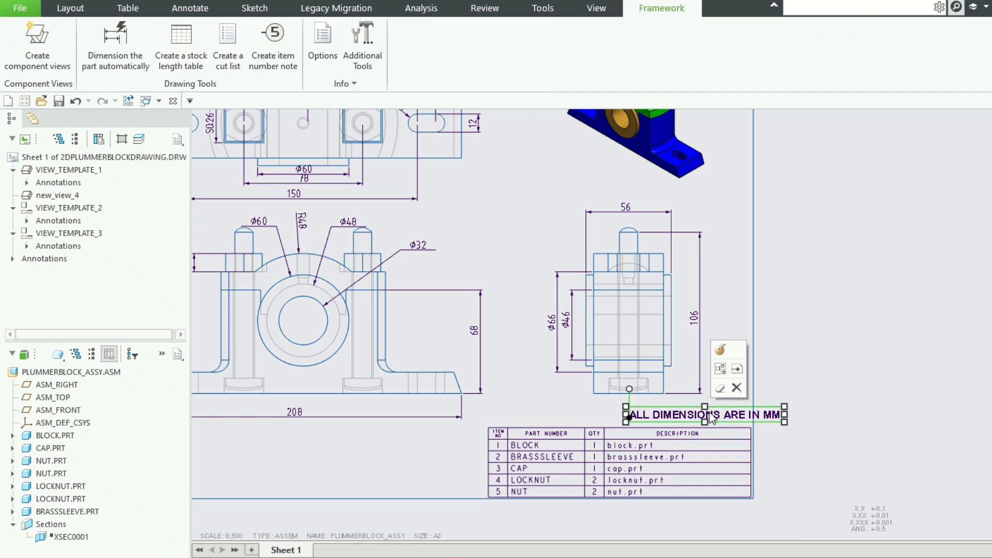
double_click(628, 413)
mouse_move(628, 414)
left_mouse_down()
mouse_move(782, 414)
mouse_move(746, 414)
left_mouse_up()
scroll(882, 376, "up", 1)
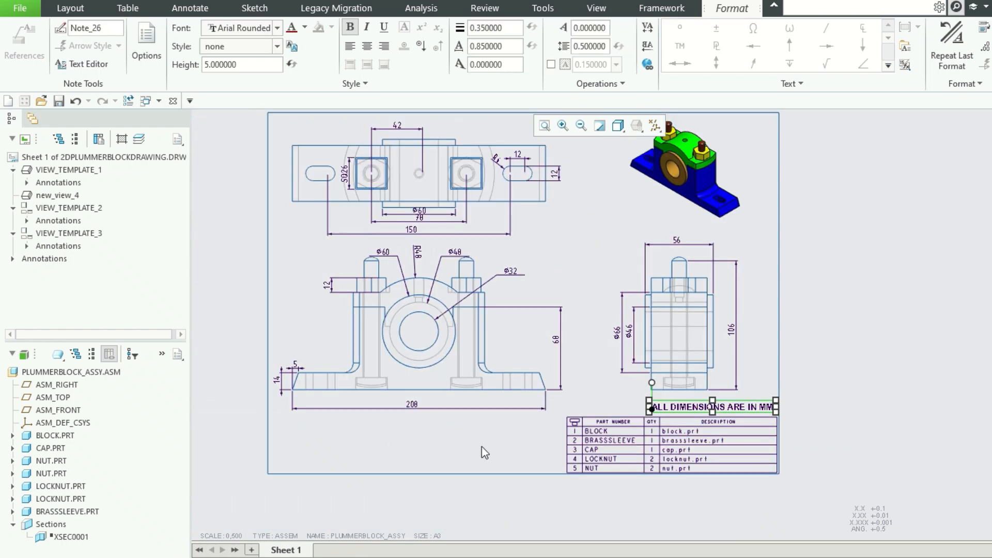
left_click(413, 455)
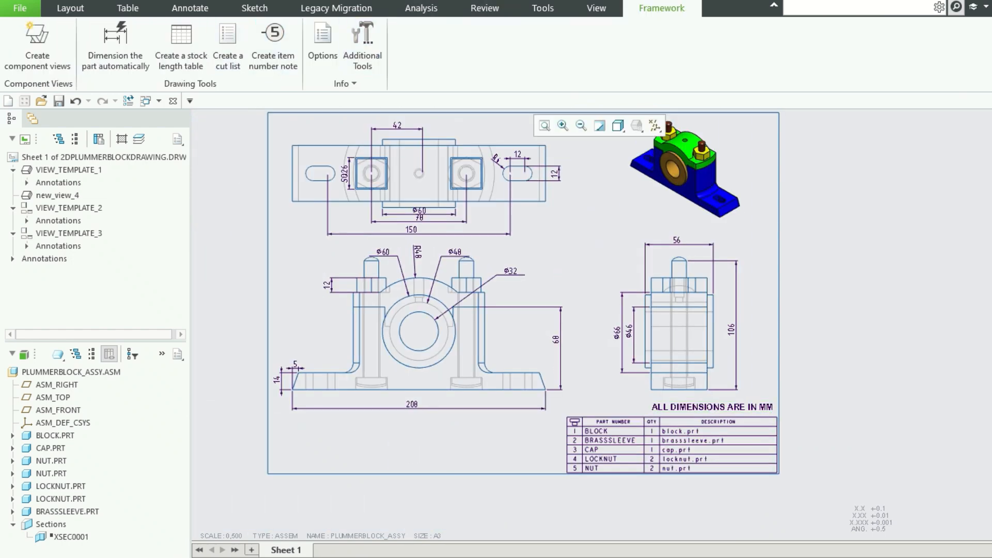
Add the note "Thanpandiyan polytechnic college" near the sheet's lower-left corner, below the front view.
left_click(190, 7)
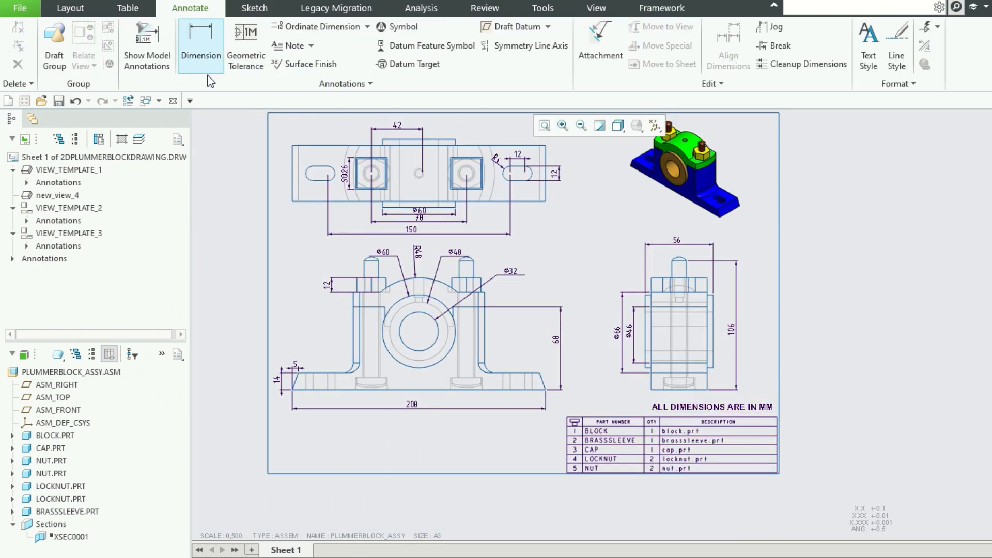
left_click(290, 46)
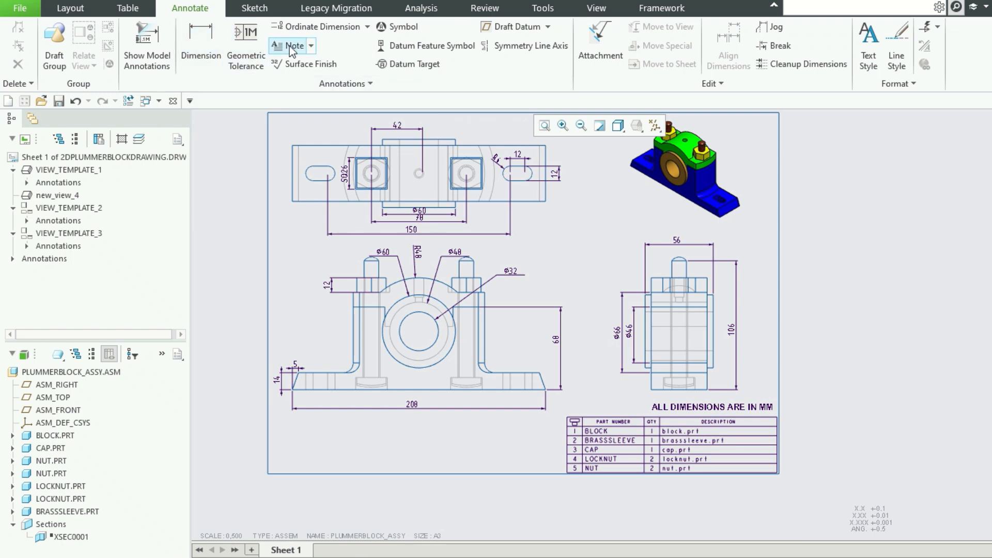
left_click(285, 458)
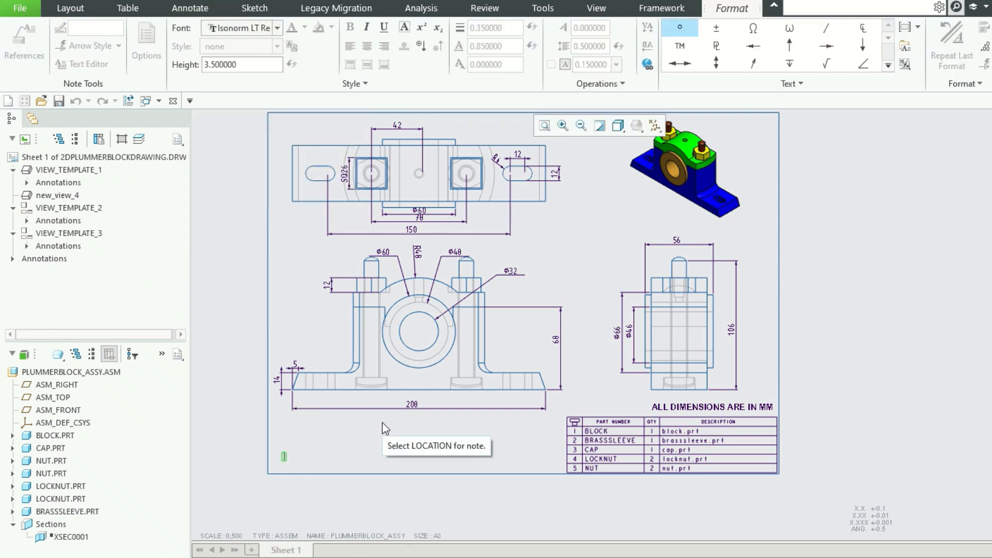
type("This")
type(" part di")
type("yan")
type(" pol")
type("y")
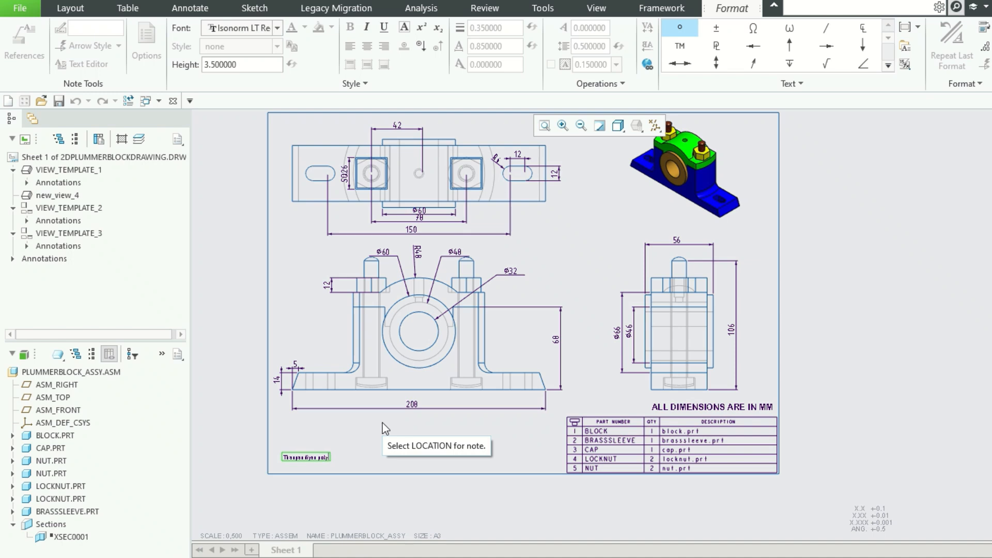
type("techniccollege")
left_click(353, 444)
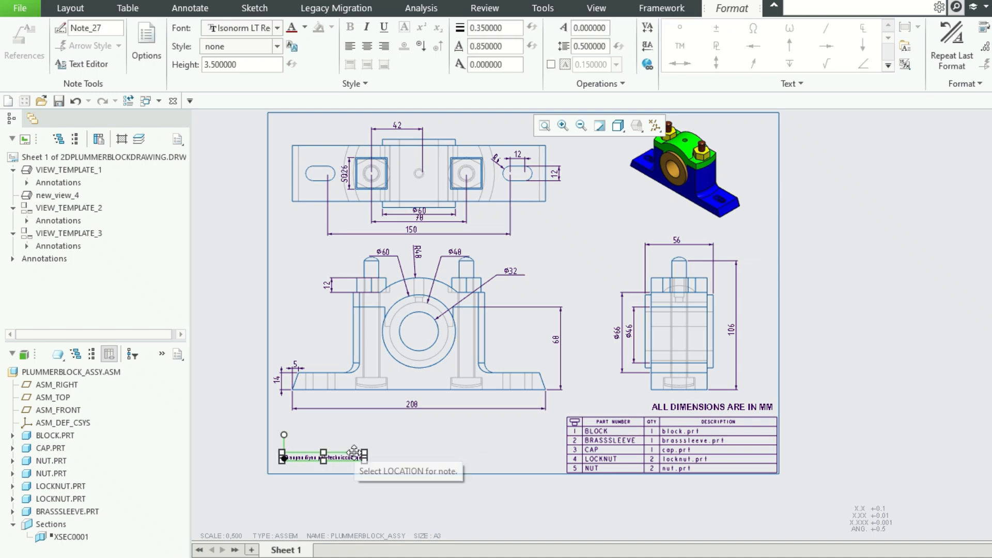
Set the college name note to a text height of 8 and the Arial Rounded MT Pro Bold font.
double_click(253, 66)
type("8")
key("Return")
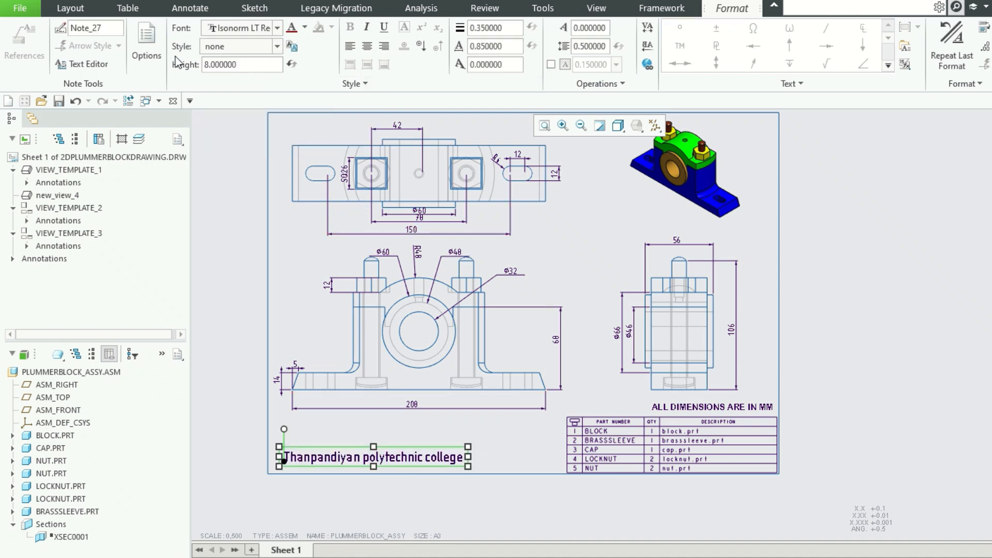
left_click(277, 28)
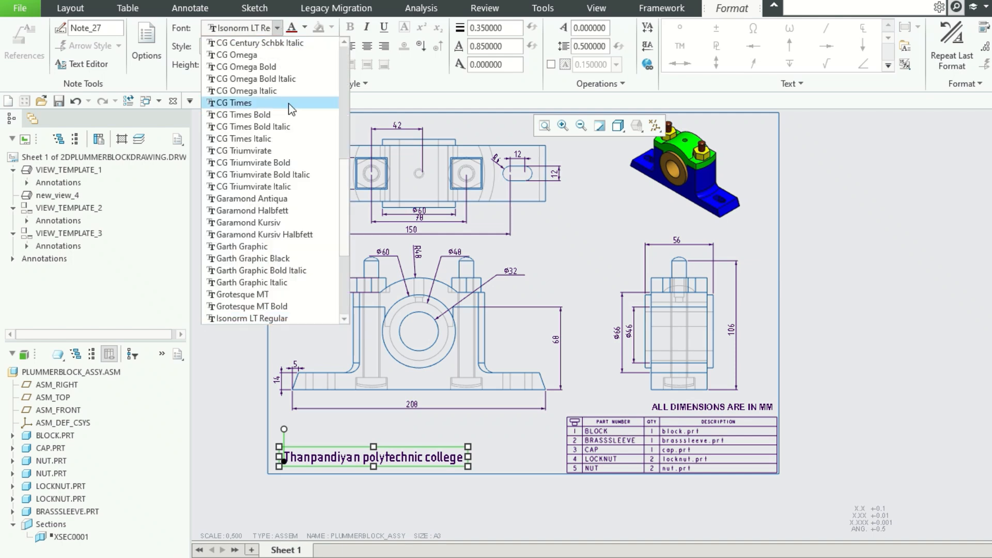
scroll(317, 165, "down", 5)
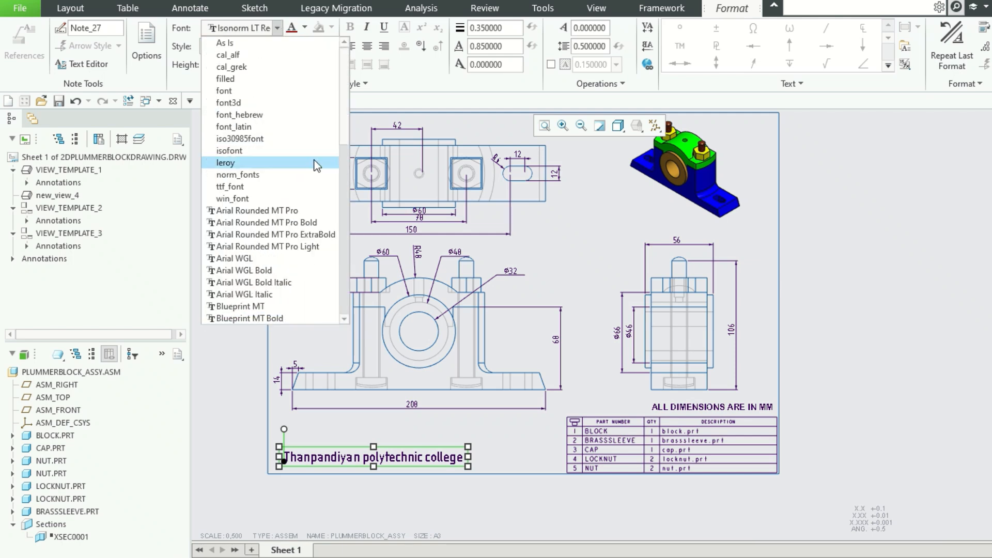
left_click(310, 224)
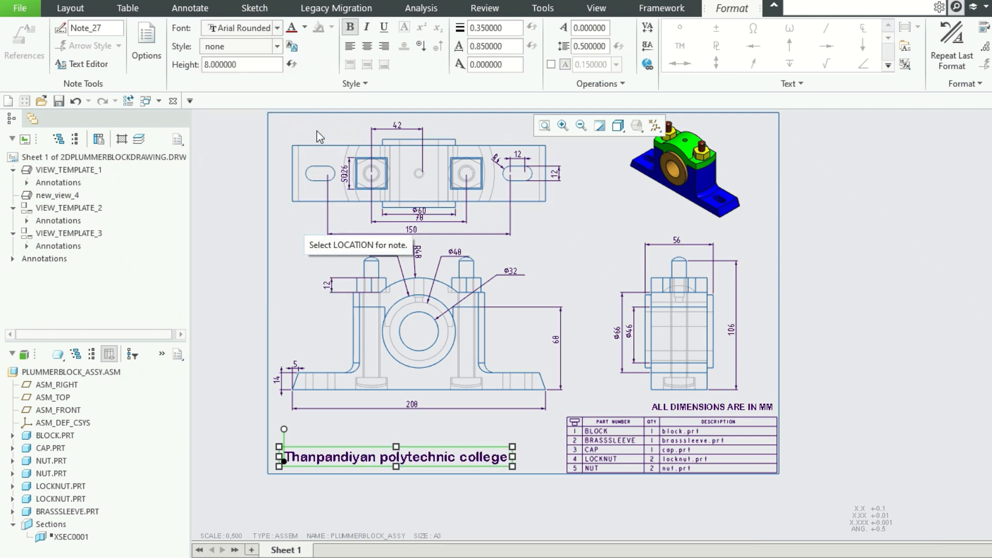
Correct the college note's spelling to "Thanapandiyan polytechnic college".
double_click(318, 462)
type("a")
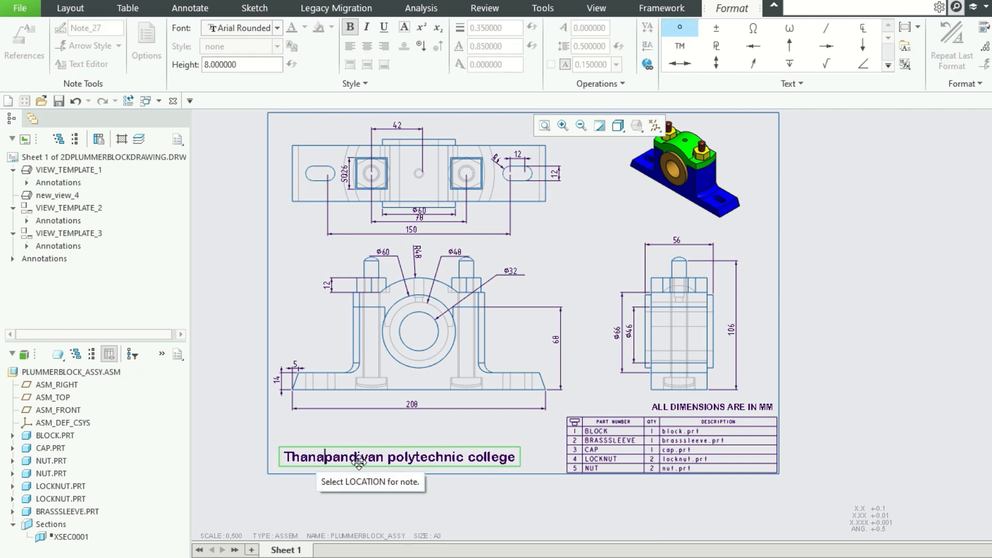
left_click(444, 448)
left_click(790, 397)
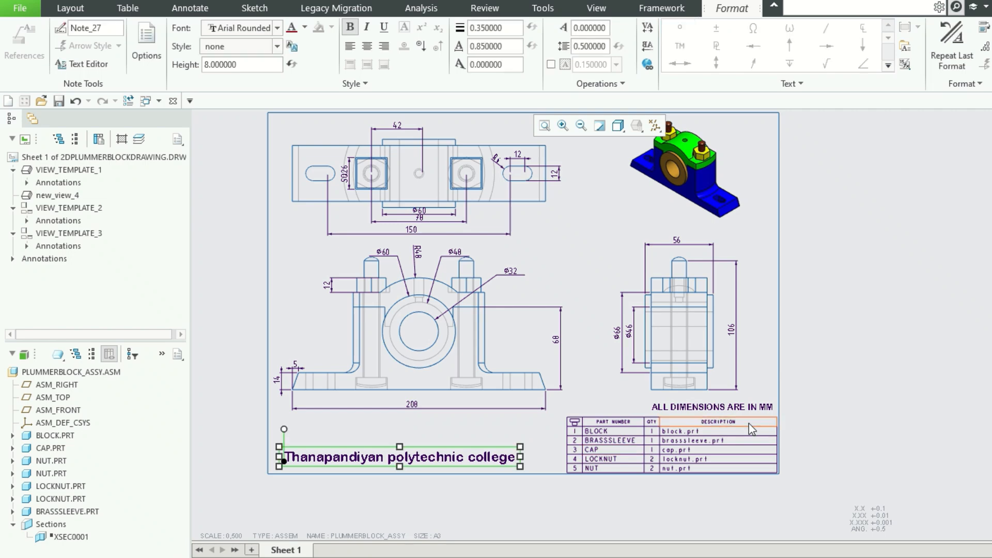
Add the title note "2D PLUMMER BLOCK ASSEMBLY DRAWING" above the top view, just inside the sheet's upper border.
scroll(751, 418, "up", 1)
scroll(646, 175, "down", 2)
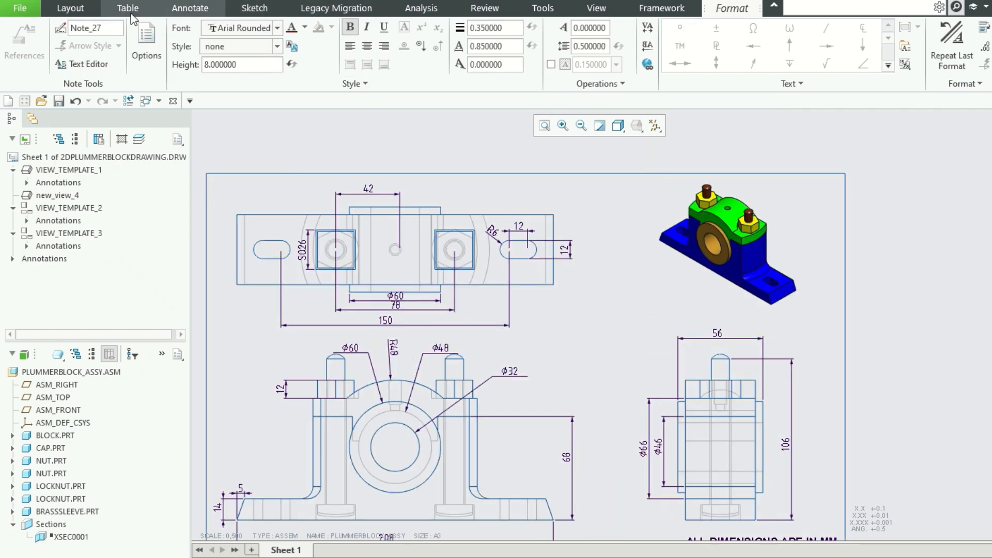
left_click(182, 8)
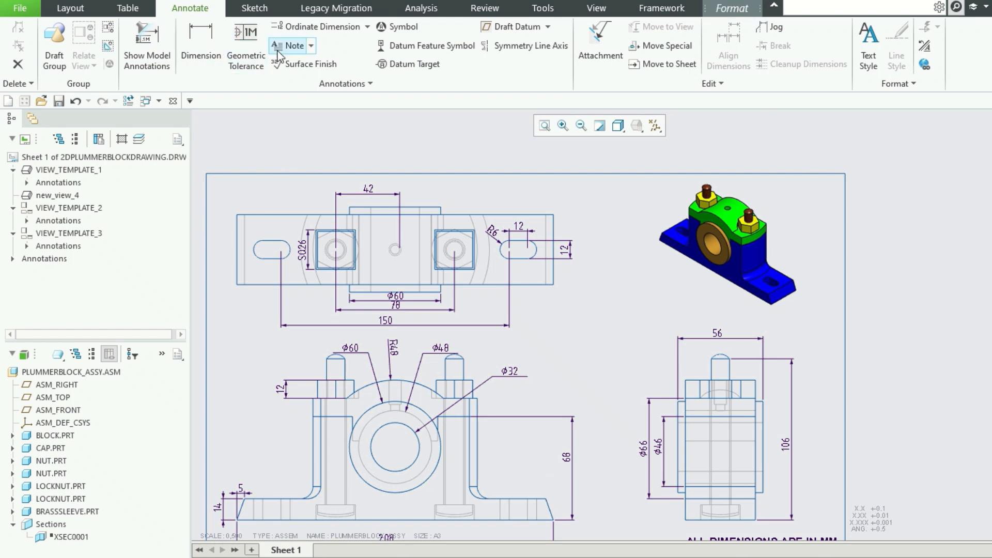
left_click(291, 45)
left_click(437, 185)
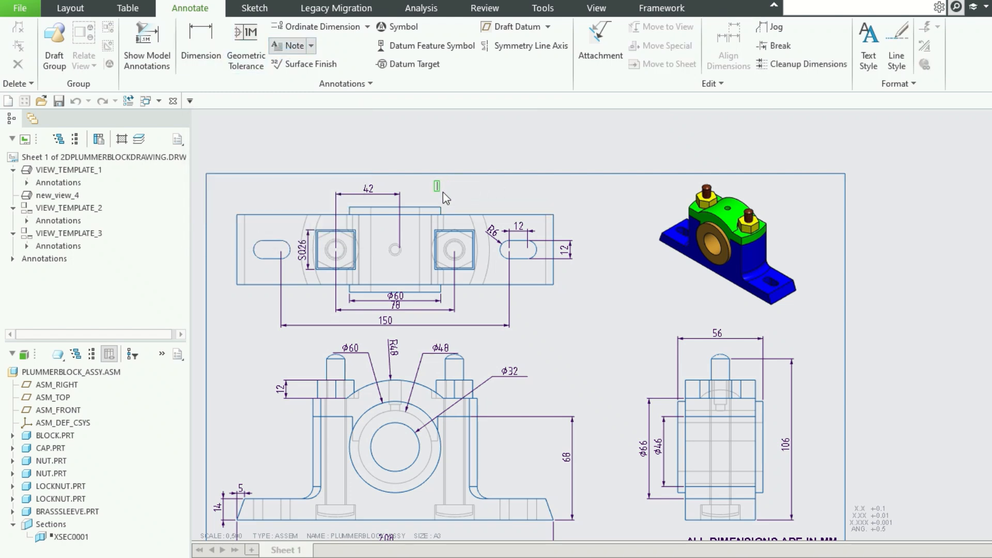
type("2")
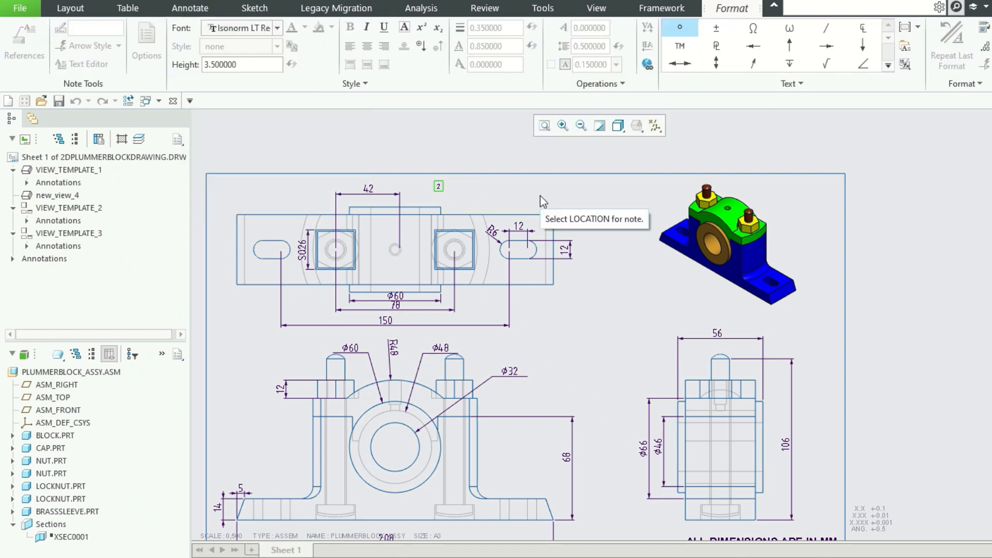
type("d")
key("BackSpace")
type("0")
type(" PLUMMER BL")
type("OCK")
type(" ASSEMBLY DRAWING")
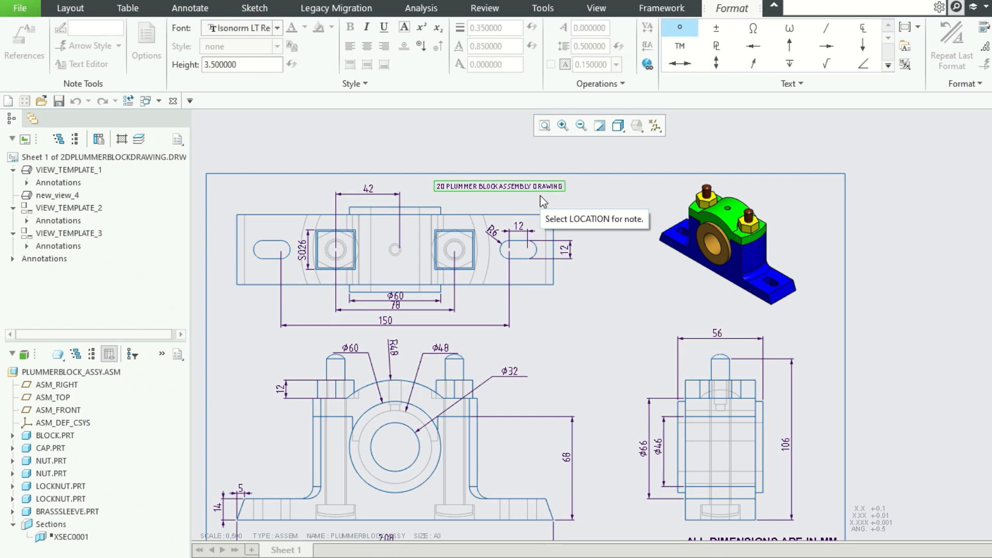
left_click(605, 147)
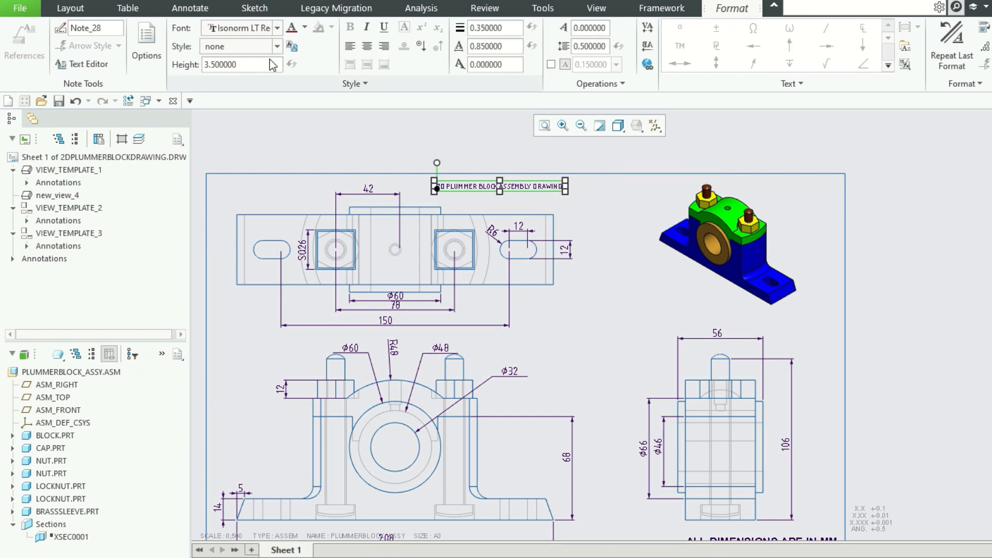
Format the drawing title note with a text height of 6 and a bold Arial Rounded font.
double_click(250, 68)
type("6")
key("Return")
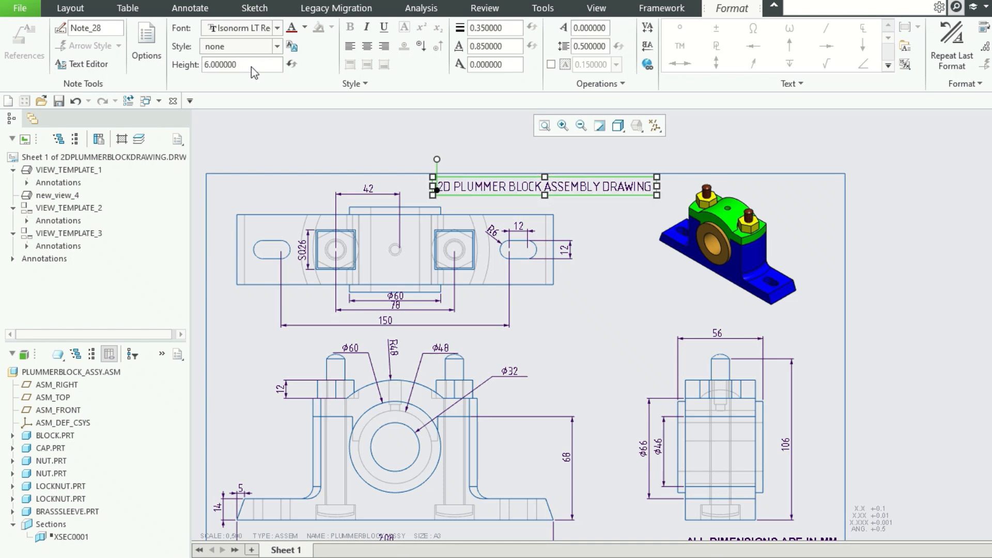
left_click(278, 28)
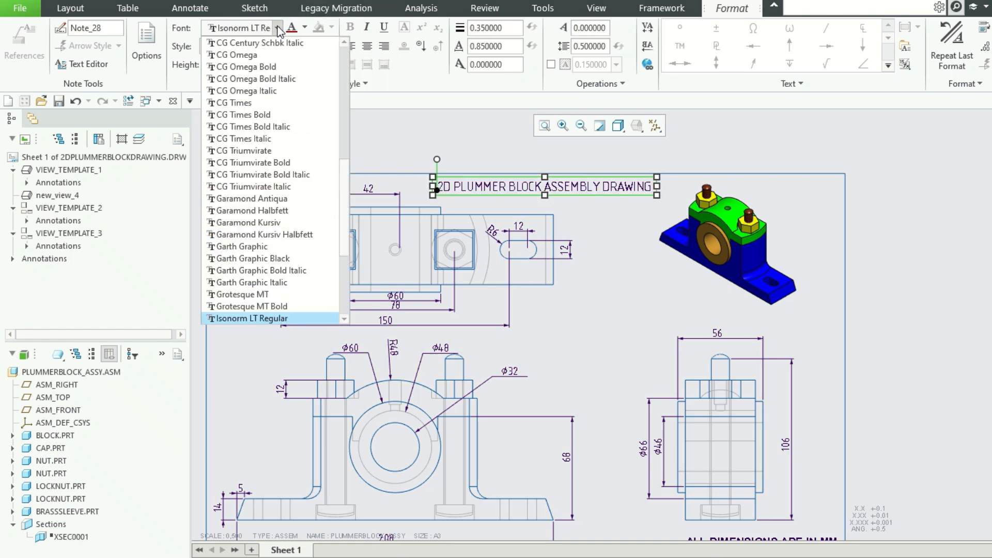
scroll(298, 103, "up", 5)
left_click(298, 137)
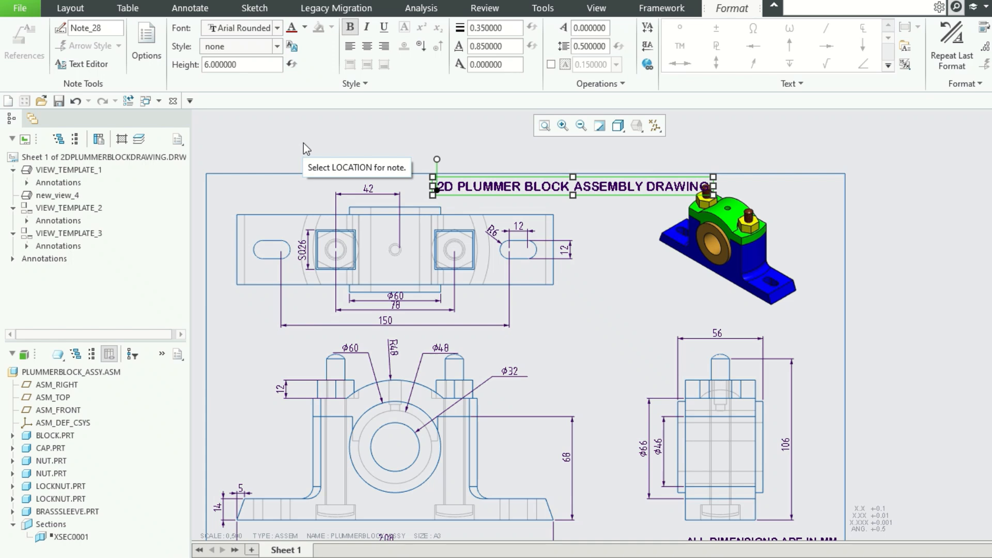
left_click(630, 219)
Move the drawing title note slightly left, clear of the isometric view, and refit the whole sheet in view.
left_click(623, 190)
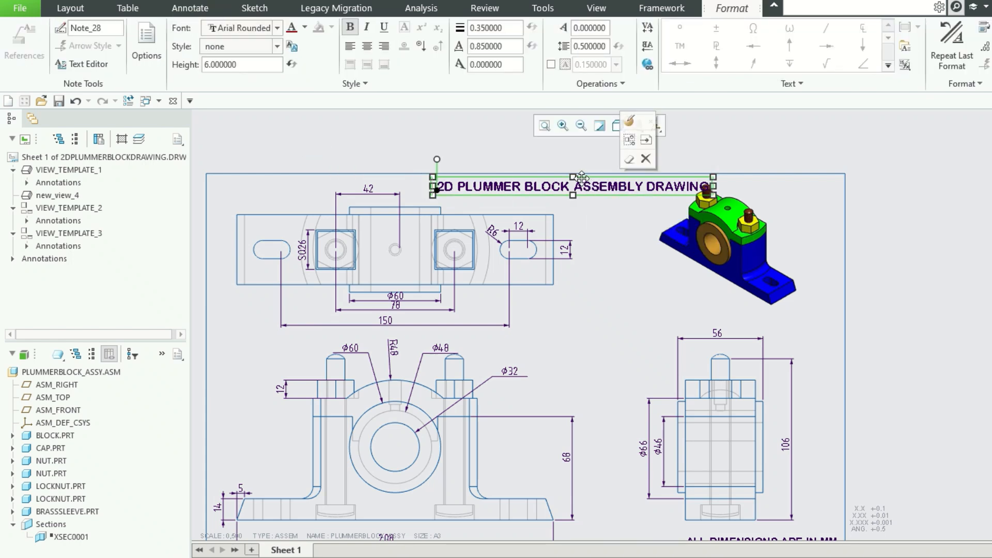
left_click_drag(573, 178, 559, 179)
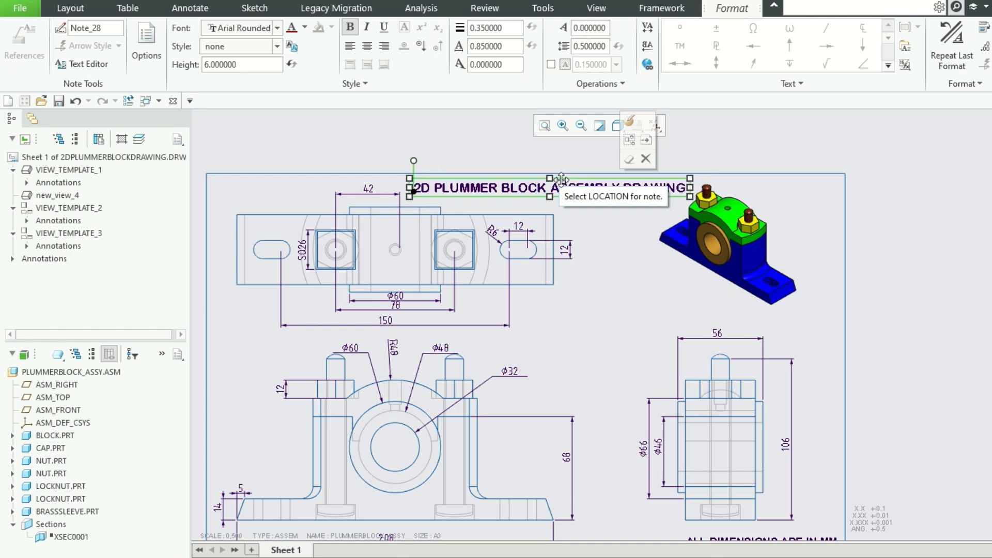
left_click(866, 193)
left_click(545, 125)
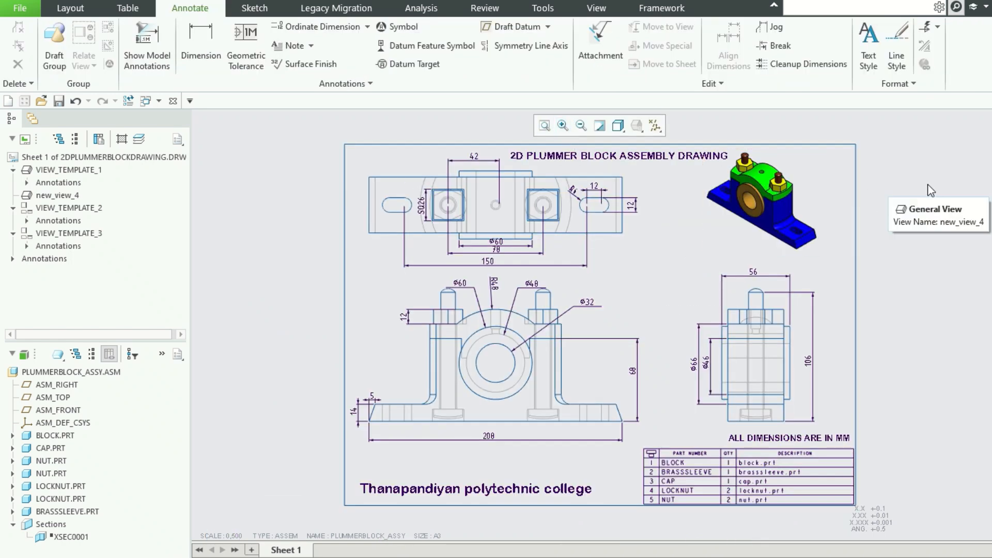